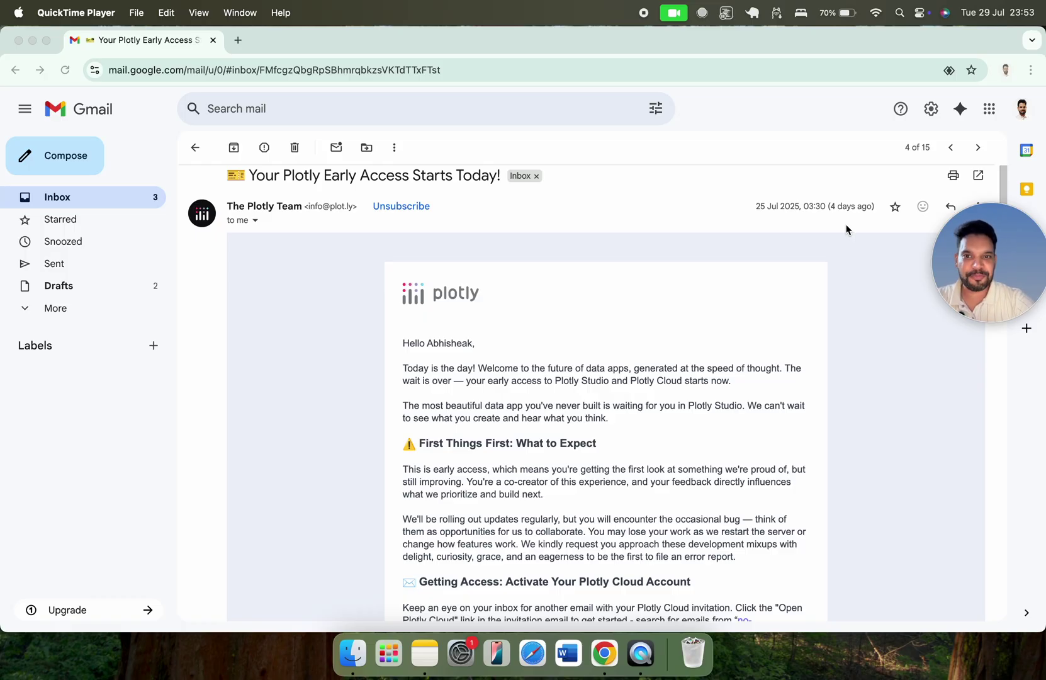
# Step: Open the mounted Plotly Studio volume in Finder and launch Plotly Studio.app
pyautogui.scroll(-2, 450, 375)
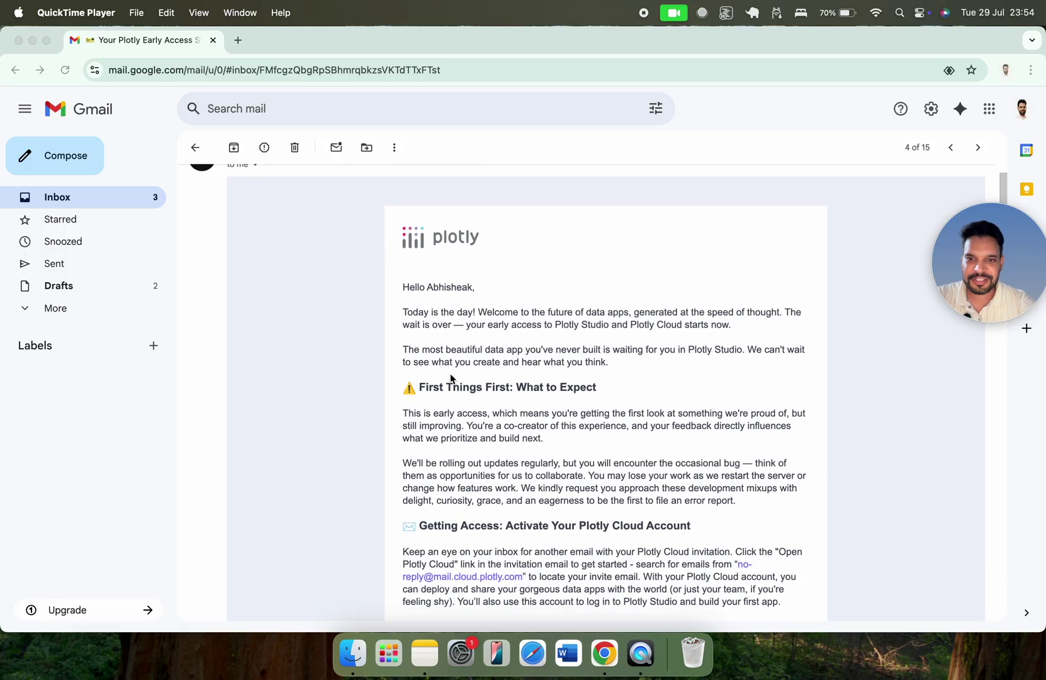
pyautogui.scroll(2, 424, 309)
pyautogui.scroll(-3, 340, 289)
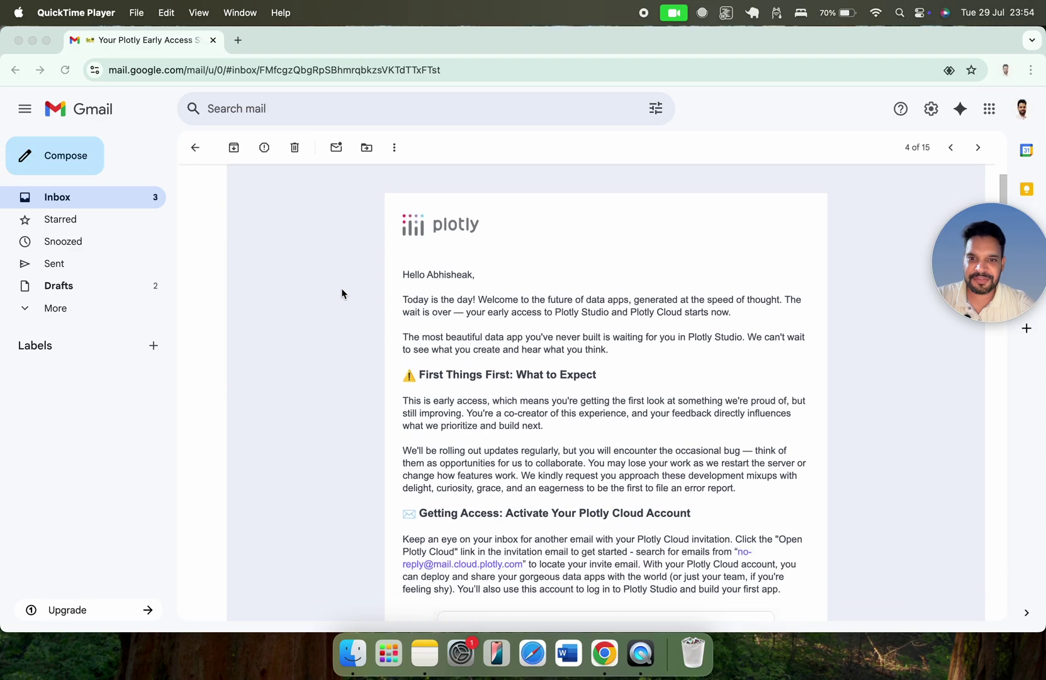
pyautogui.scroll(-1, 341, 288)
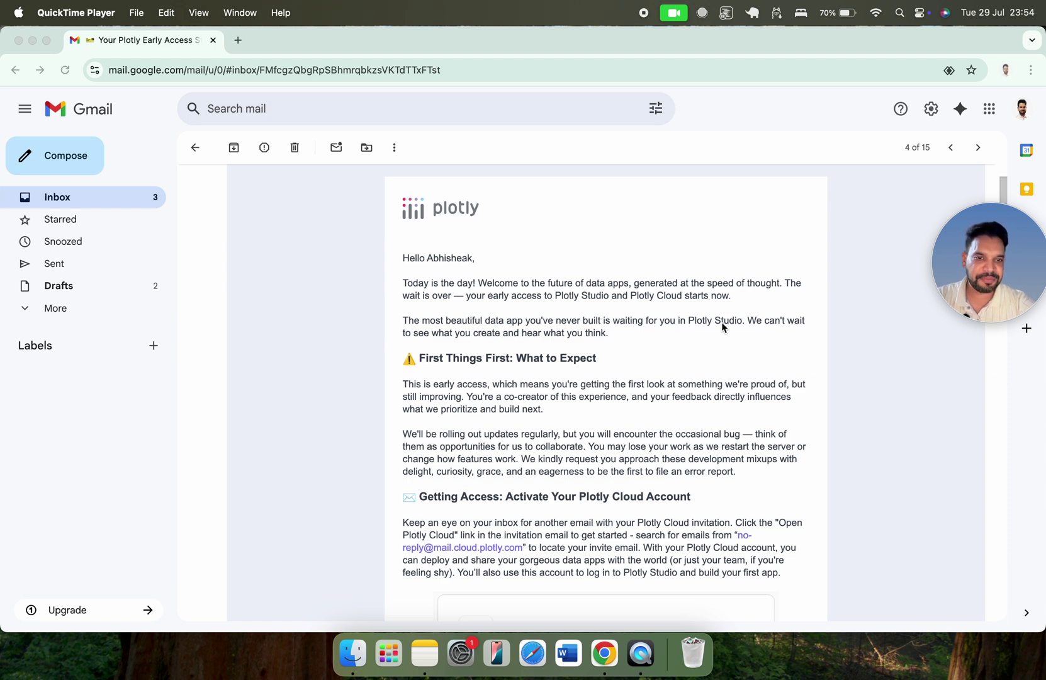
pyautogui.scroll(-3, 711, 326)
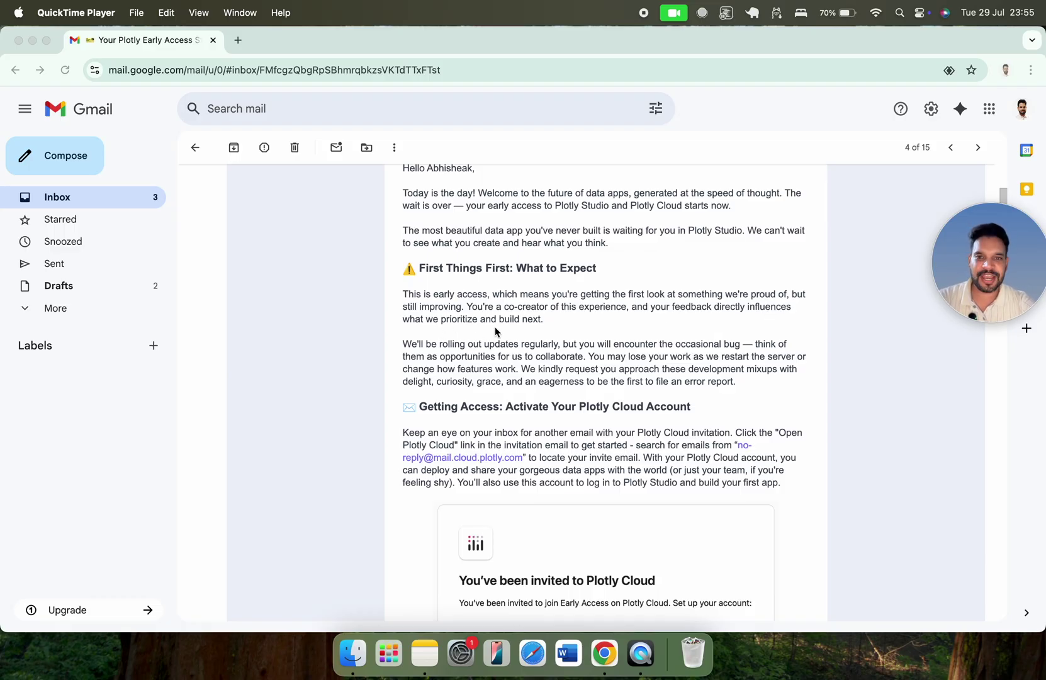
pyautogui.scroll(-10, 532, 328)
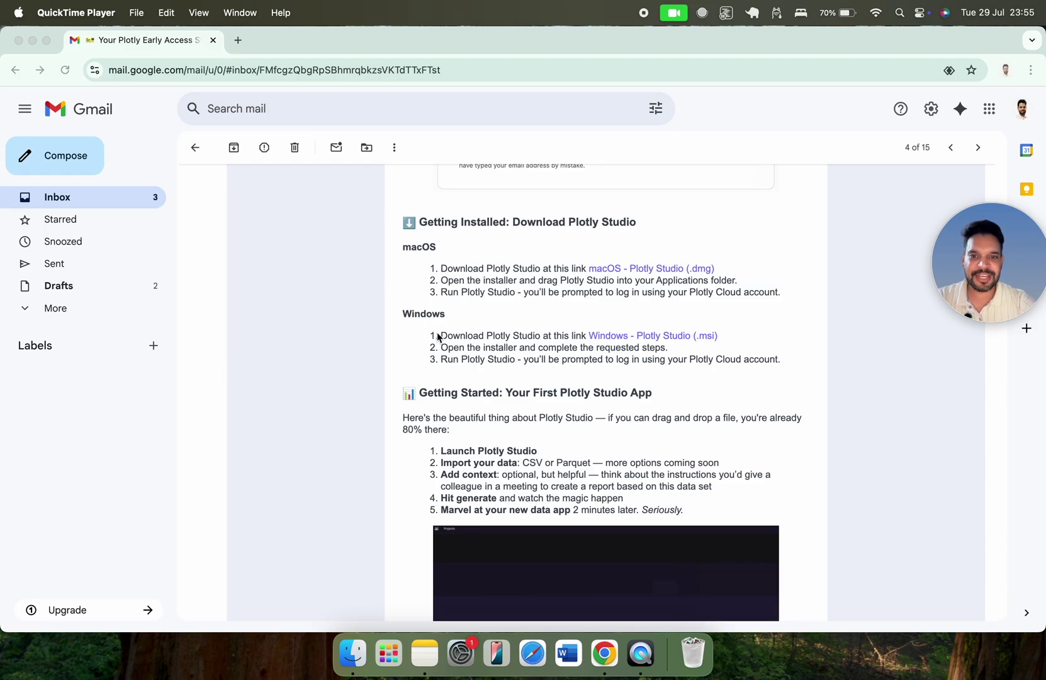
pyautogui.scroll(1, 438, 338)
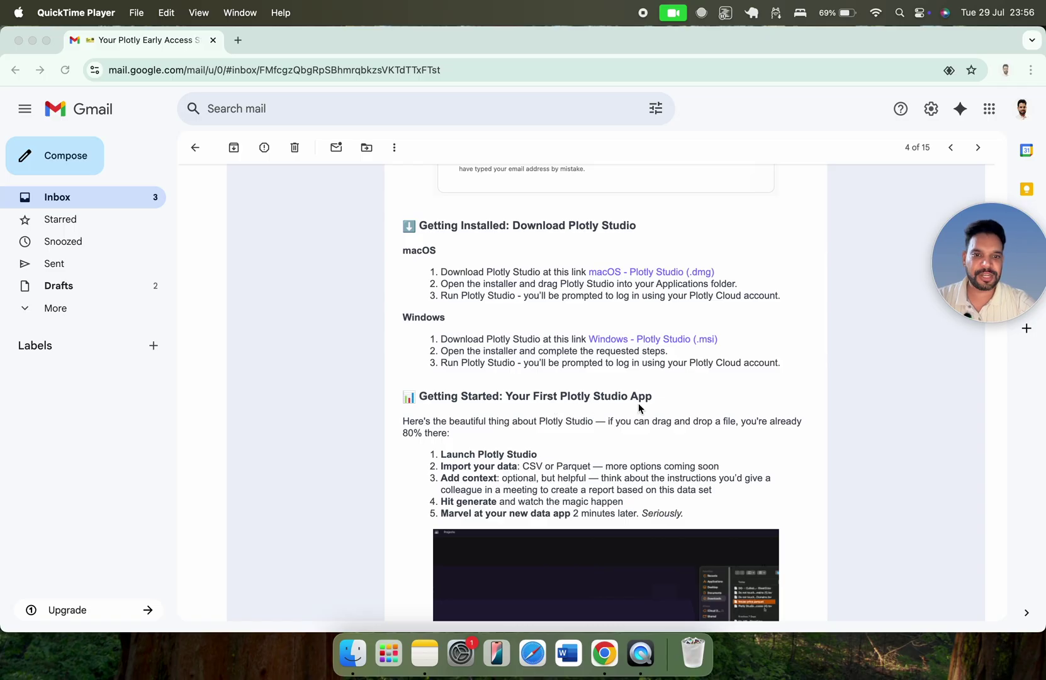
pyautogui.scroll(-2, 640, 409)
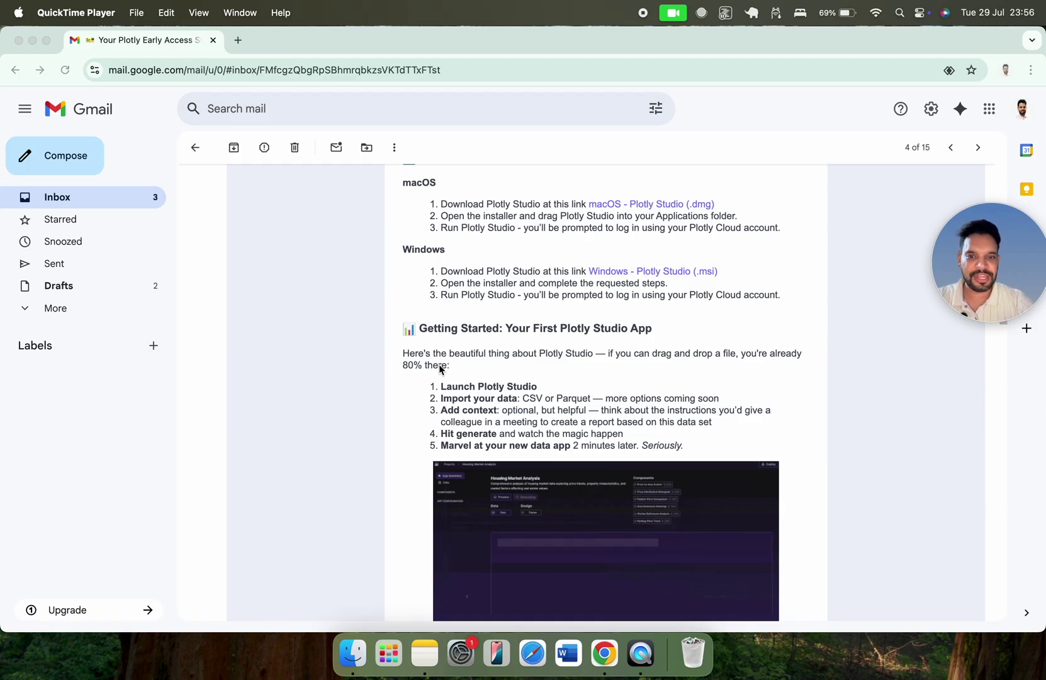
pyautogui.scroll(1, 441, 369)
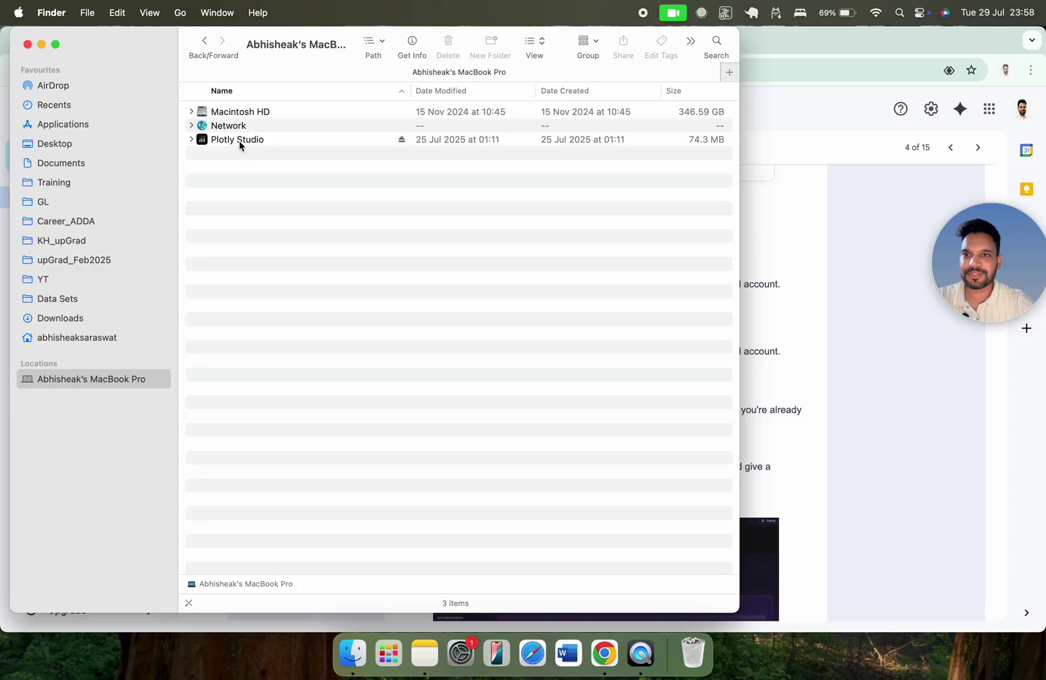
pyautogui.click(239, 143)
pyautogui.doubleClick(239, 144)
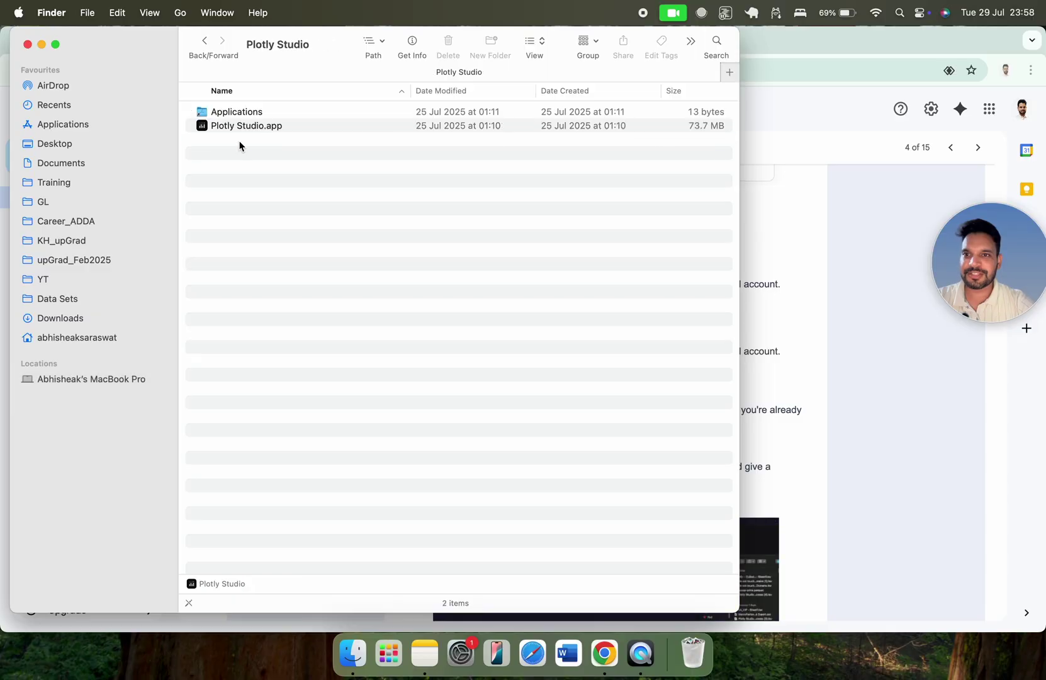
pyautogui.doubleClick(249, 129)
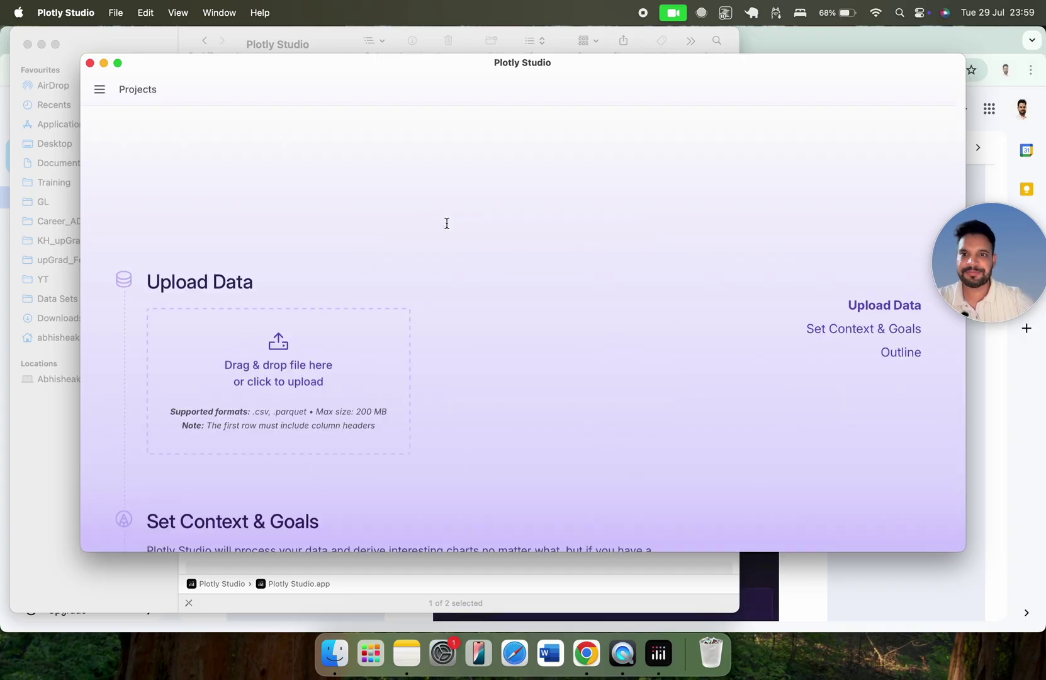
# Step: Zoom the Plotly Studio window to fill the screen, check the account menu, then close it
pyautogui.doubleClick(467, 72)
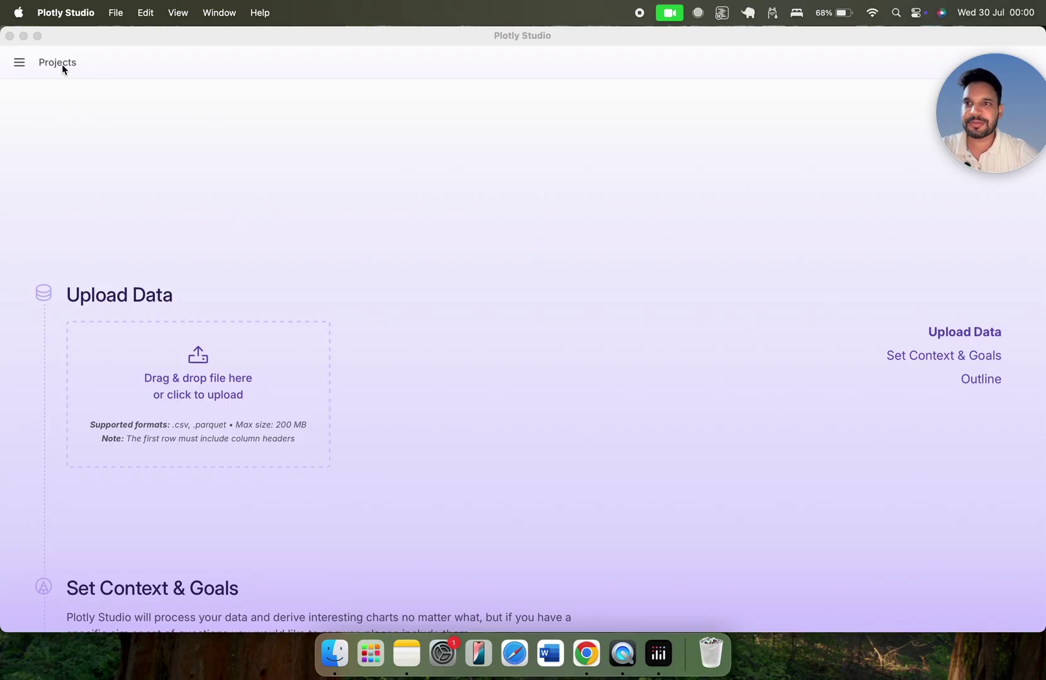
pyautogui.click(18, 64)
pyautogui.click(17, 64)
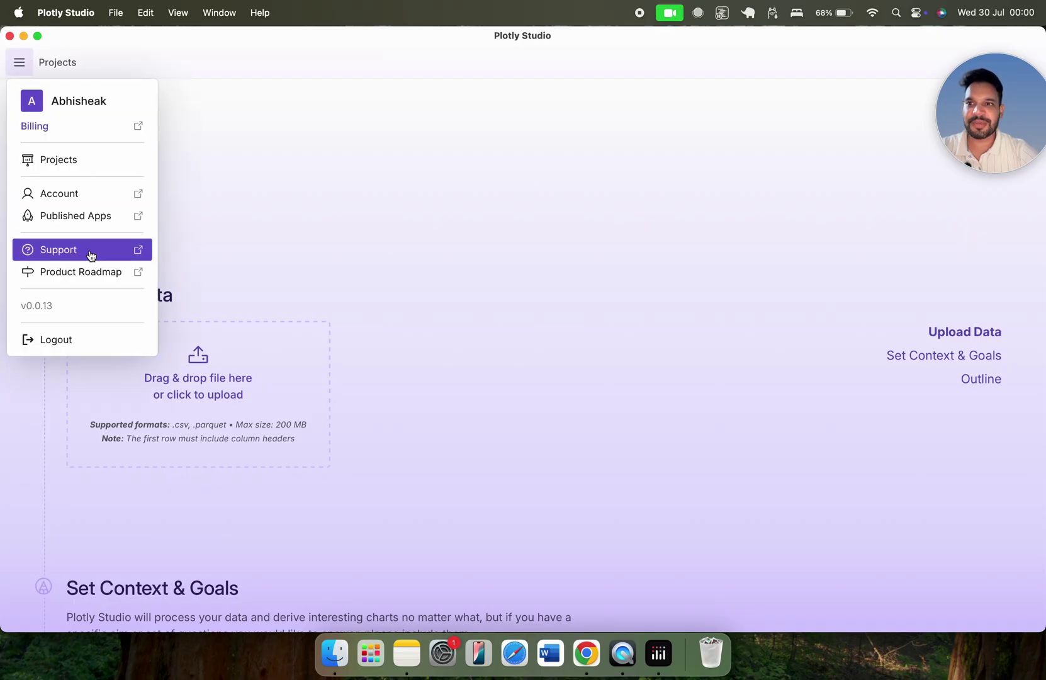
pyautogui.click(279, 264)
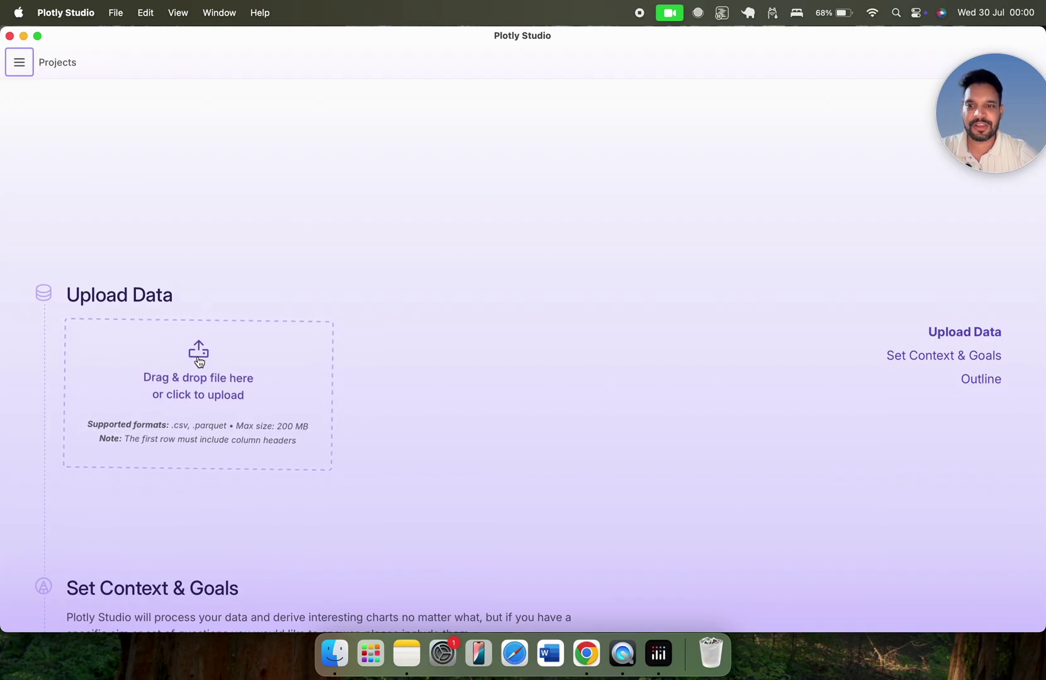
pyautogui.click(199, 362)
# Step: Upload SuperstoreDB.csv from the Desktop and continue to the Set Context & Goals step
pyautogui.click(295, 173)
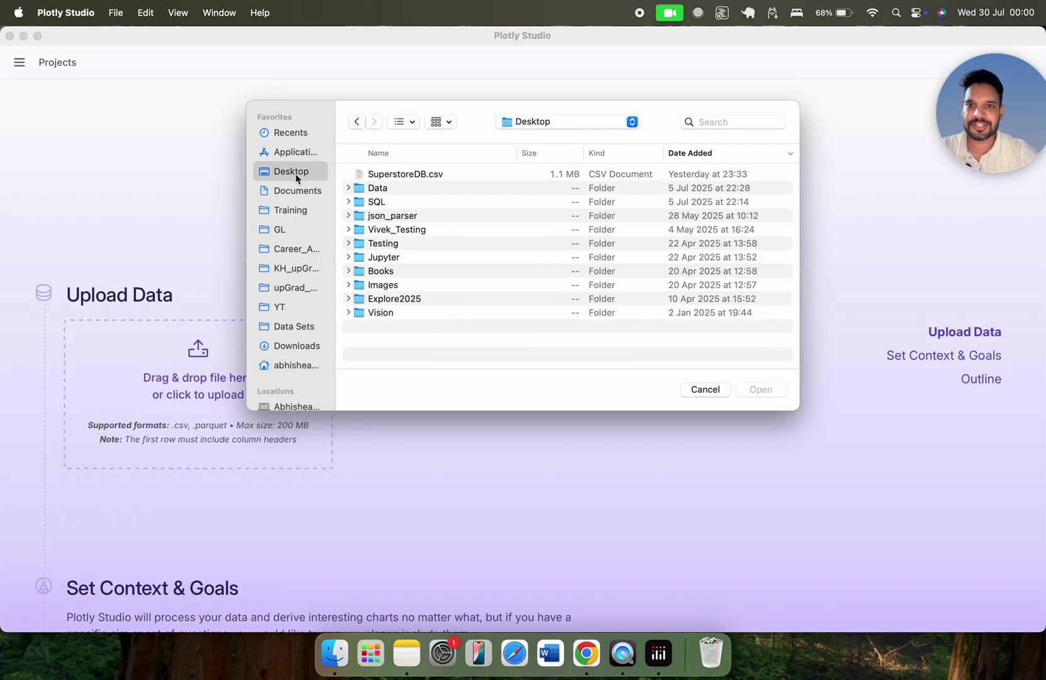
pyautogui.click(435, 180)
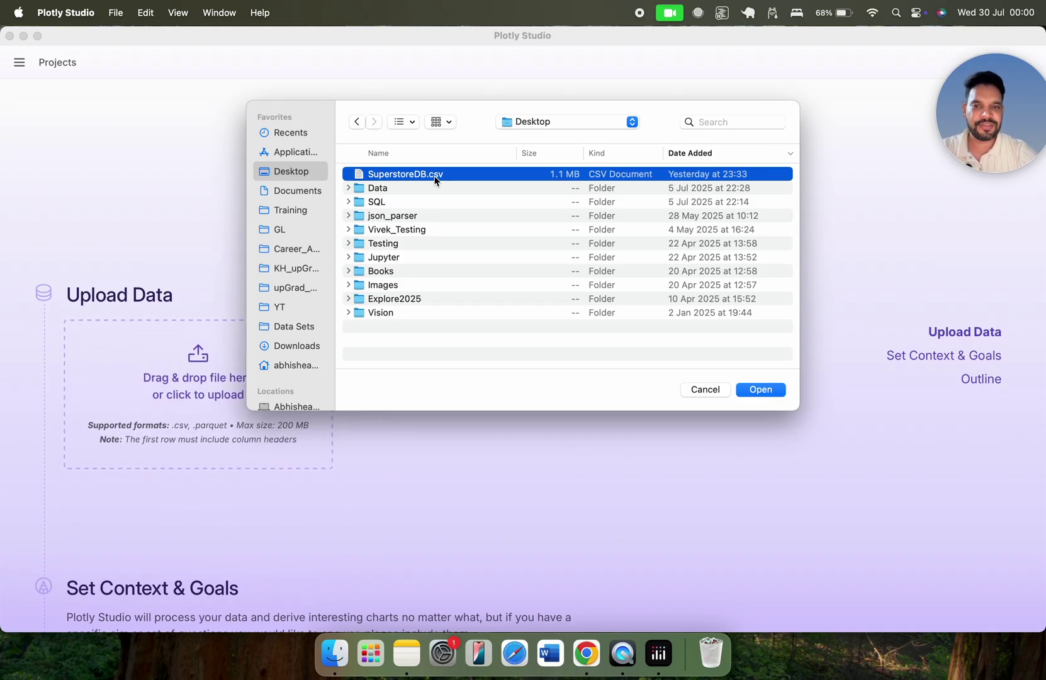
pyautogui.click(760, 390)
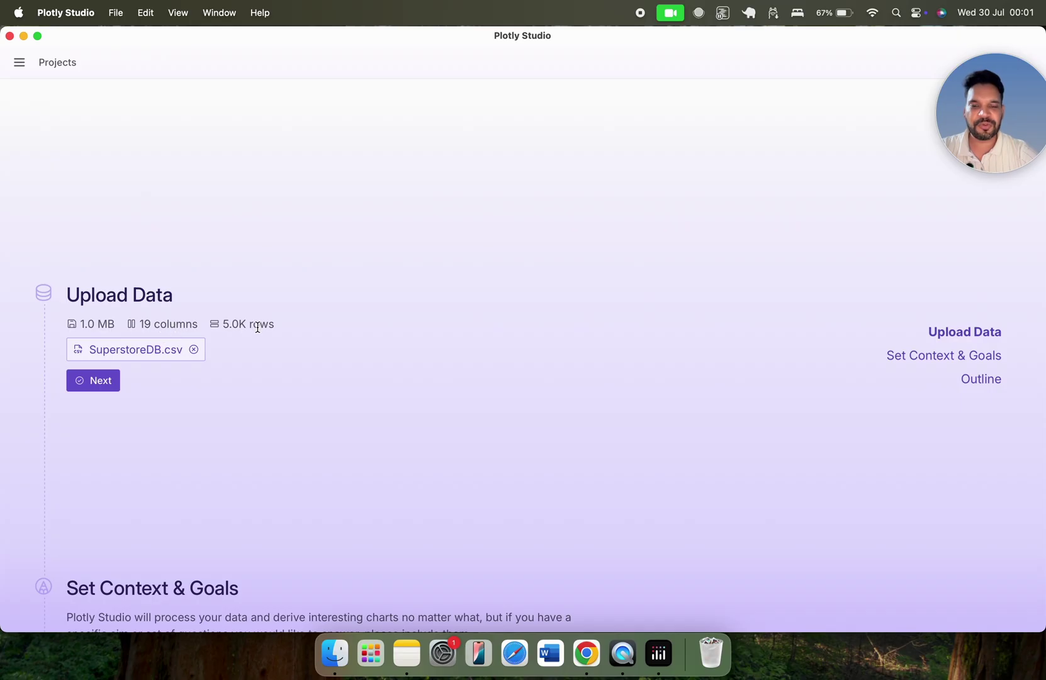
pyautogui.click(100, 390)
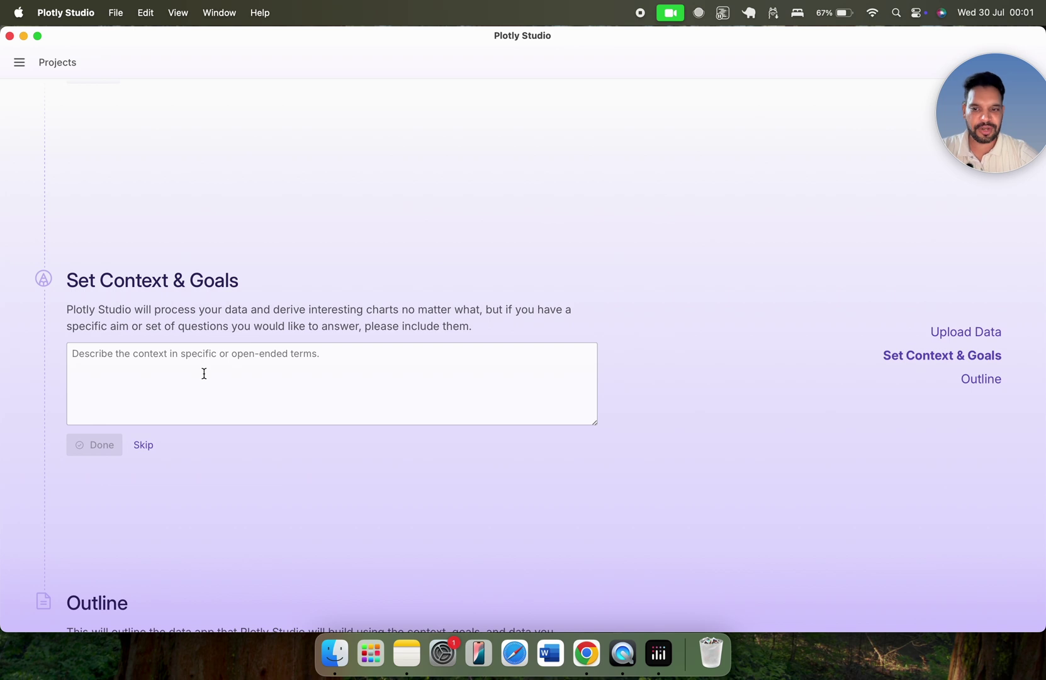
# Step: Skip Set Context & Goals, leaving the context empty, to reach the Outline step
pyautogui.click(143, 445)
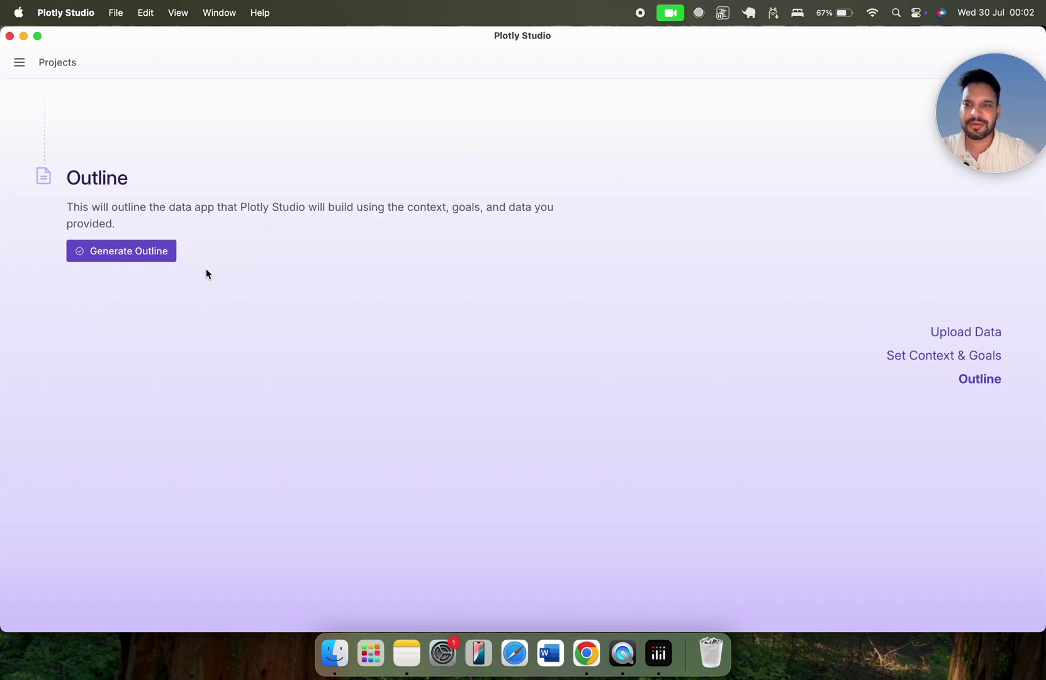
# Step: Generate the 'Sales Performance Analytics' outline with its description and numbered chart list
pyautogui.click(121, 252)
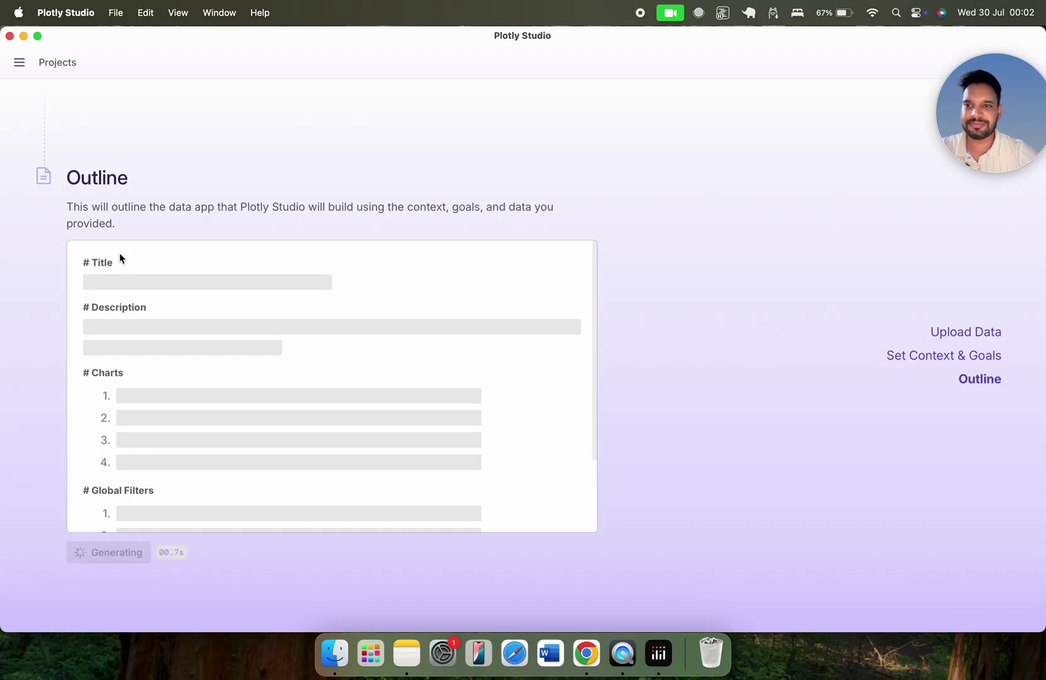
pyautogui.scroll(-2, 163, 271)
pyautogui.scroll(2, 163, 270)
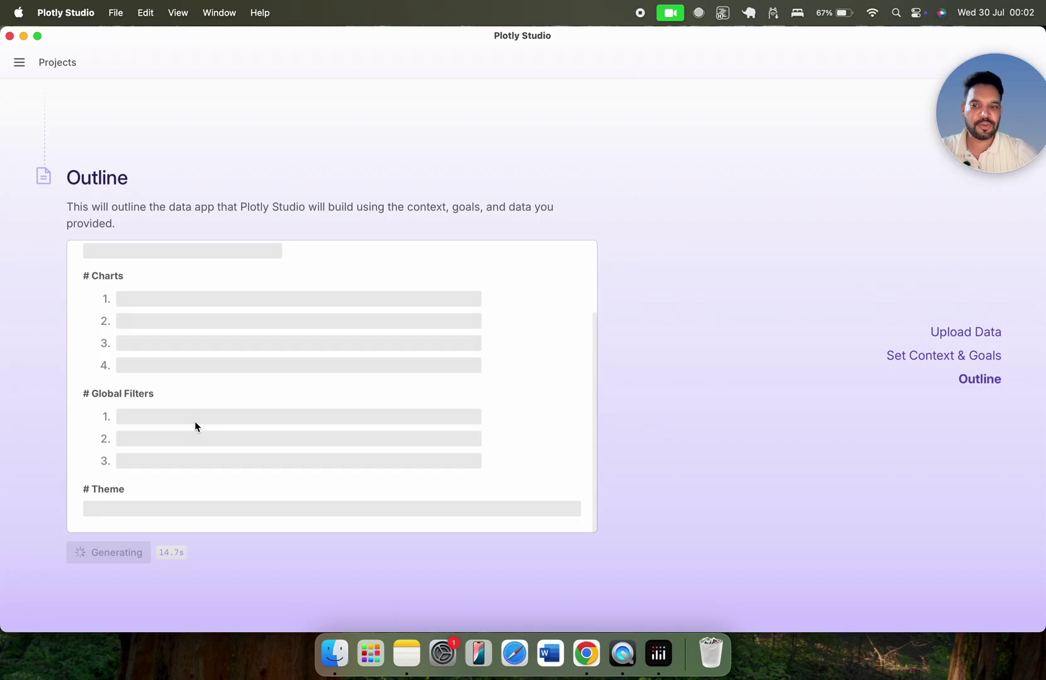
pyautogui.scroll(5, 196, 426)
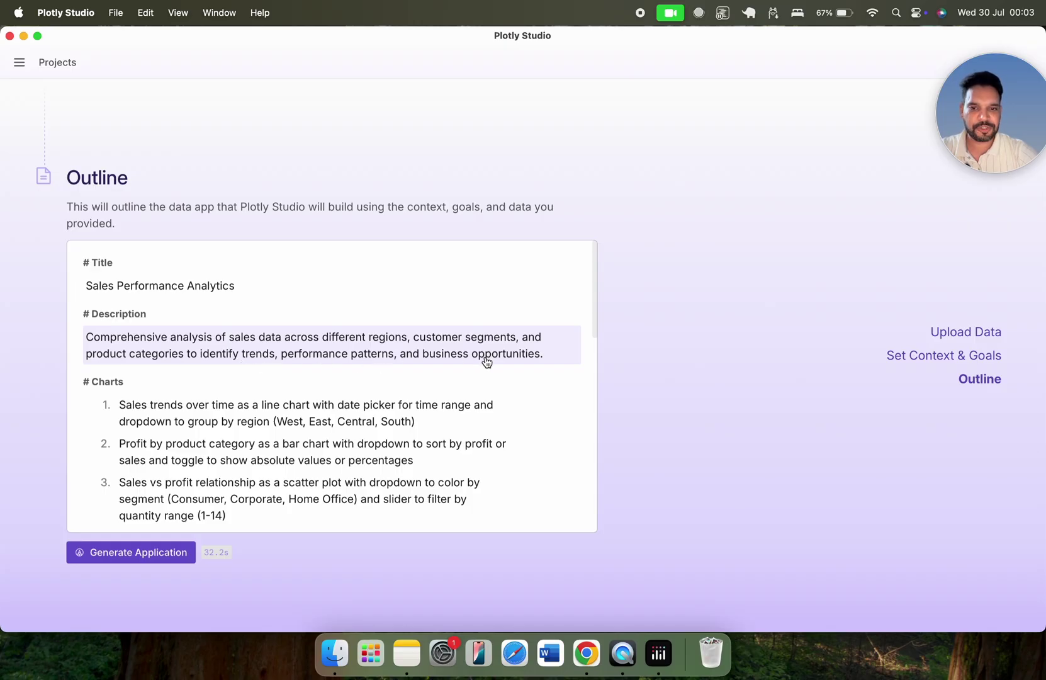
pyautogui.scroll(-2, 486, 362)
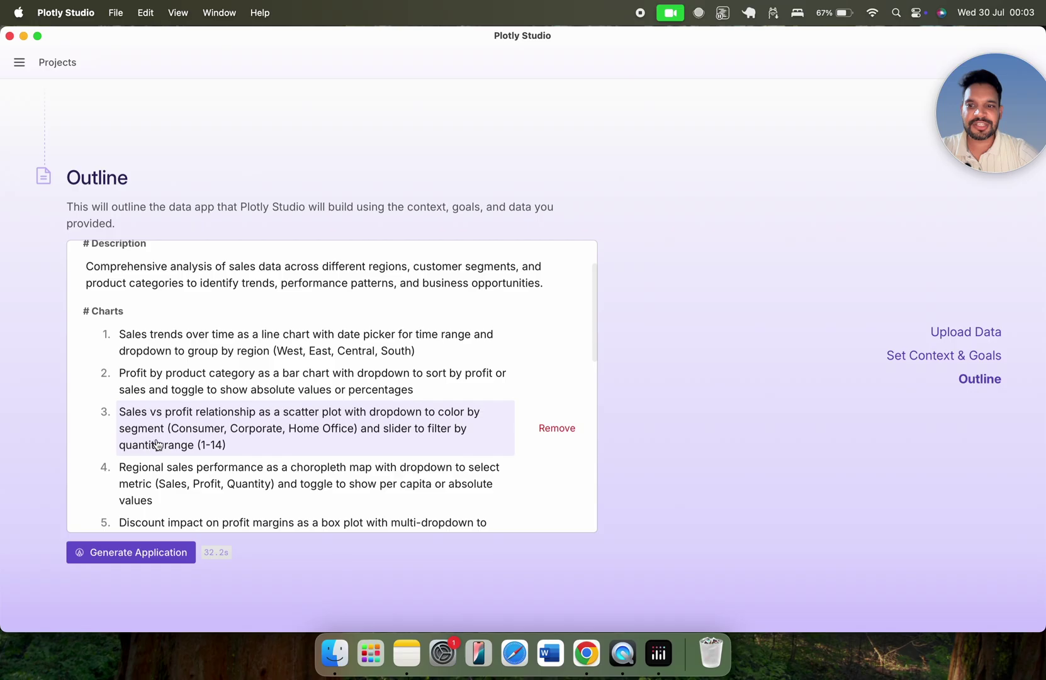
pyautogui.scroll(-5, 223, 391)
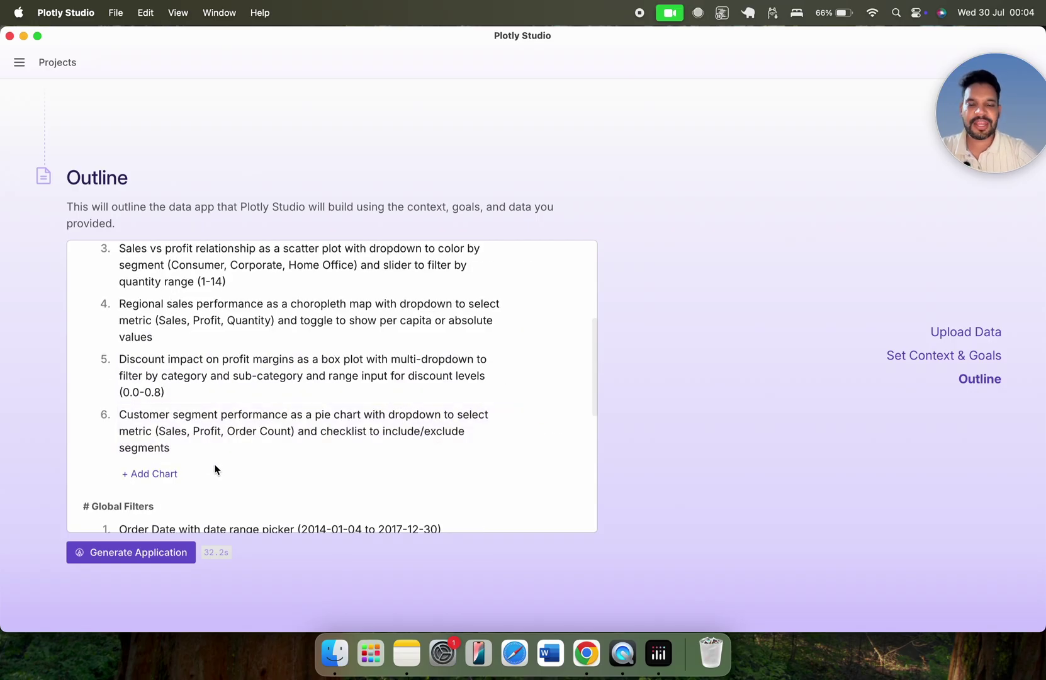
pyautogui.click(159, 478)
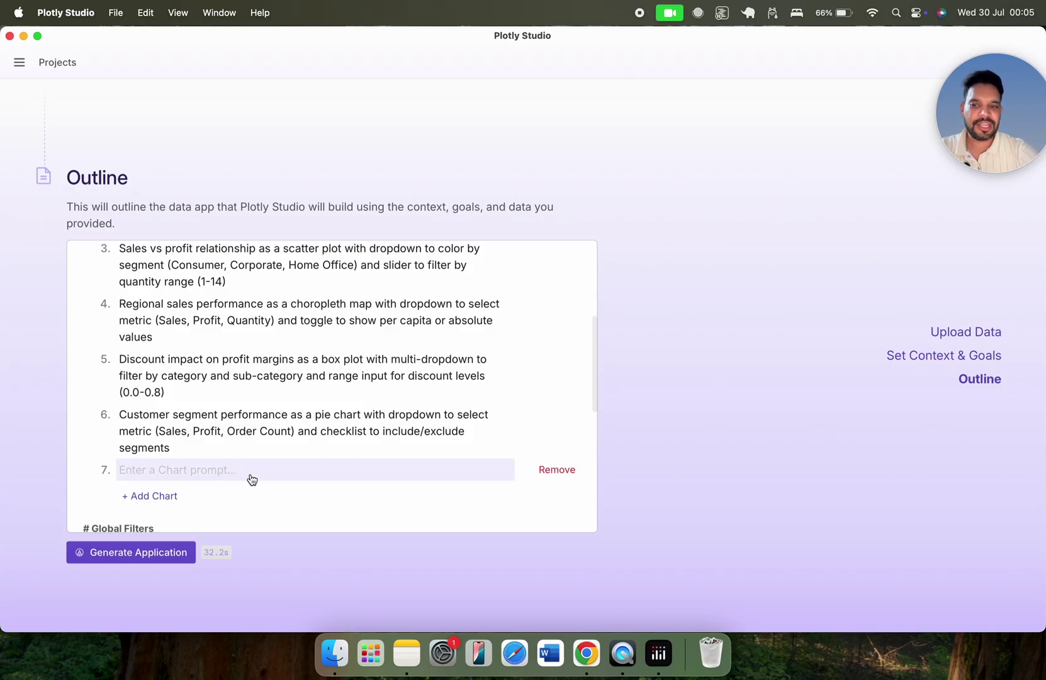
pyautogui.scroll(-5, 254, 479)
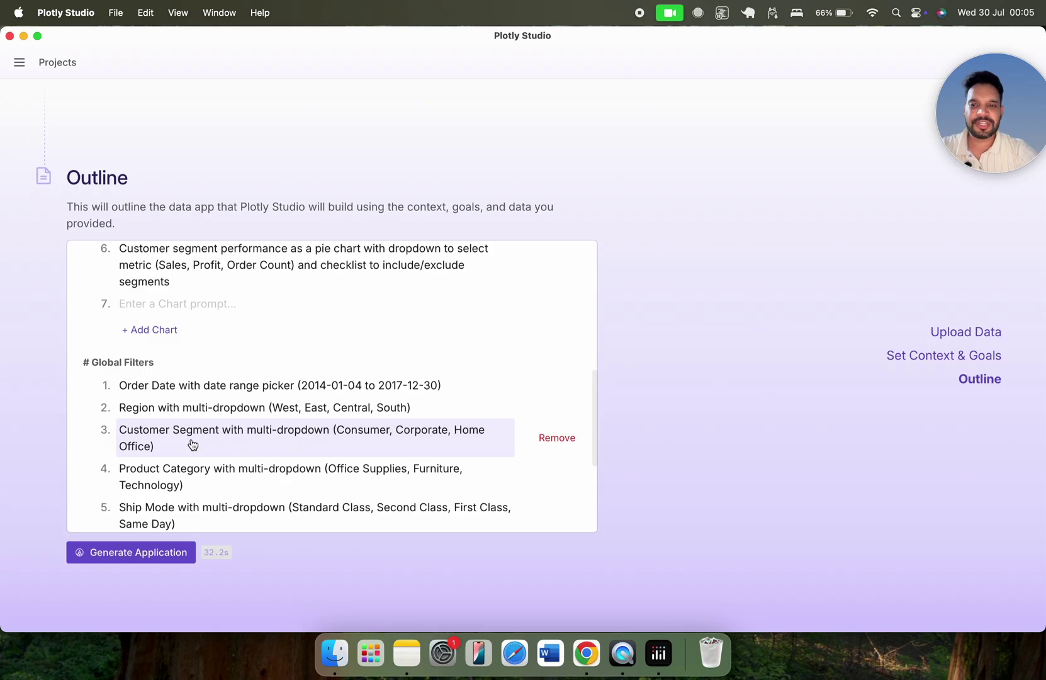
pyautogui.scroll(-2, 194, 444)
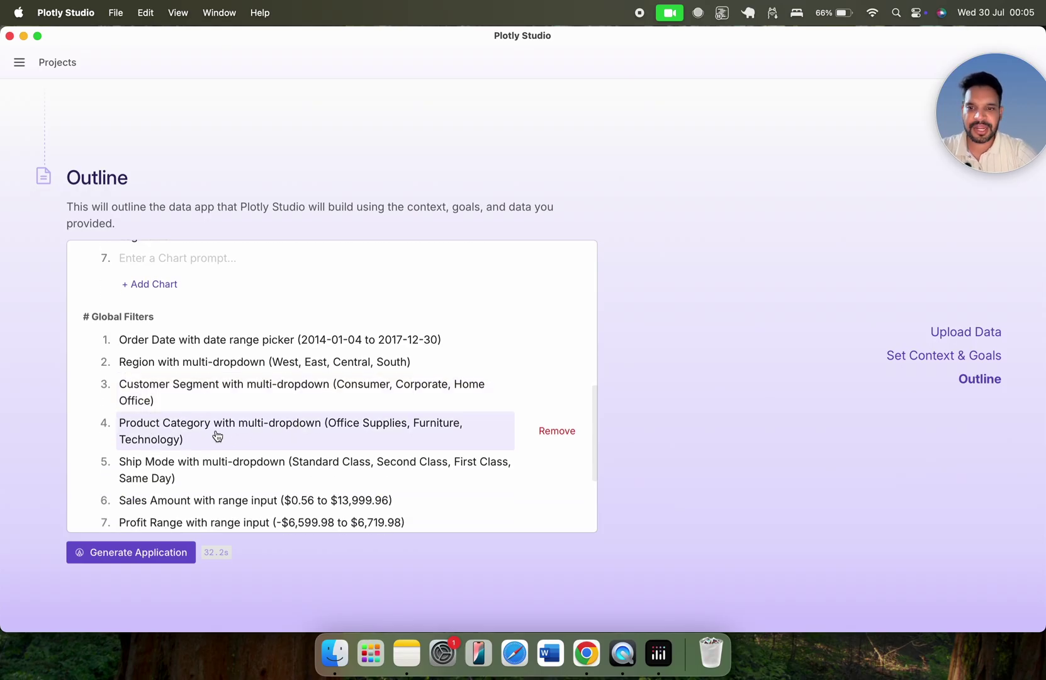
pyautogui.scroll(-3, 303, 438)
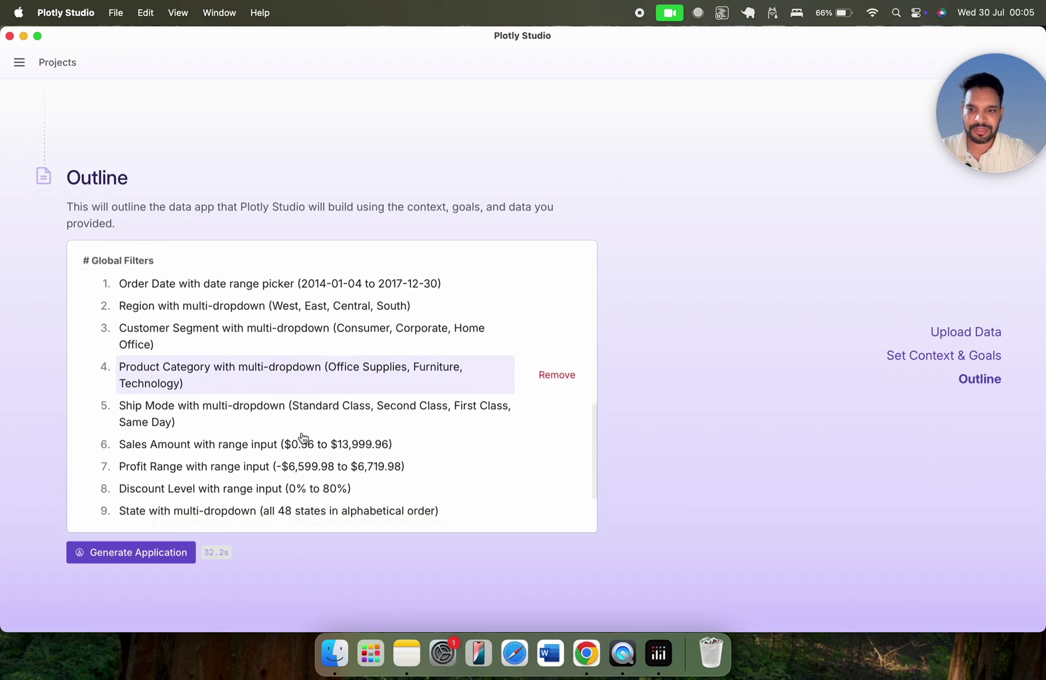
pyautogui.scroll(-2, 191, 444)
pyautogui.scroll(-1, 190, 448)
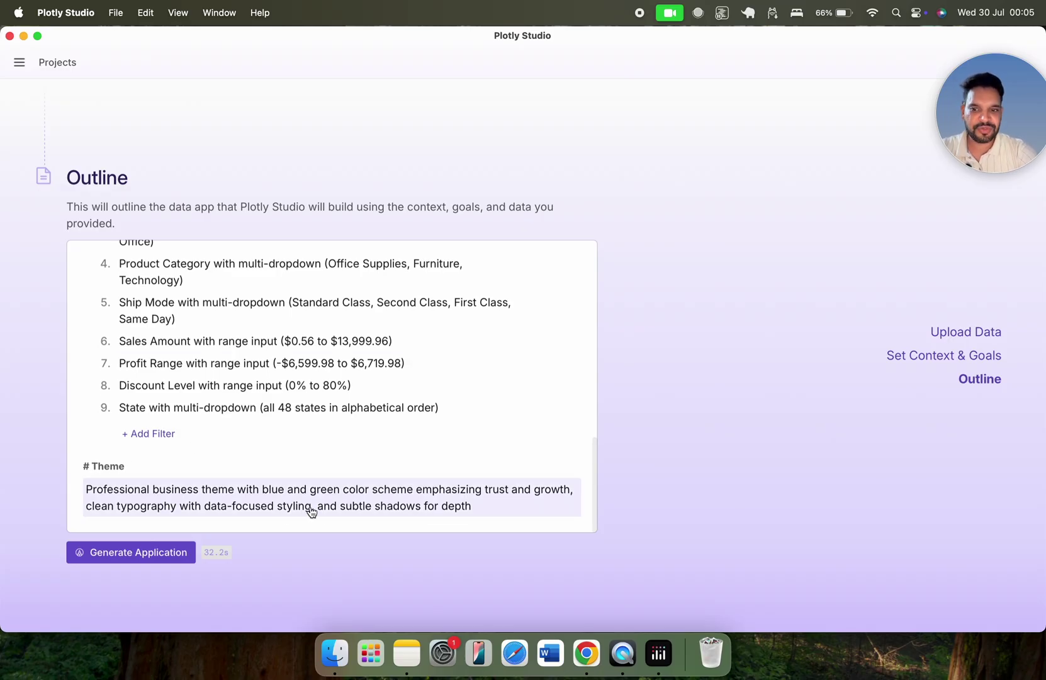
pyautogui.click(389, 511)
pyautogui.click(210, 446)
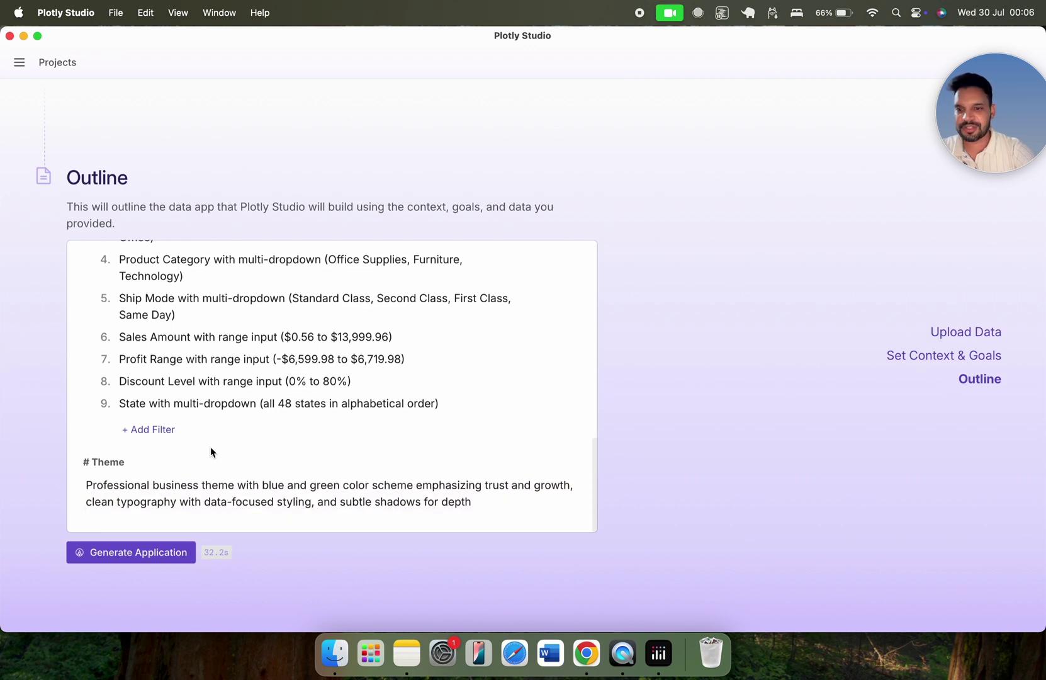
# Step: Generate the Sales Performance Analytics app and scroll its live preview to the filters and KPI cards
pyautogui.click(131, 554)
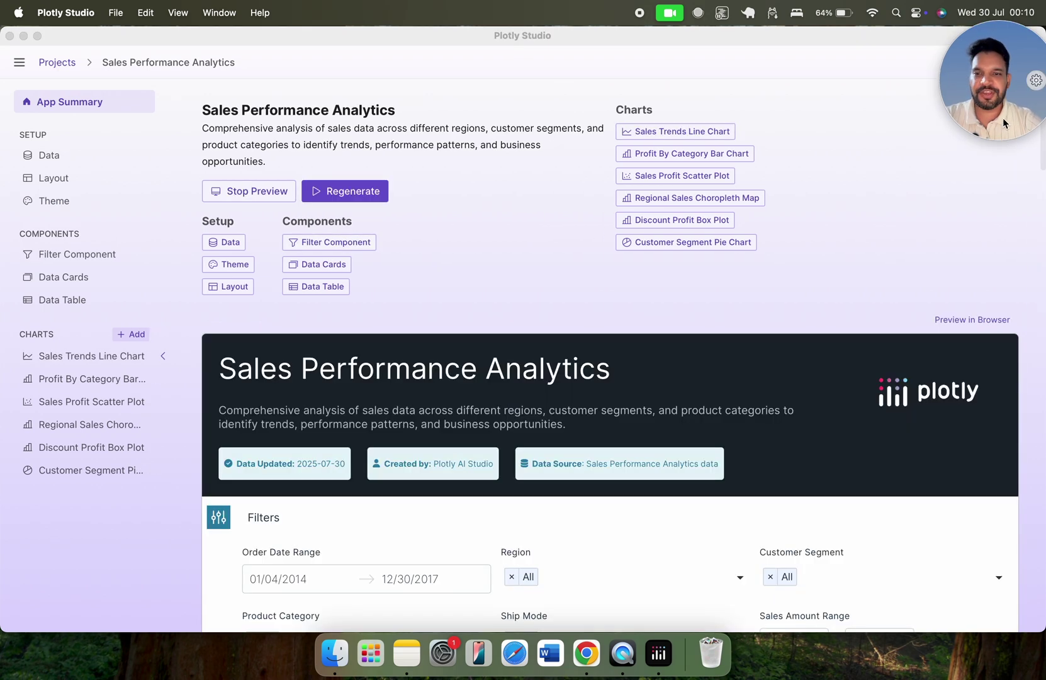
pyautogui.moveTo(1002, 118); pyautogui.dragTo(991, 205)
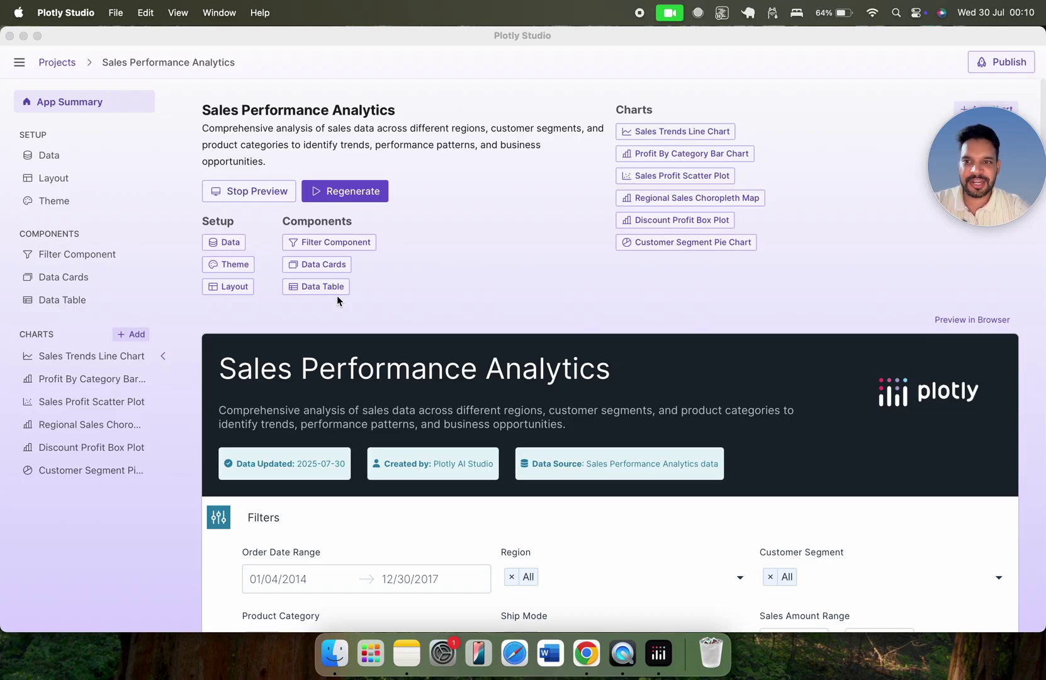
pyautogui.scroll(-3, 408, 271)
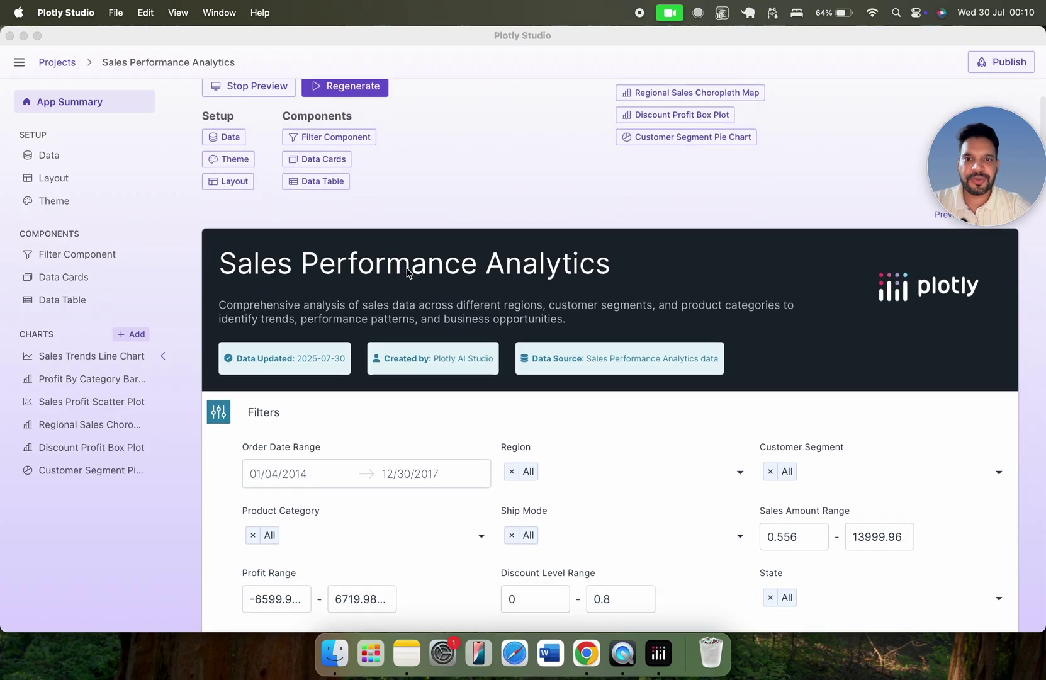
pyautogui.scroll(-3, 407, 272)
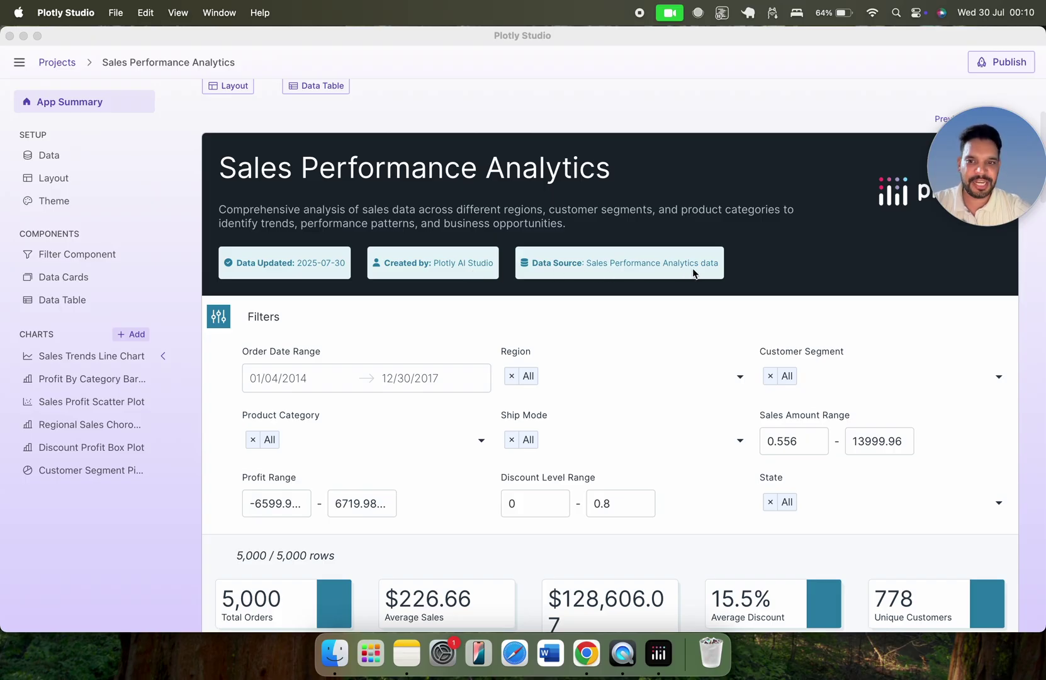
pyautogui.scroll(-3, 389, 245)
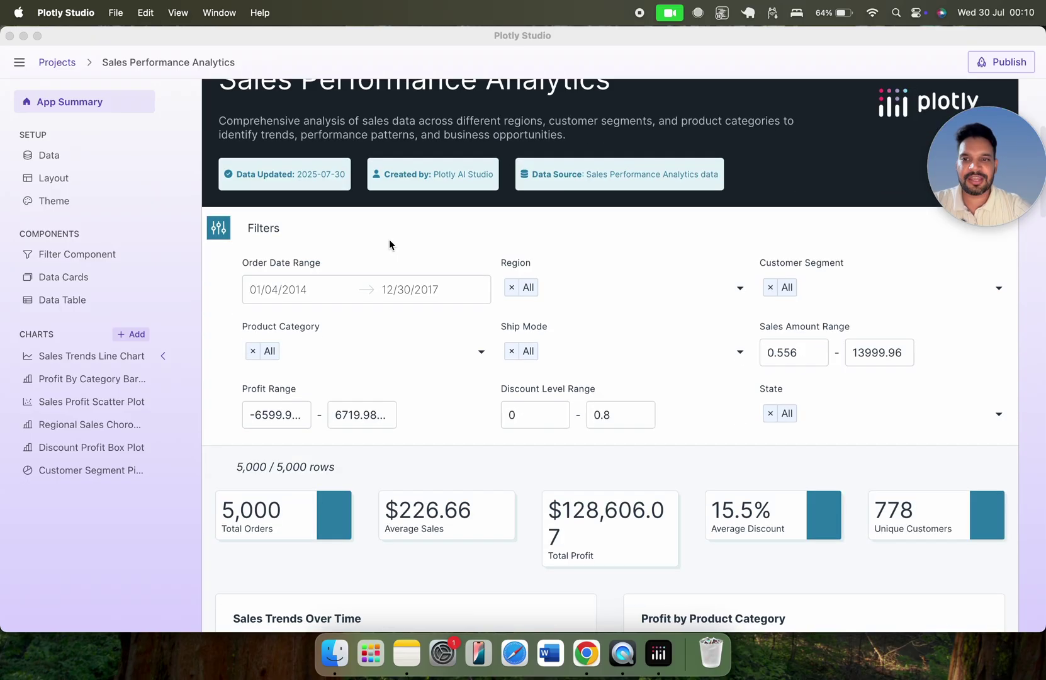
pyautogui.click(280, 292)
pyautogui.click(279, 292)
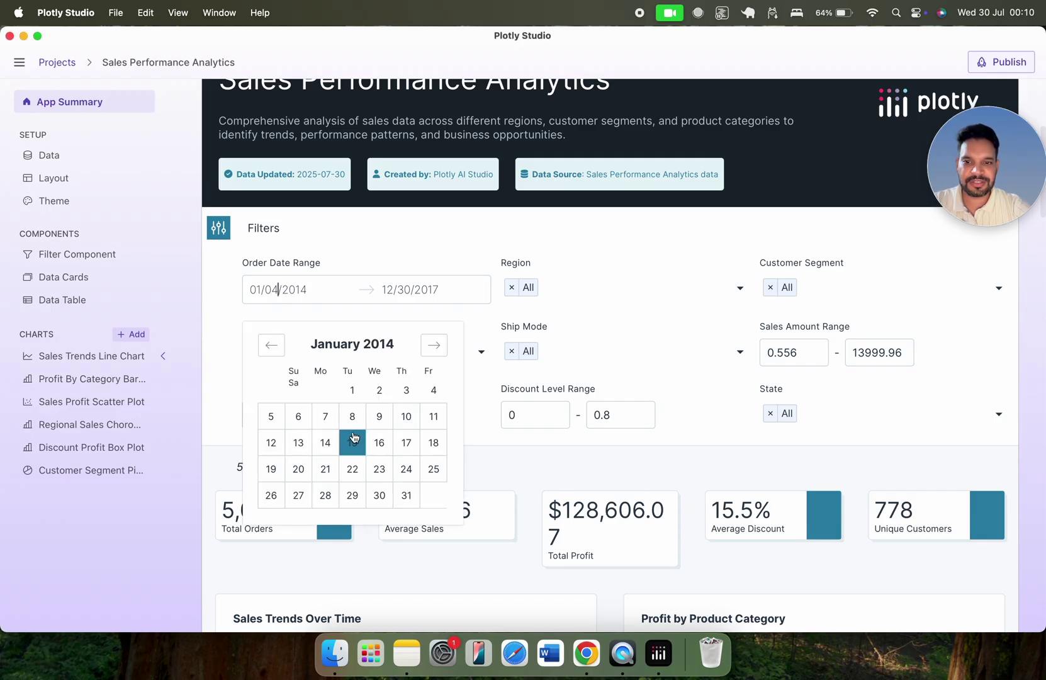
pyautogui.click(452, 233)
pyautogui.scroll(-1, 578, 233)
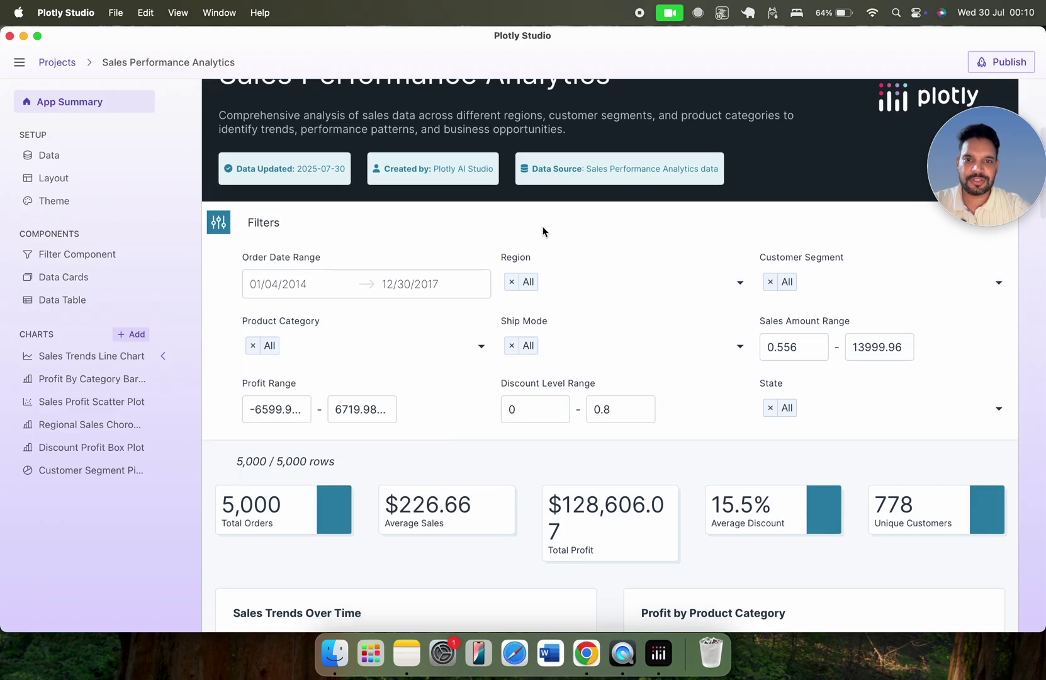
pyautogui.click(735, 286)
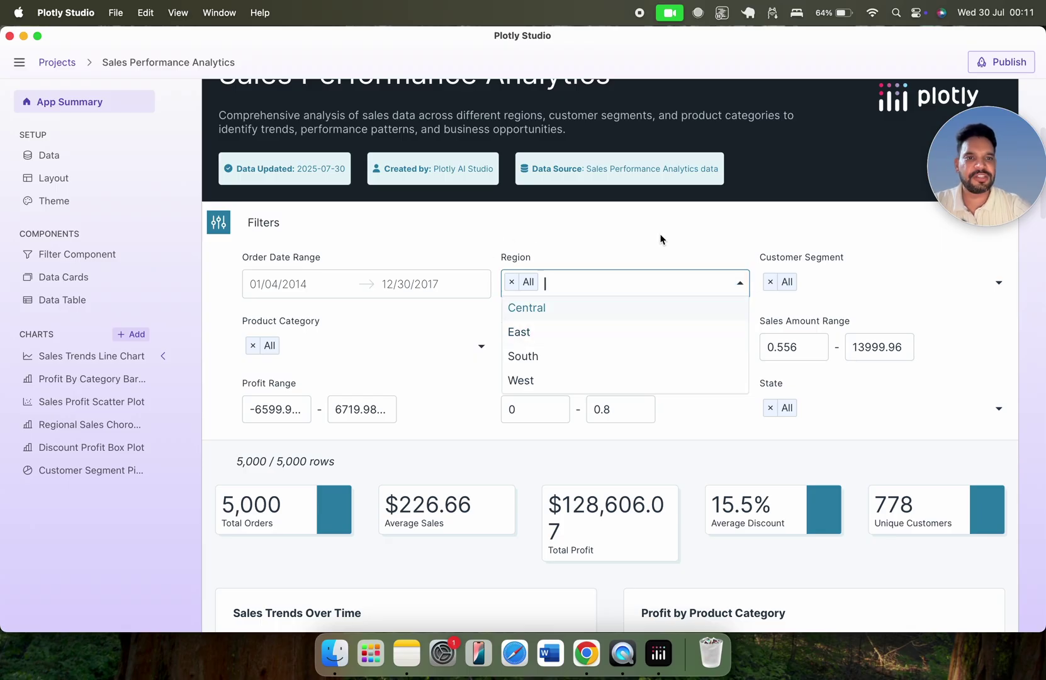
pyautogui.click(867, 284)
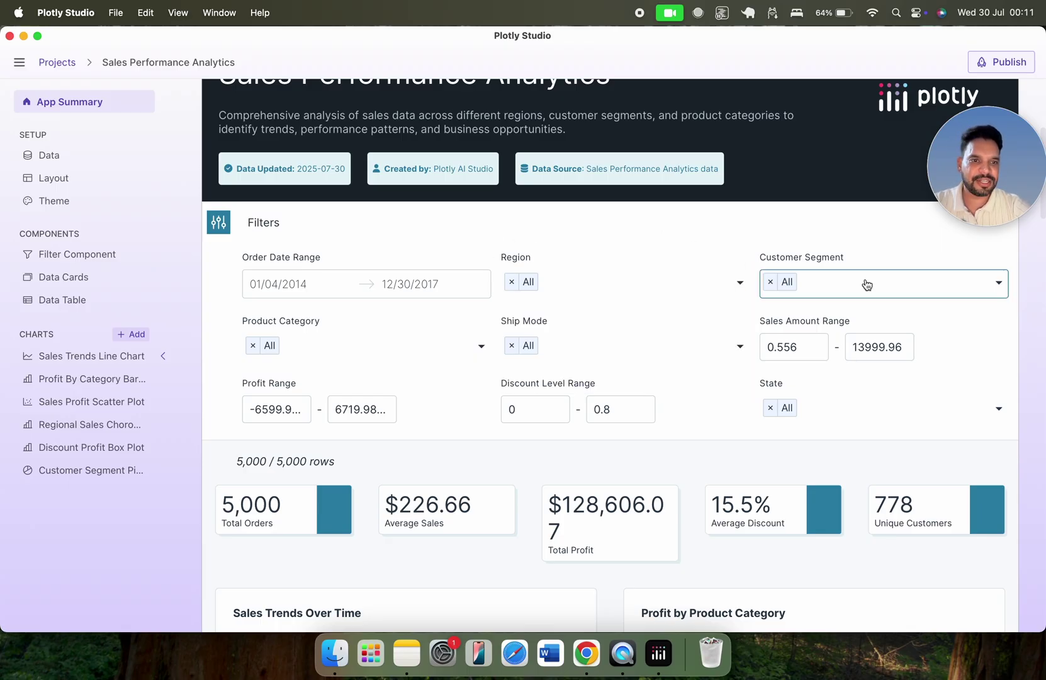
pyautogui.click(999, 285)
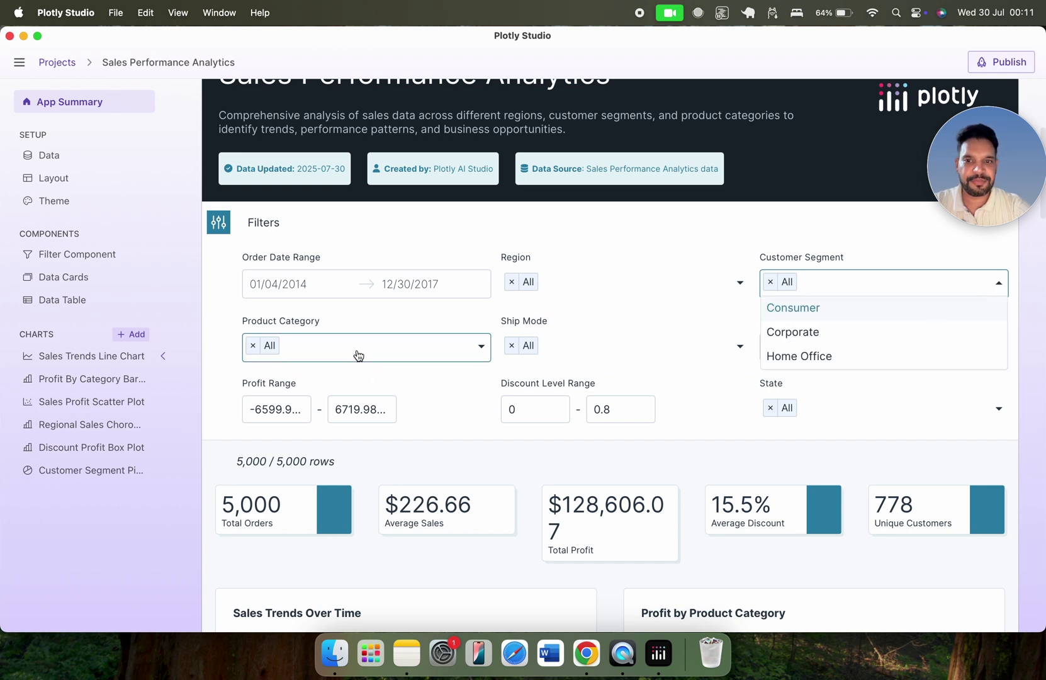
pyautogui.click(483, 349)
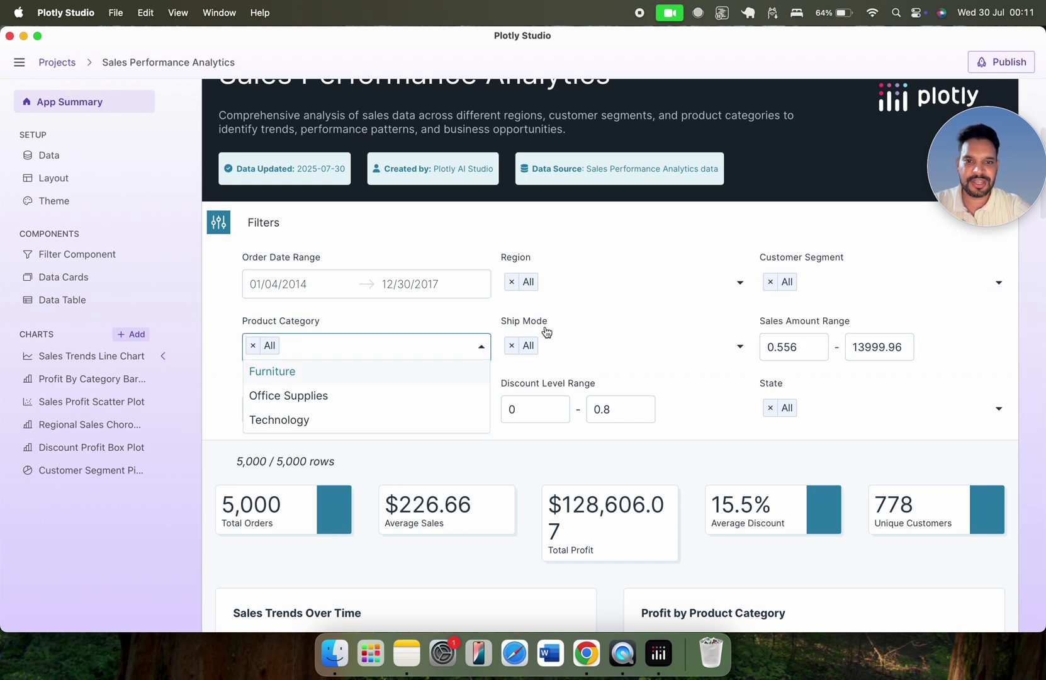
pyautogui.click(642, 291)
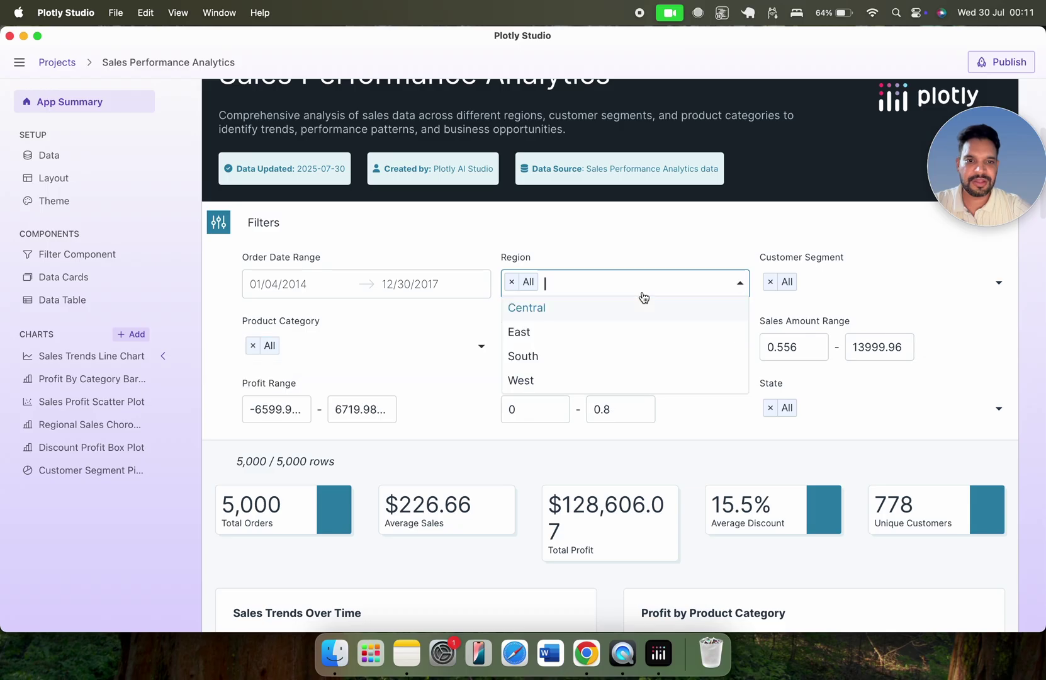
pyautogui.click(775, 216)
pyautogui.click(791, 356)
pyautogui.click(905, 346)
pyautogui.scroll(-2, 382, 374)
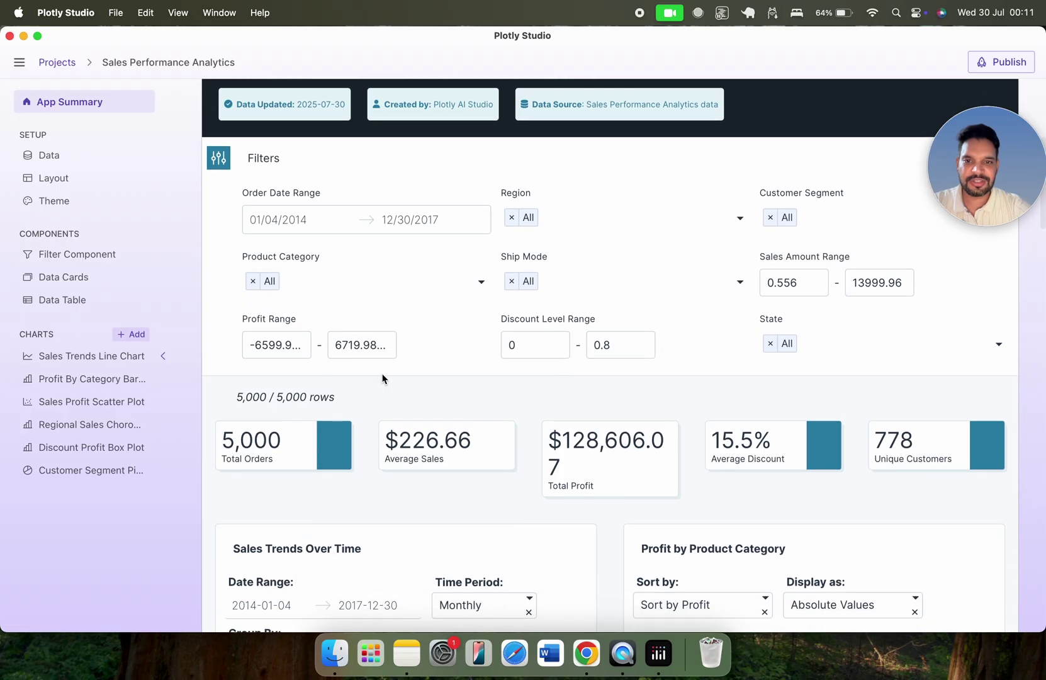
pyautogui.click(539, 343)
pyautogui.click(609, 350)
pyautogui.press('Tab')
pyautogui.click(601, 380)
pyautogui.scroll(-3, 443, 388)
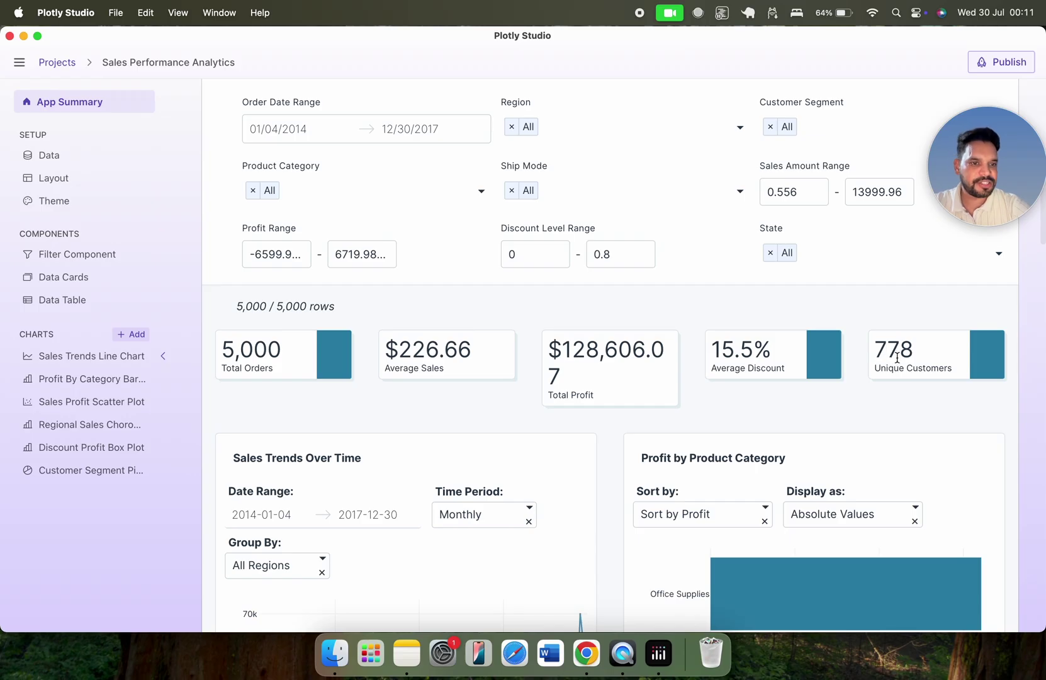
pyautogui.scroll(-5, 906, 360)
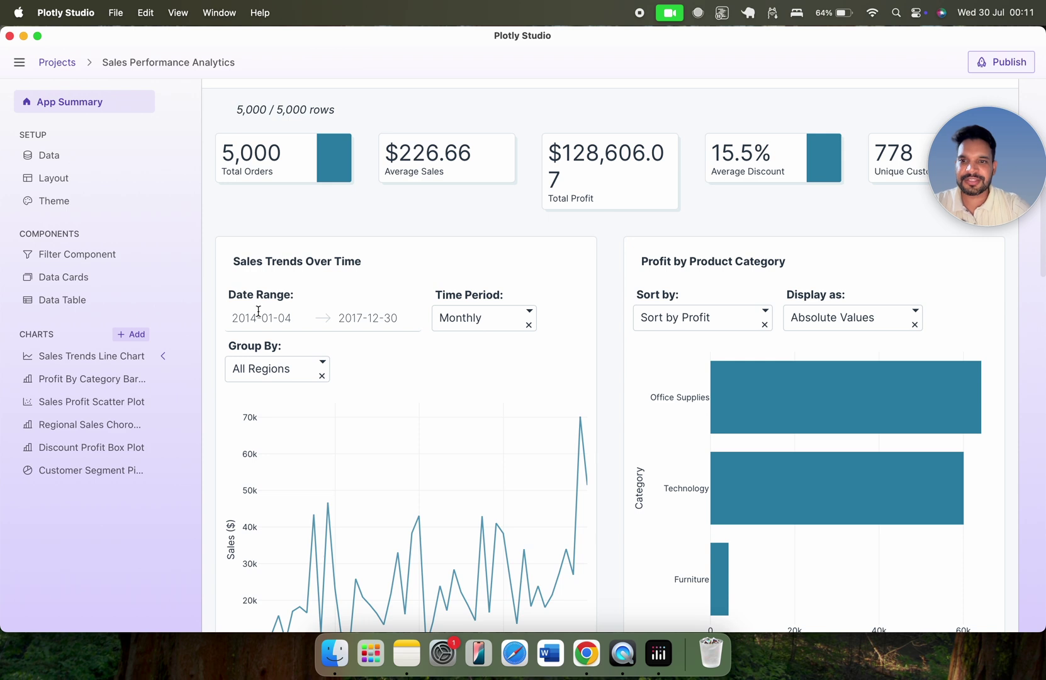
# Step: Try the Sales Trends time period as day, week and month, ending on quarter
pyautogui.scroll(-2, 371, 431)
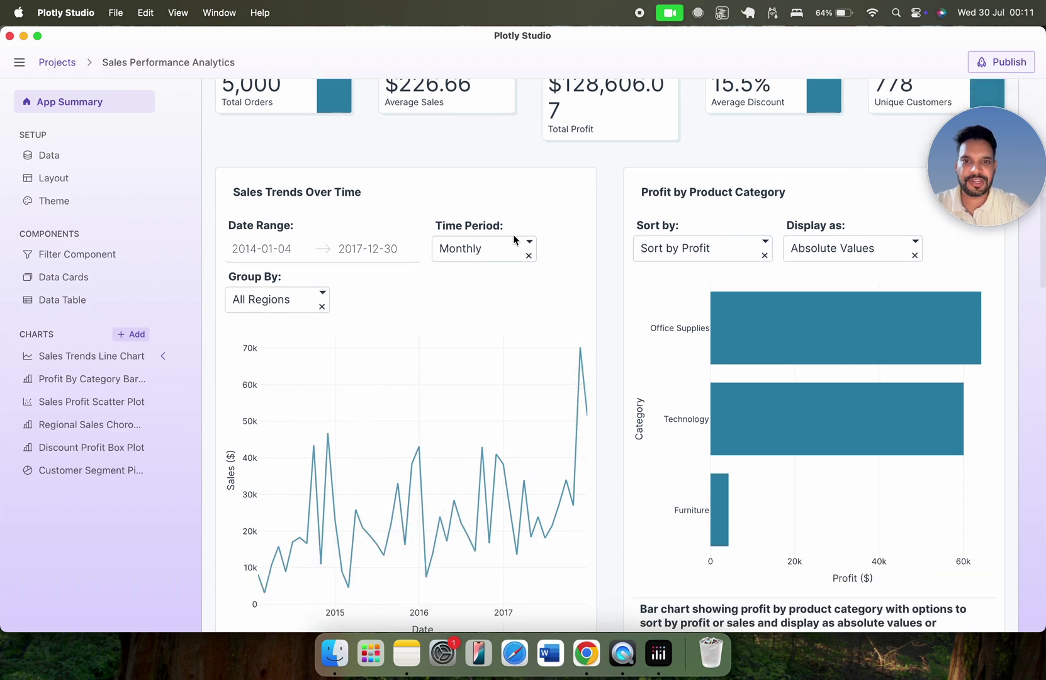
pyautogui.click(531, 245)
pyautogui.click(454, 272)
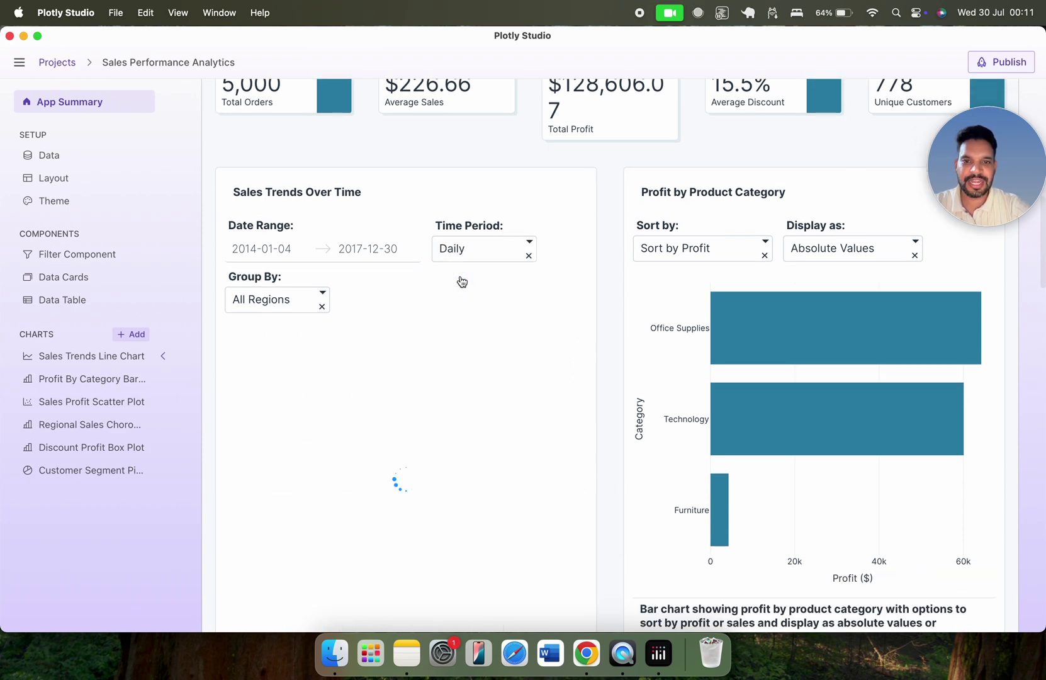
pyautogui.click(530, 246)
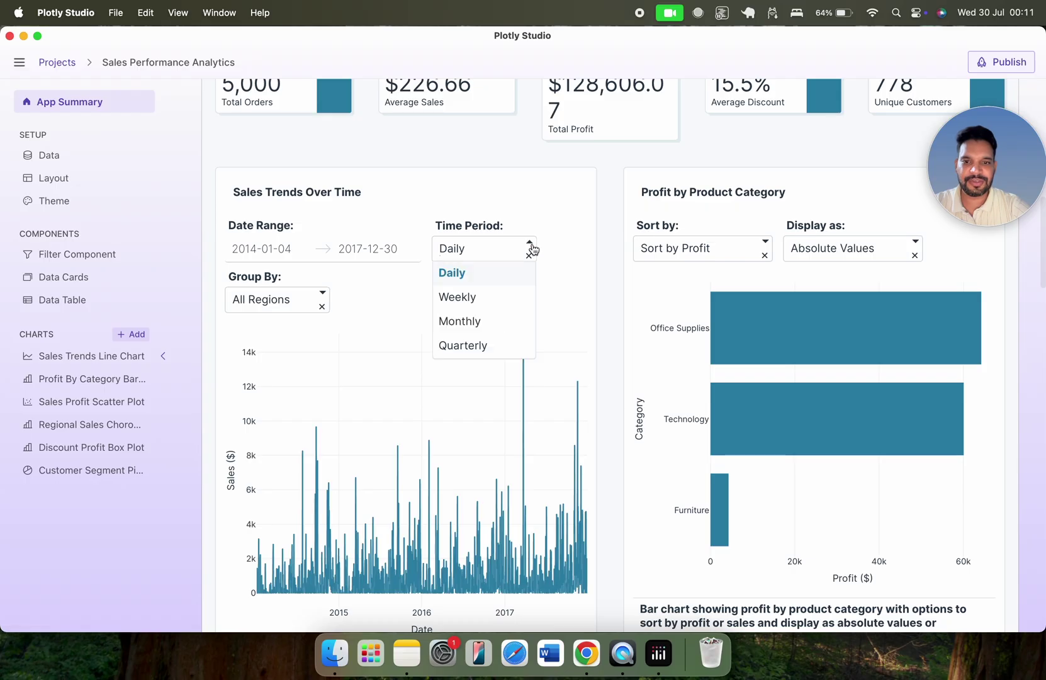
pyautogui.click(486, 297)
pyautogui.click(530, 244)
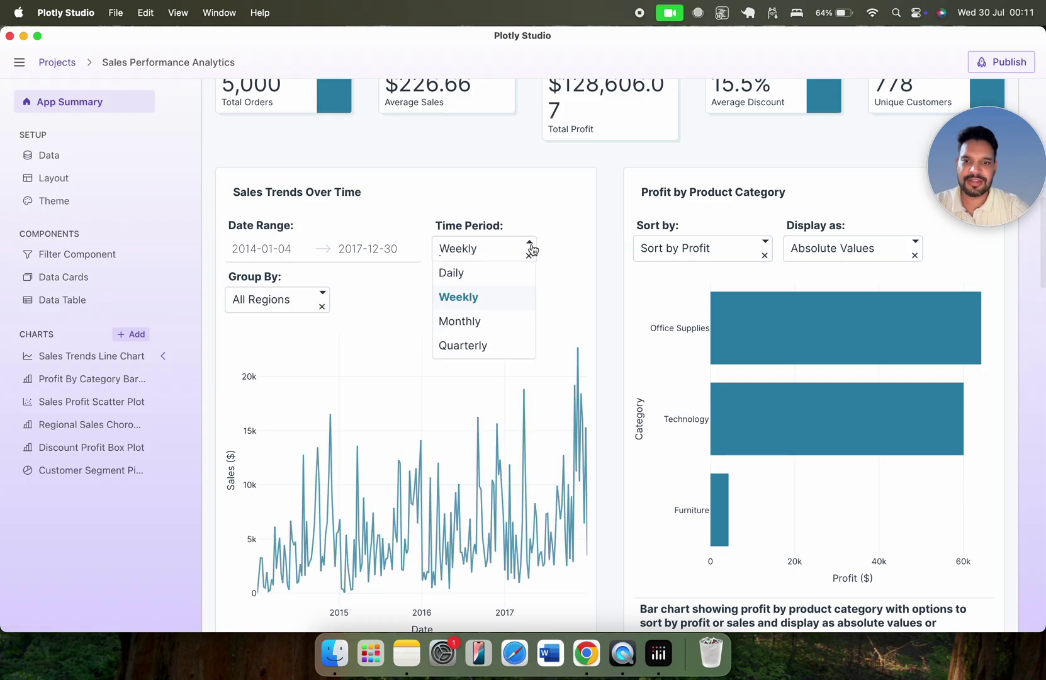
pyautogui.click(489, 318)
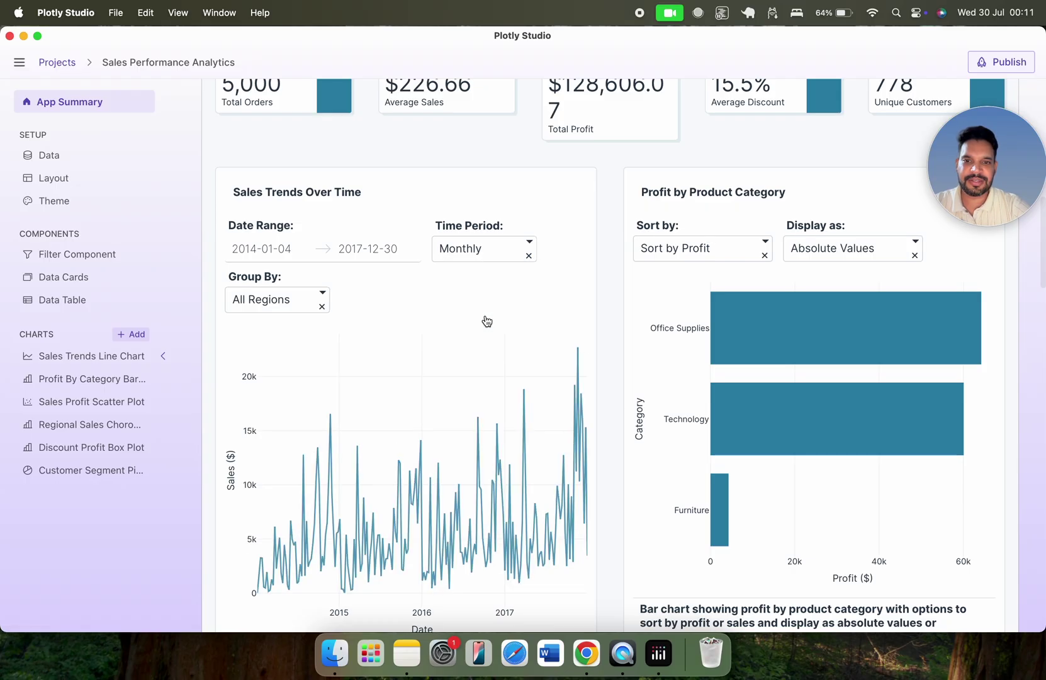
pyautogui.click(531, 246)
pyautogui.click(479, 346)
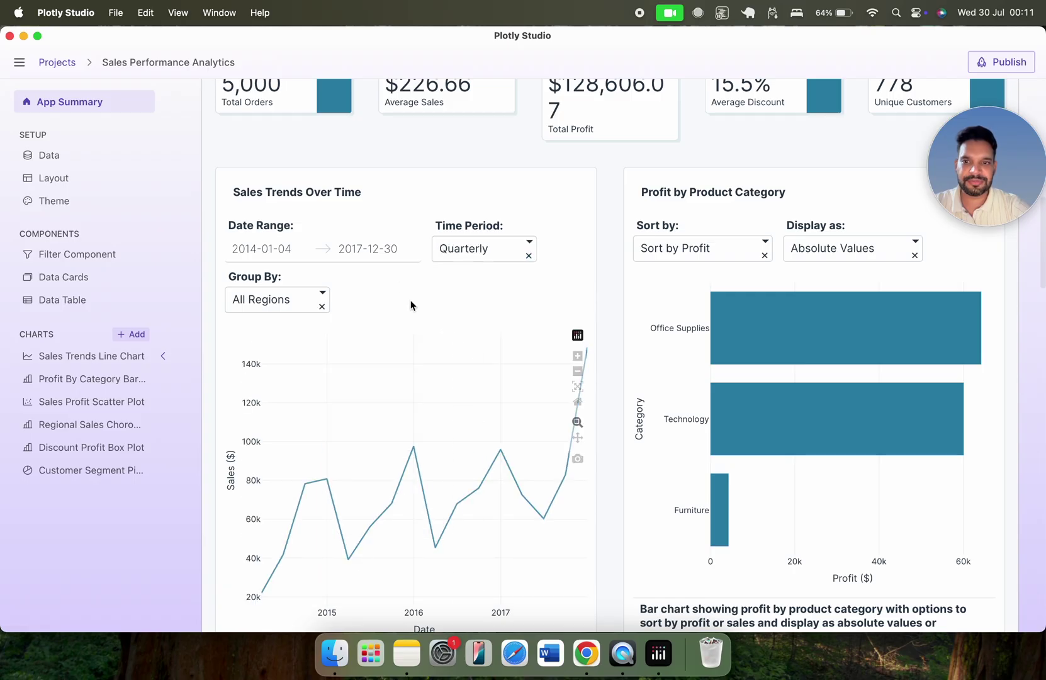
# Step: Set the Sales Trends date range start to 1 September 2014
pyautogui.click(281, 251)
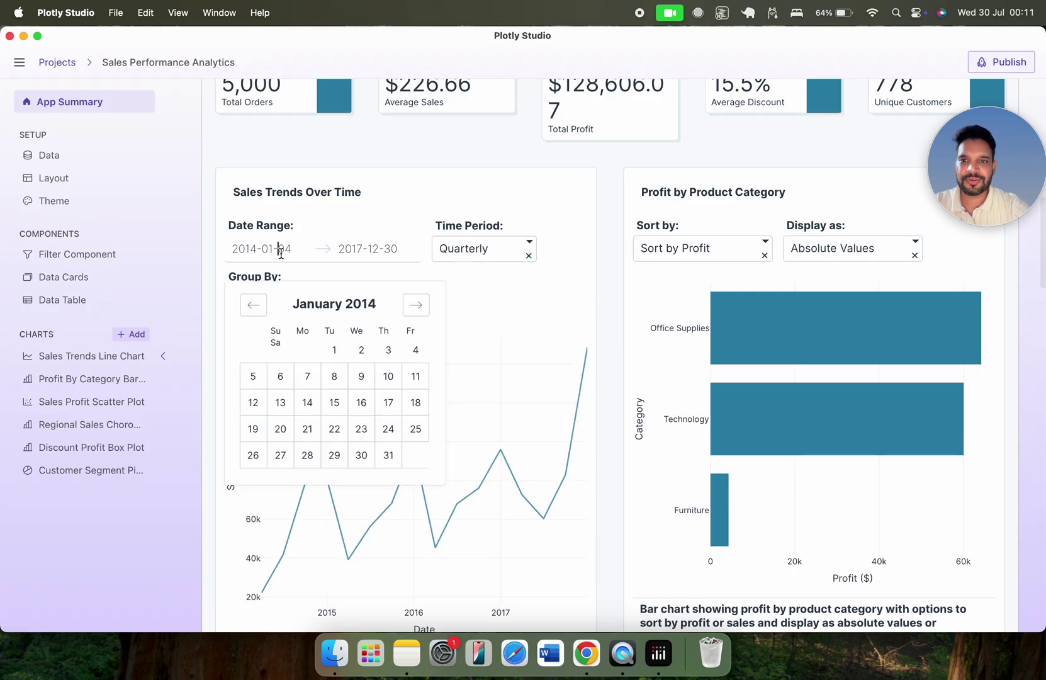
pyautogui.click(416, 305)
pyautogui.click(416, 306)
pyautogui.click(416, 306)
pyautogui.click(416, 306)
pyautogui.click(416, 306)
pyautogui.click(416, 306)
pyautogui.click(416, 306)
pyautogui.click(416, 305)
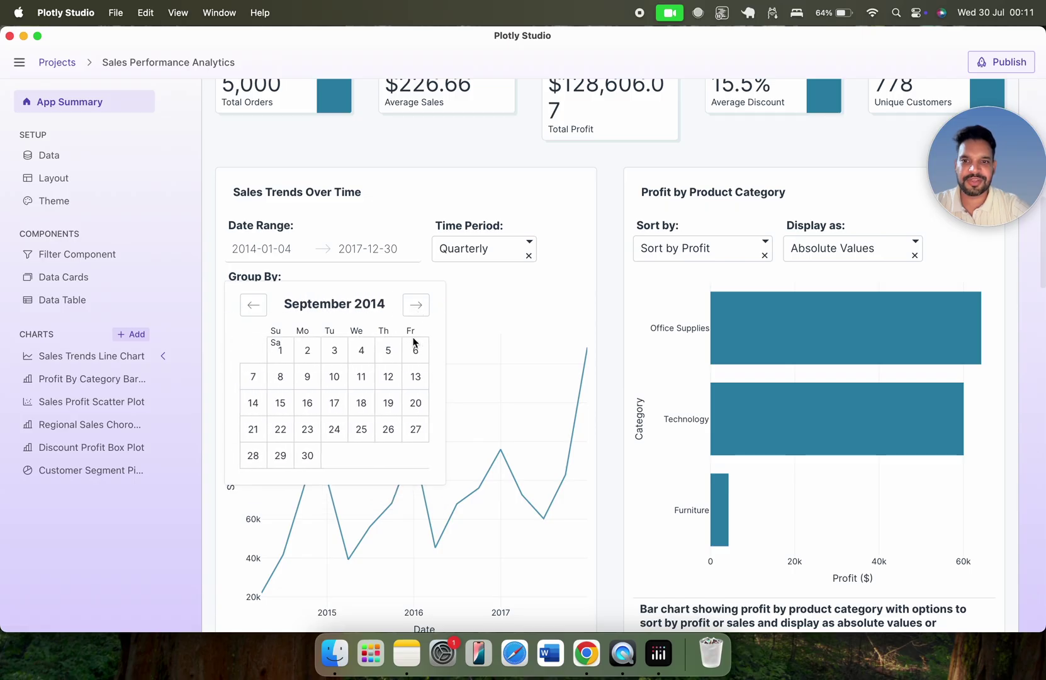
pyautogui.click(280, 356)
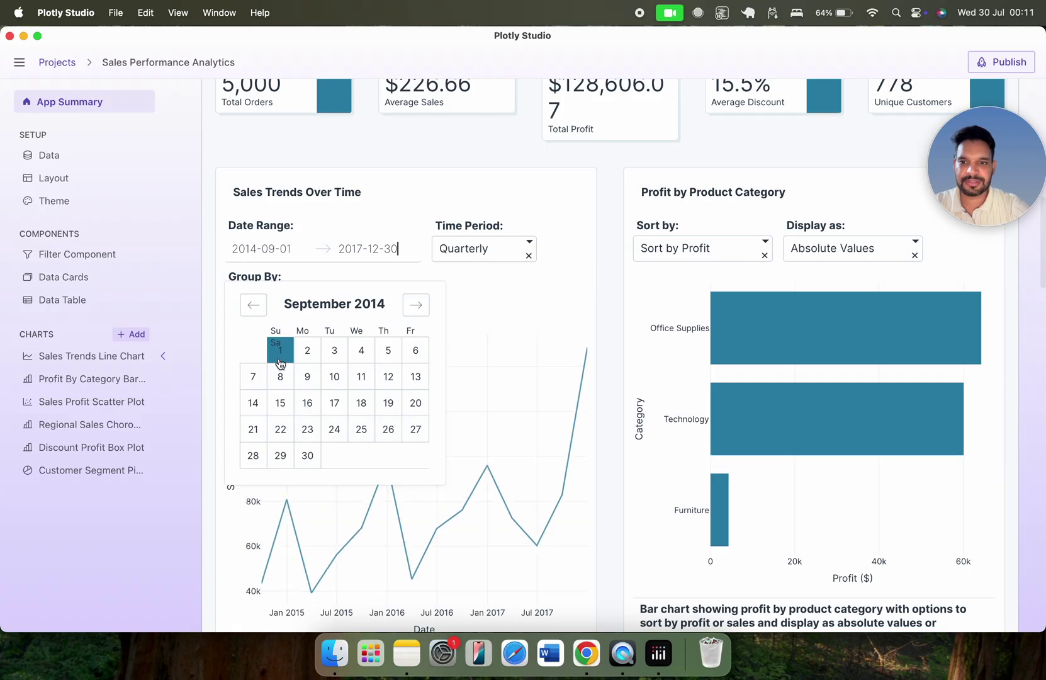
# Step: Set the Sales Trends date range end to 2015-02-01
pyautogui.click(414, 305)
pyautogui.click(414, 306)
pyautogui.click(413, 307)
pyautogui.click(414, 306)
pyautogui.click(414, 306)
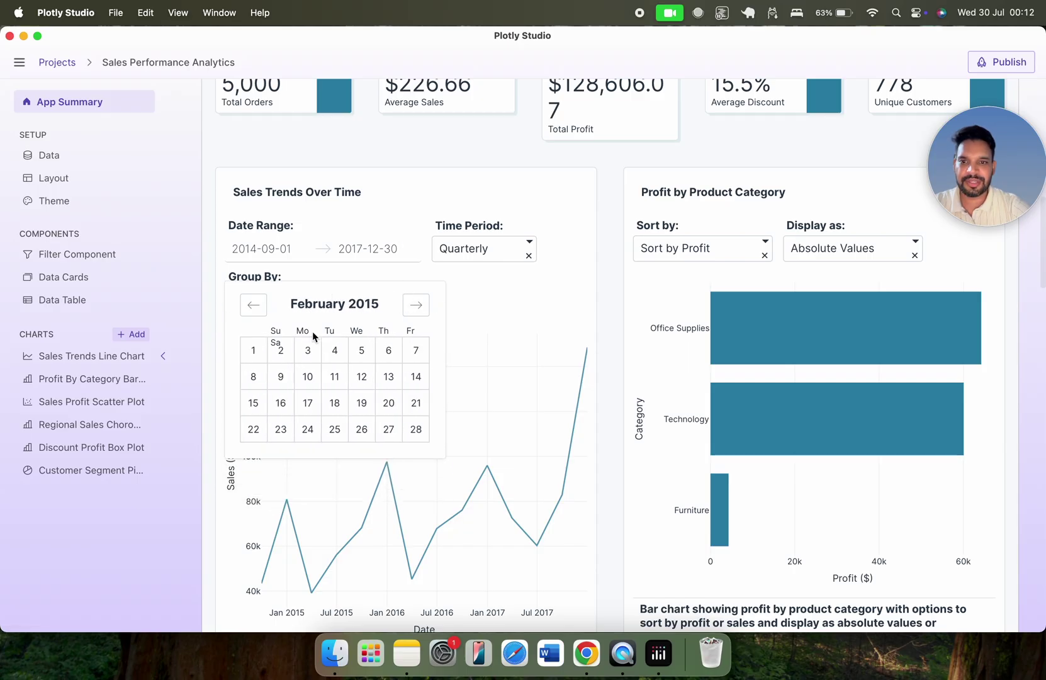
pyautogui.click(253, 360)
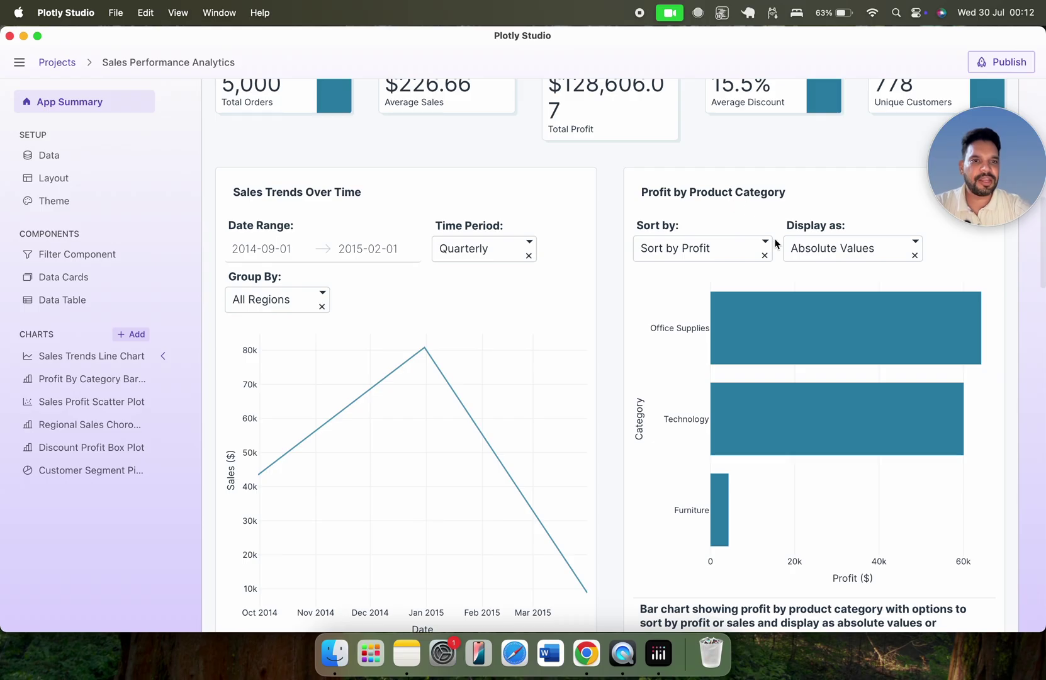
# Step: Sort the Profit by Product Category chart by Sales and display it as Percentages
pyautogui.click(737, 257)
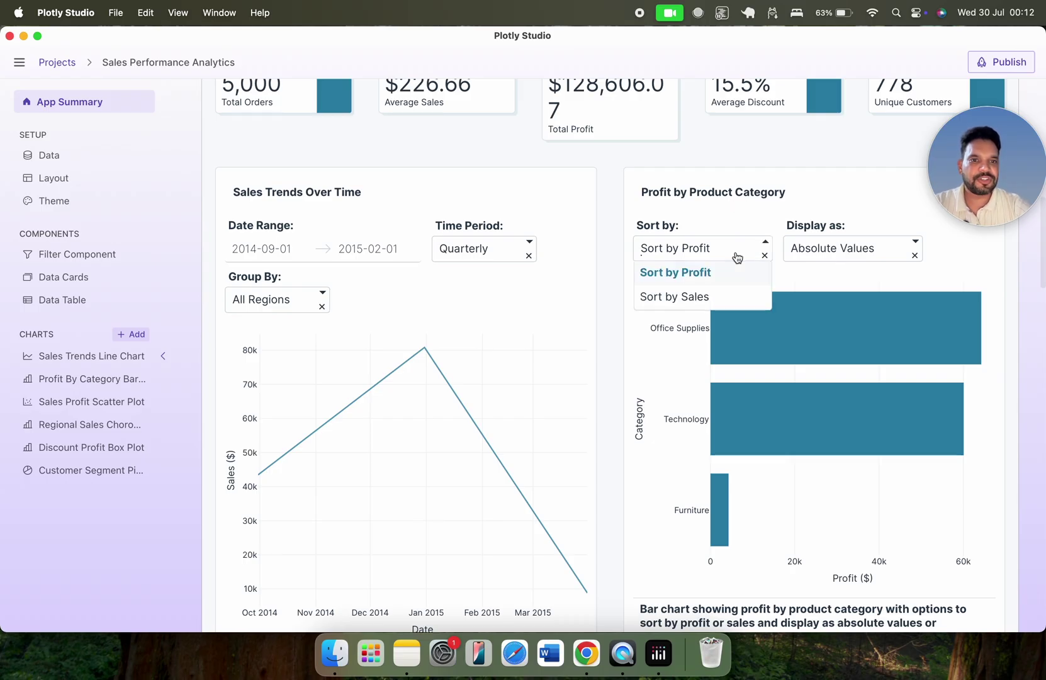
pyautogui.click(692, 297)
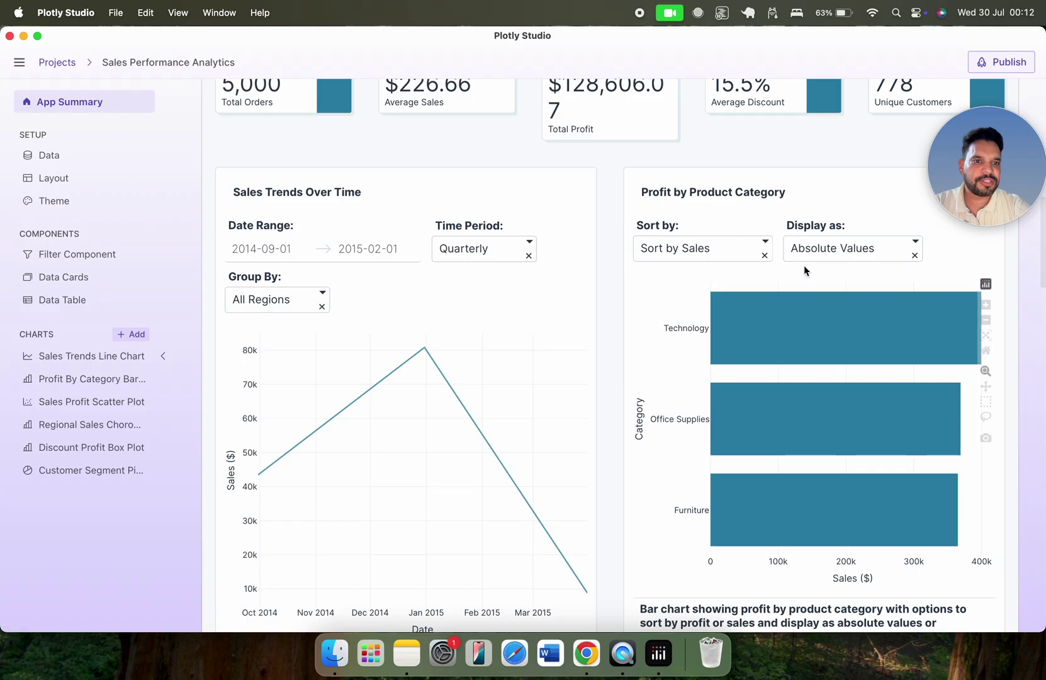
pyautogui.click(837, 252)
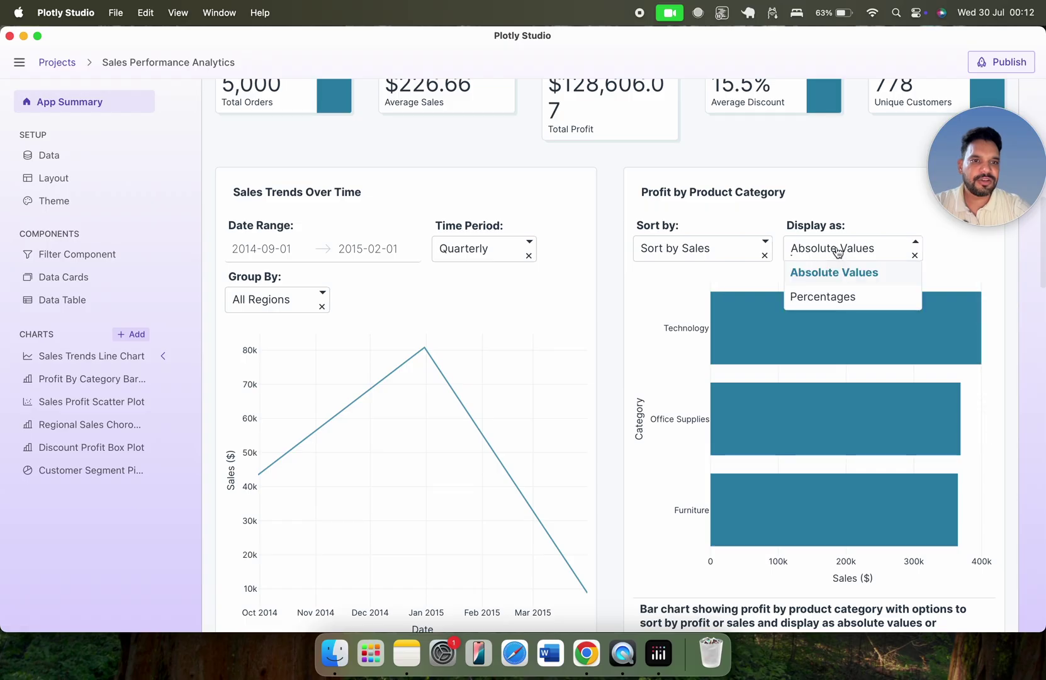
pyautogui.click(829, 304)
pyautogui.scroll(-5, 706, 361)
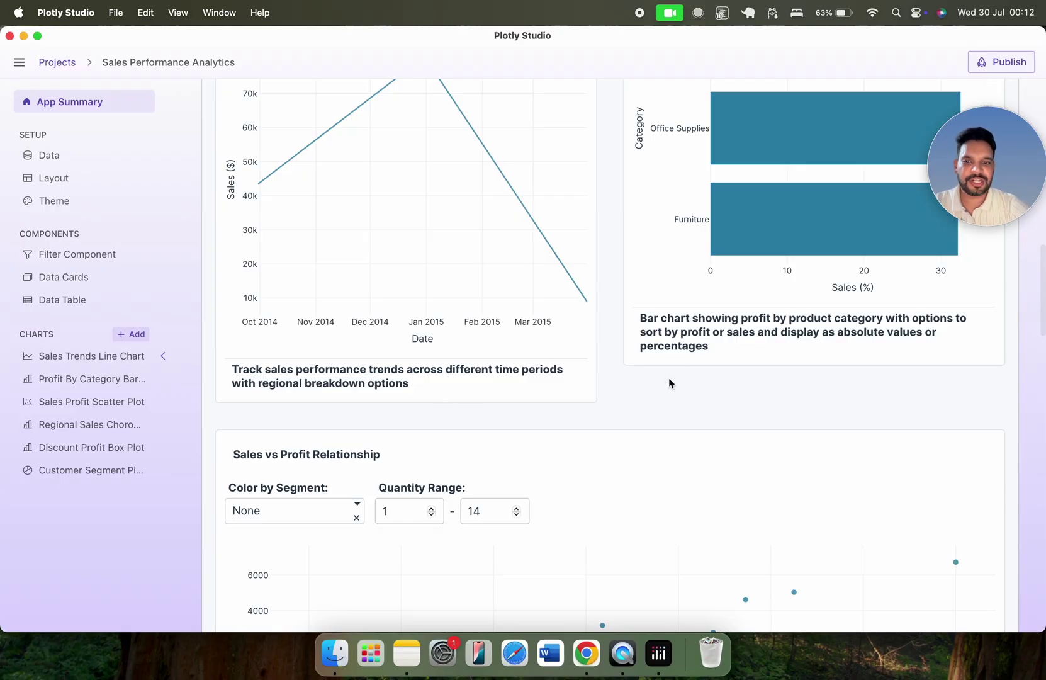
# Step: Filter the sales vs profit scatter to the Corporate segment and enable per capita map values
pyautogui.scroll(-2, 668, 381)
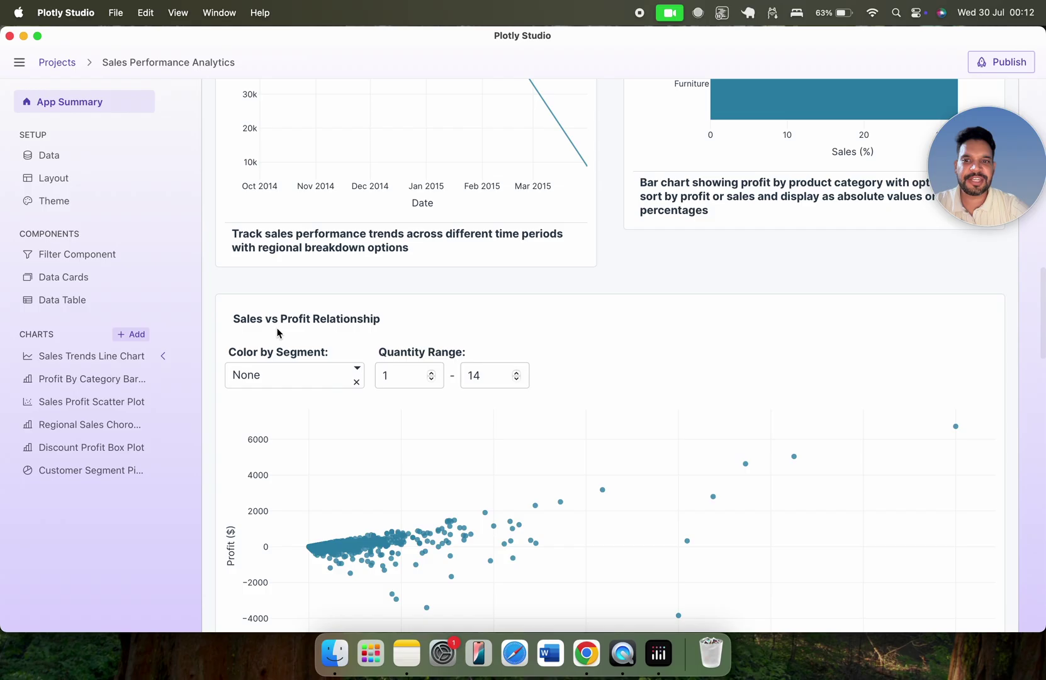
pyautogui.scroll(-2, 350, 330)
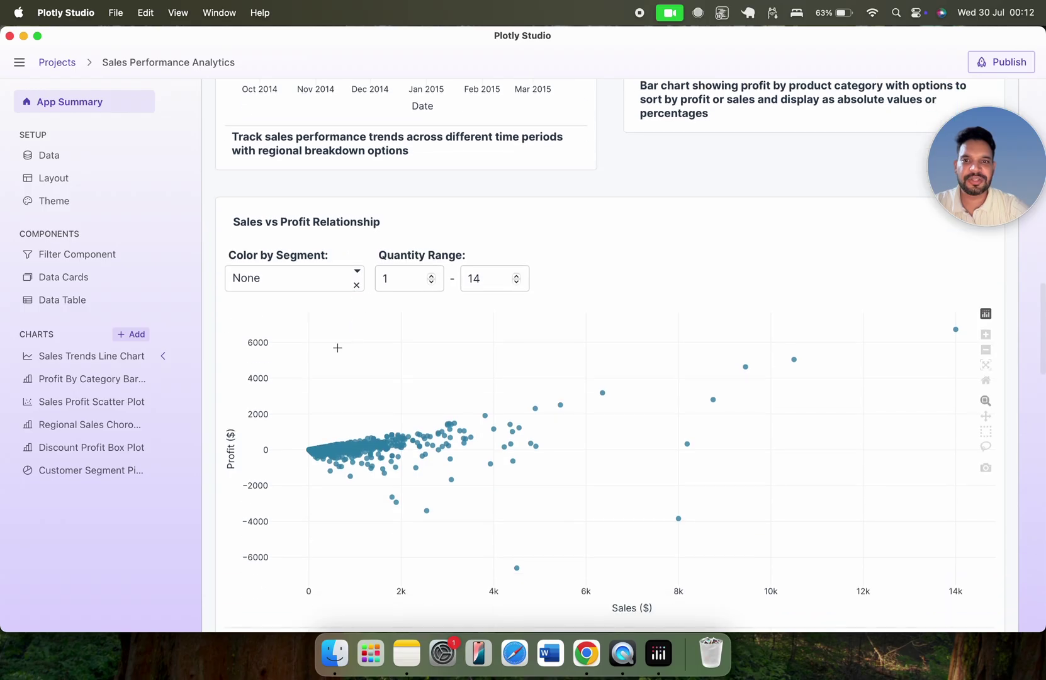
pyautogui.click(321, 287)
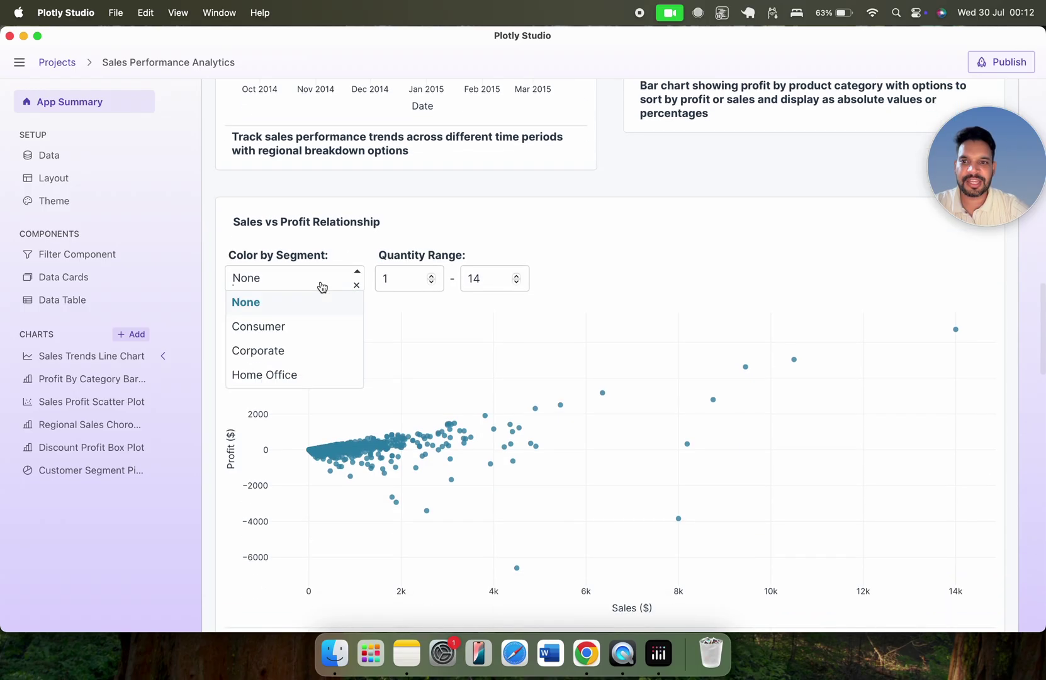
pyautogui.click(280, 331)
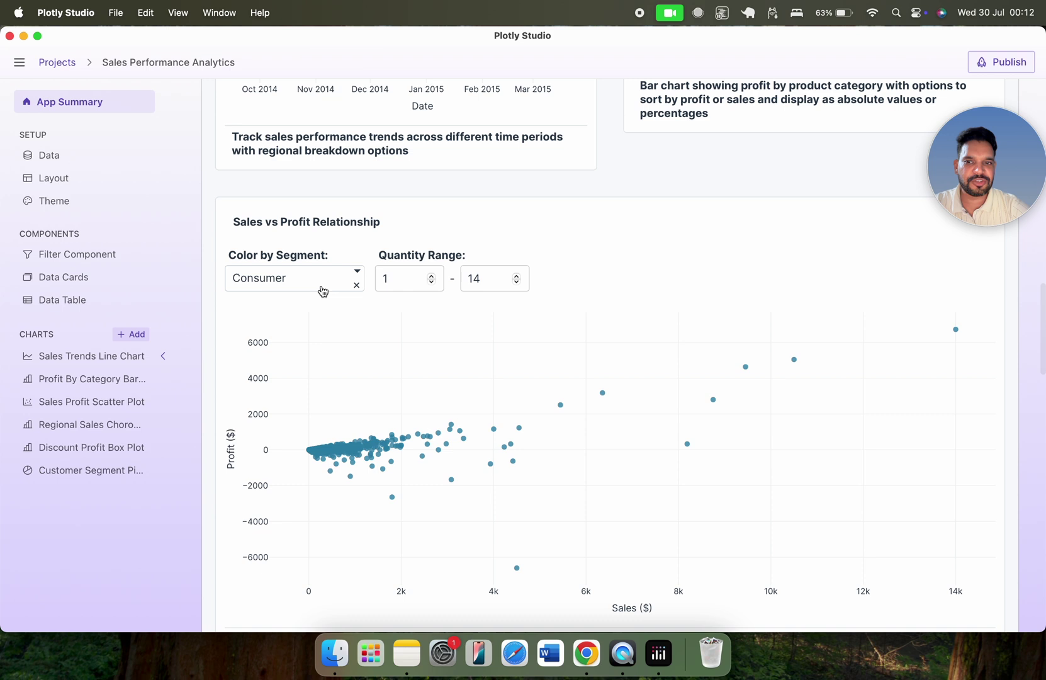
pyautogui.click(310, 288)
pyautogui.click(283, 350)
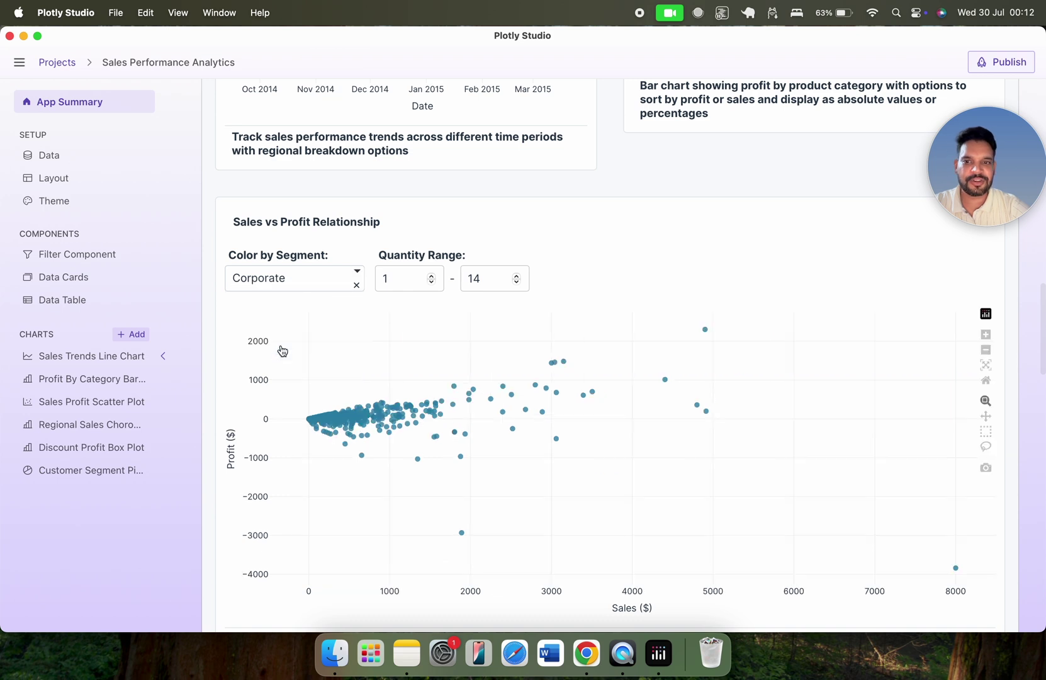
pyautogui.scroll(-10, 282, 350)
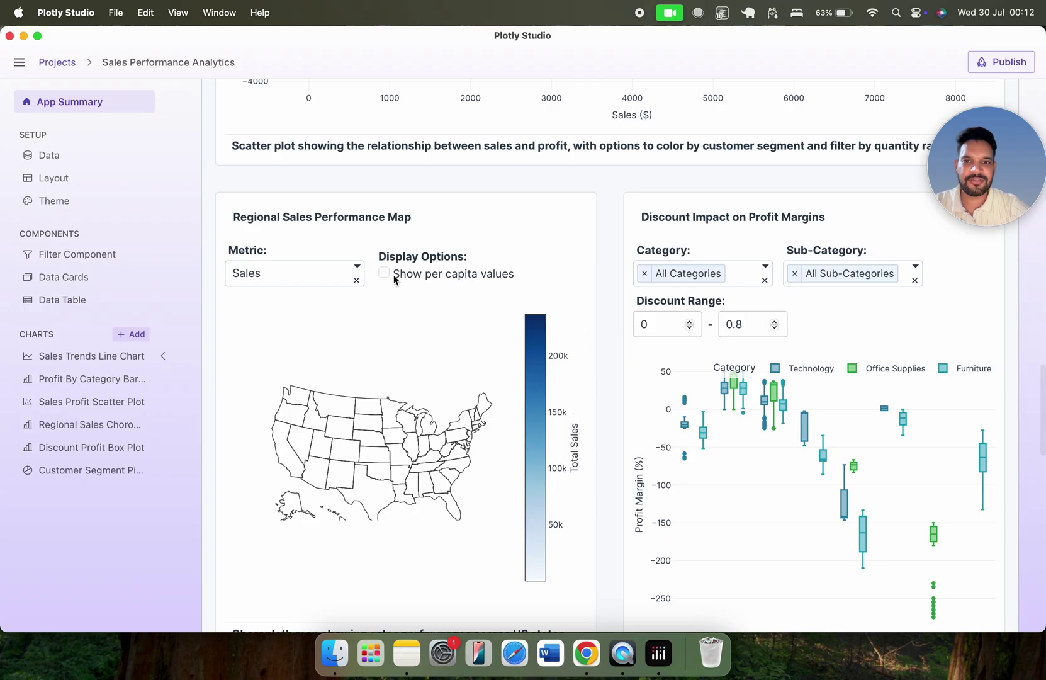
pyautogui.click(385, 275)
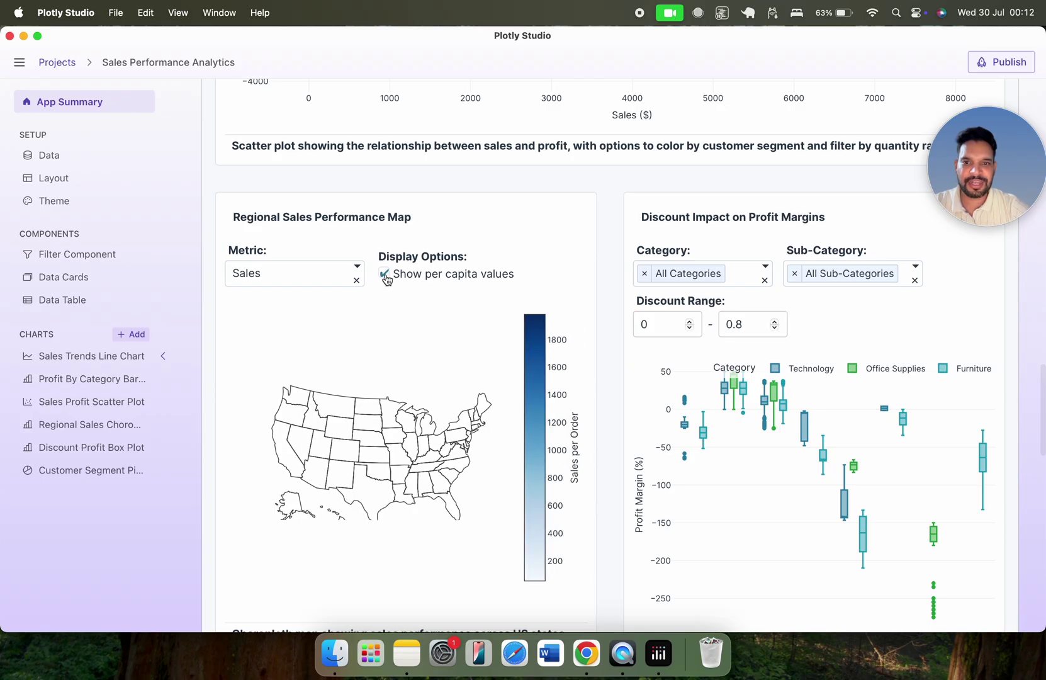
# Step: Set the regional map's metric to Quantity, shading states by per capita Quantity per Order
pyautogui.click(330, 283)
pyautogui.click(275, 322)
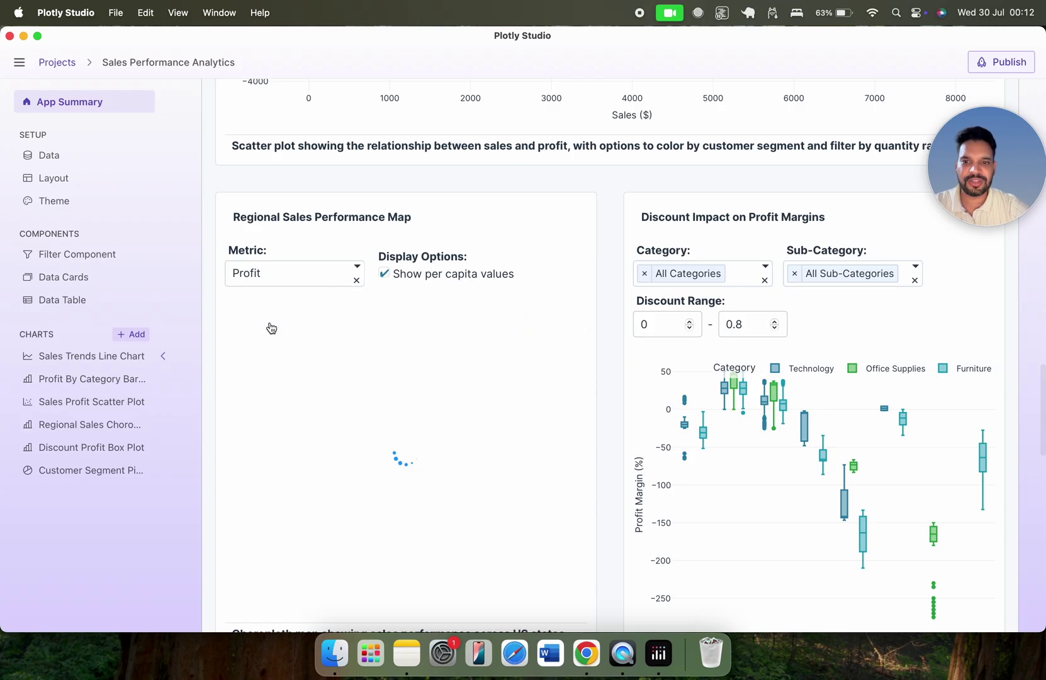
pyautogui.click(289, 283)
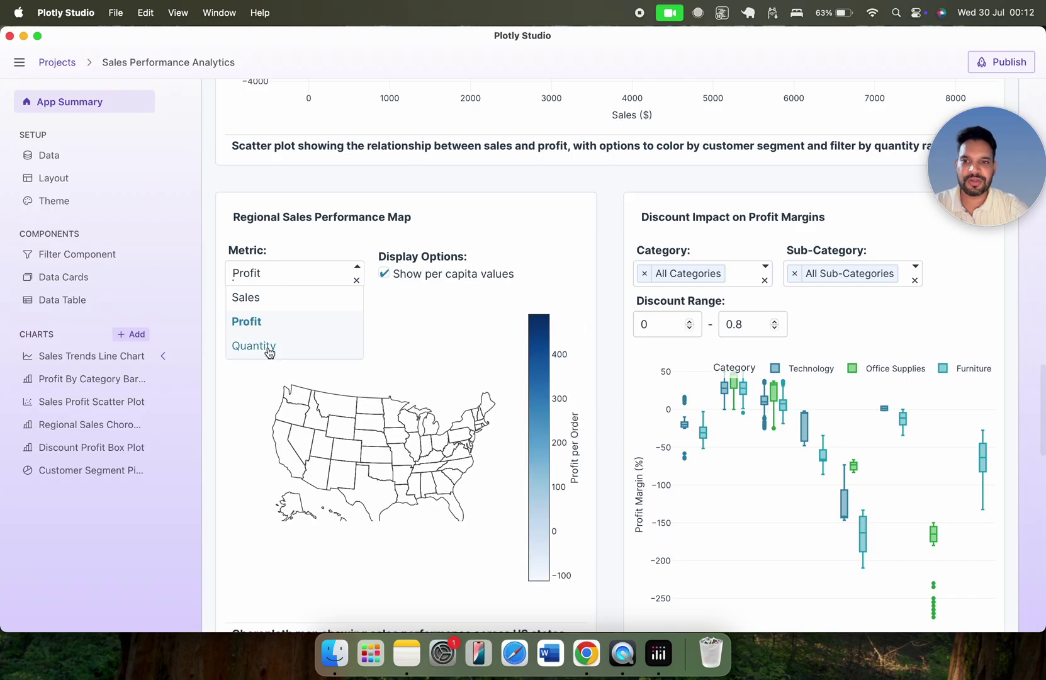
pyautogui.click(269, 350)
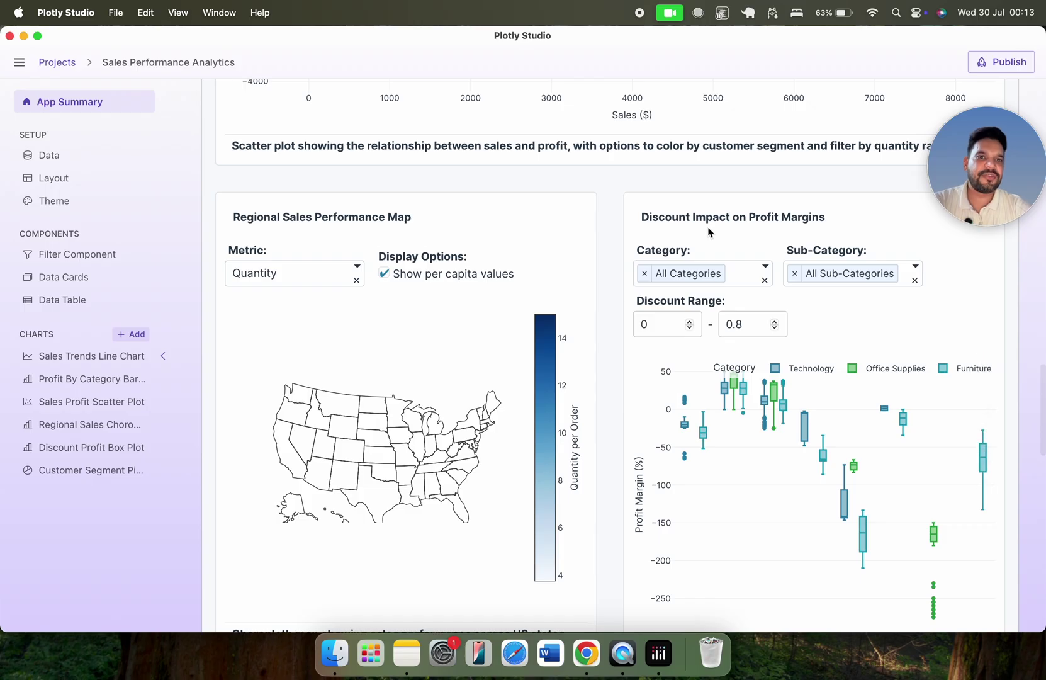
pyautogui.click(766, 272)
pyautogui.scroll(-10, 733, 378)
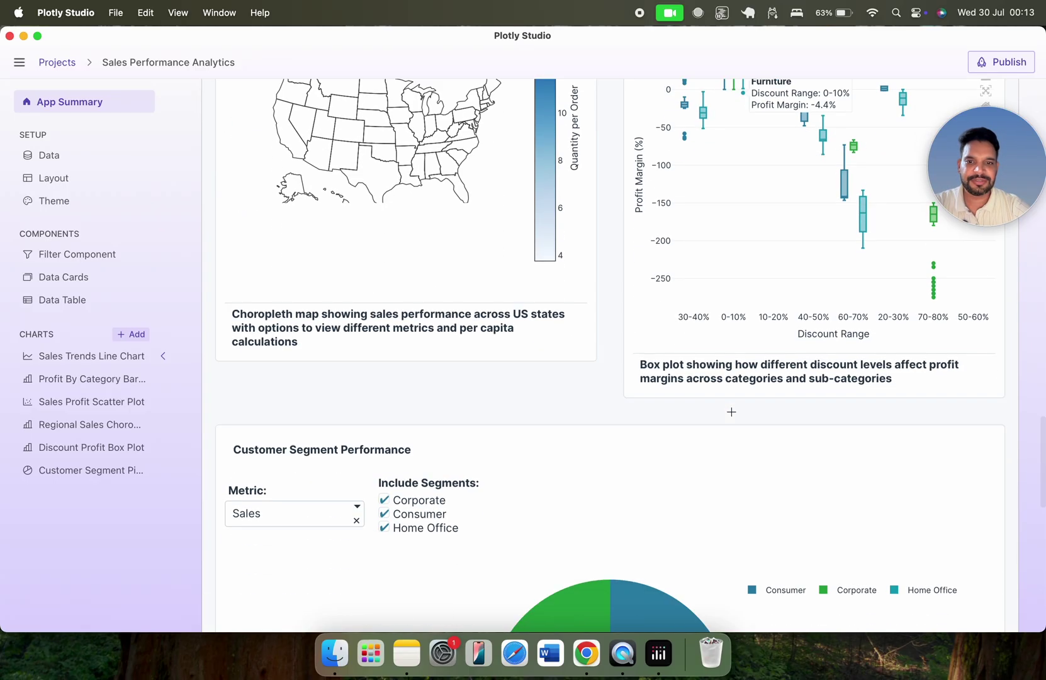
# Step: Switch the Customer Segment Performance pie chart's Metric to Profit
pyautogui.scroll(-3, 684, 418)
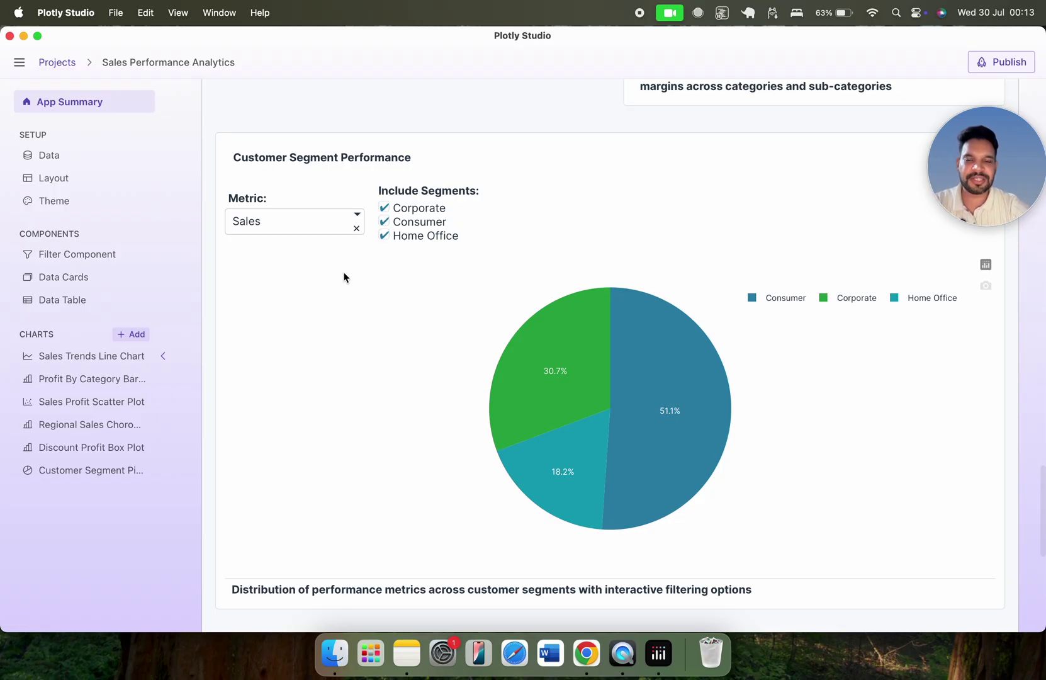
pyautogui.click(356, 218)
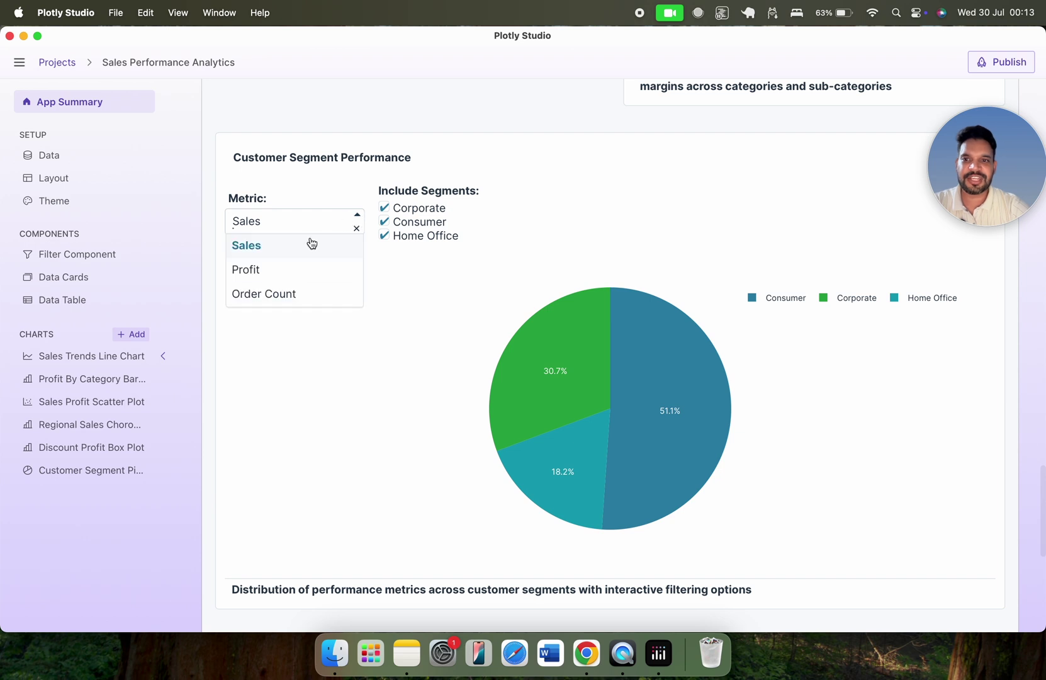
pyautogui.click(272, 271)
pyautogui.scroll(-5, 354, 295)
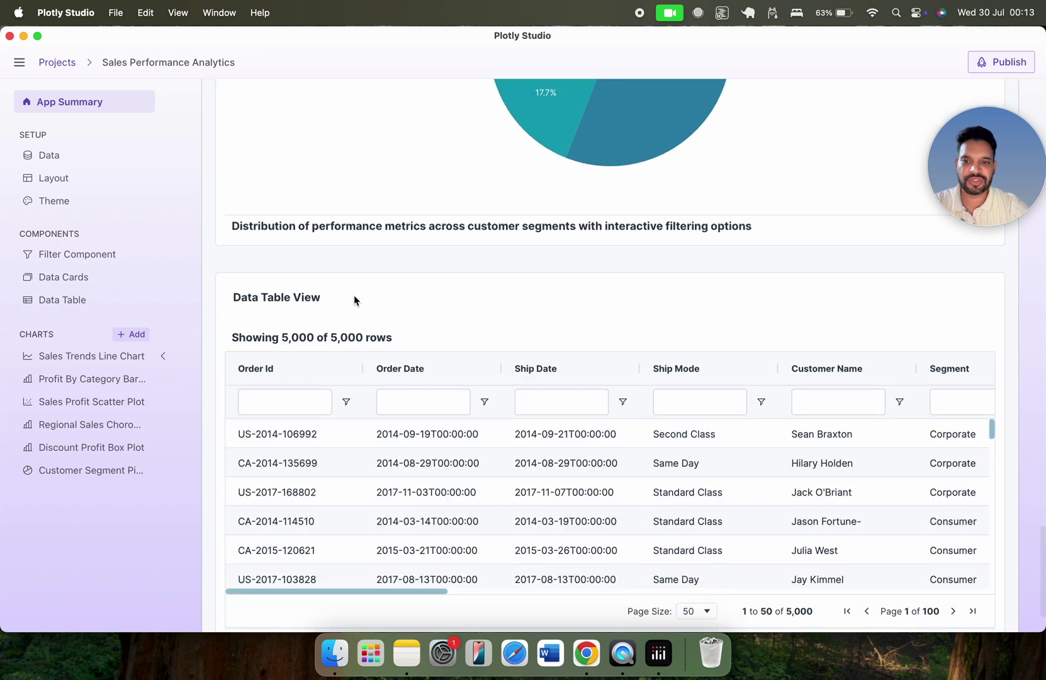
# Step: Filter the data table's Segment column to Consumer
pyautogui.scroll(-2, 513, 438)
pyautogui.scroll(2, 513, 437)
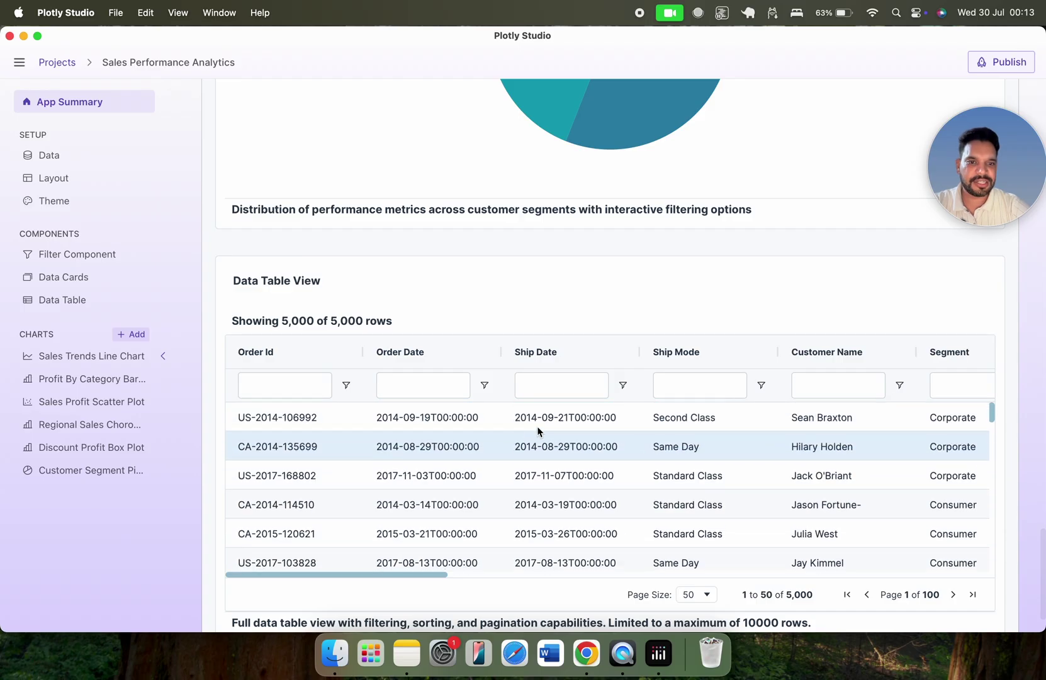
pyautogui.scroll(-2, 705, 315)
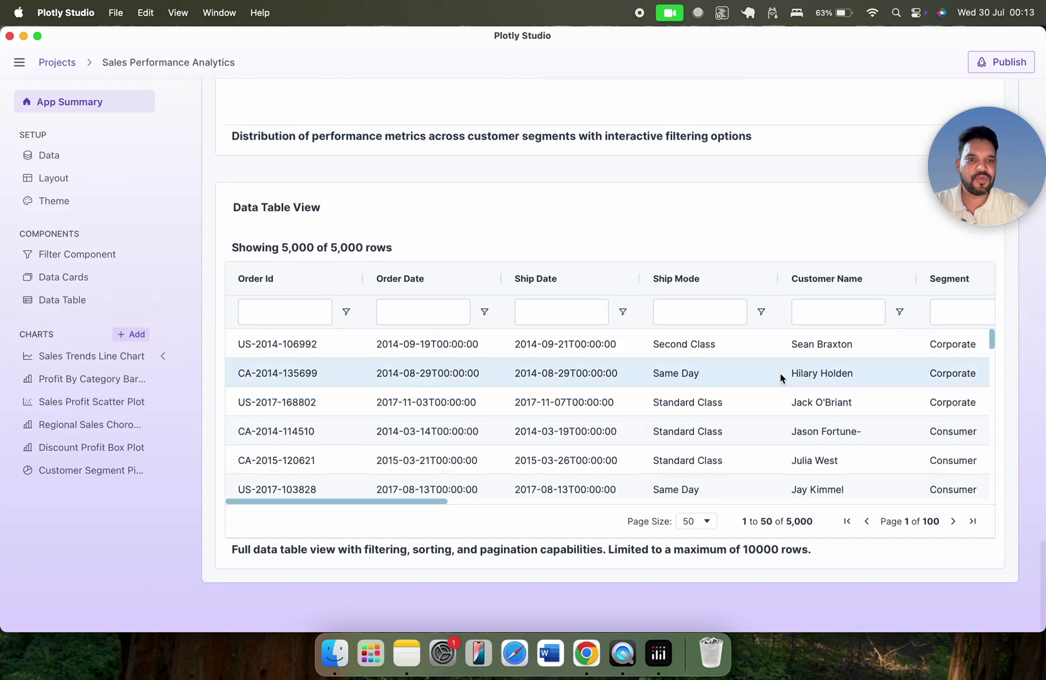
pyautogui.hscroll(3, 801, 370)
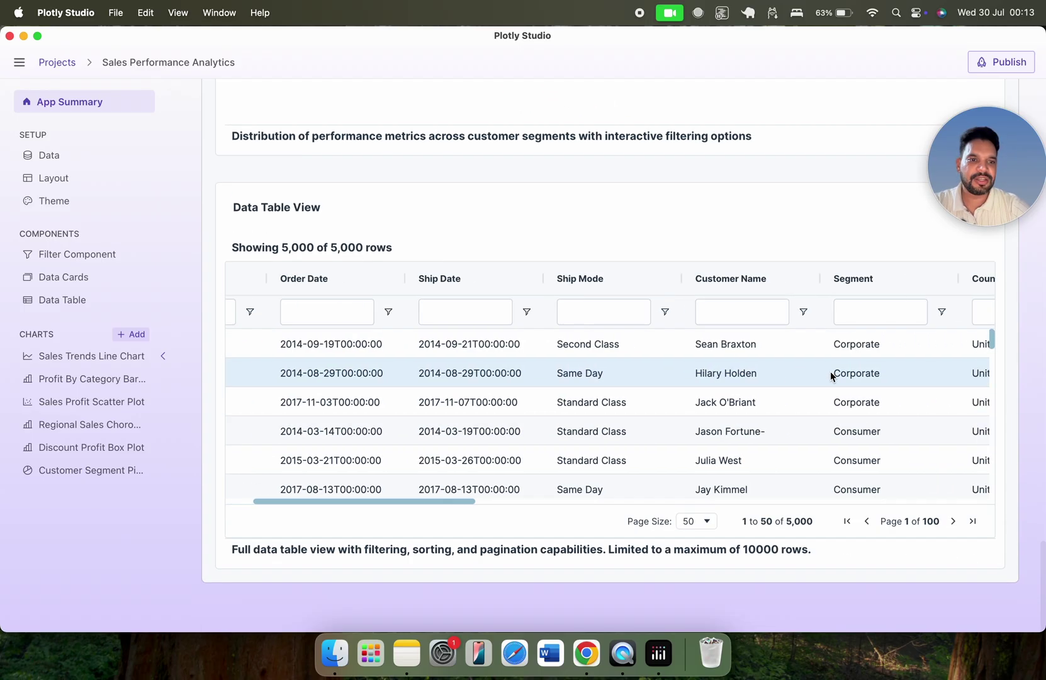
pyautogui.click(862, 312)
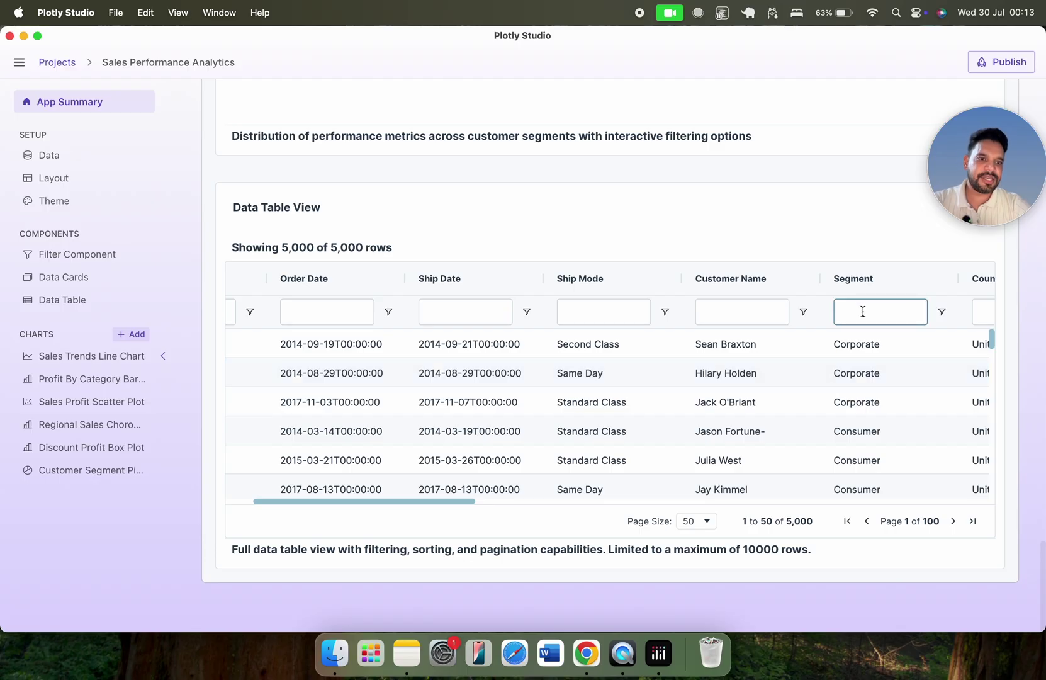
pyautogui.write('Consu')
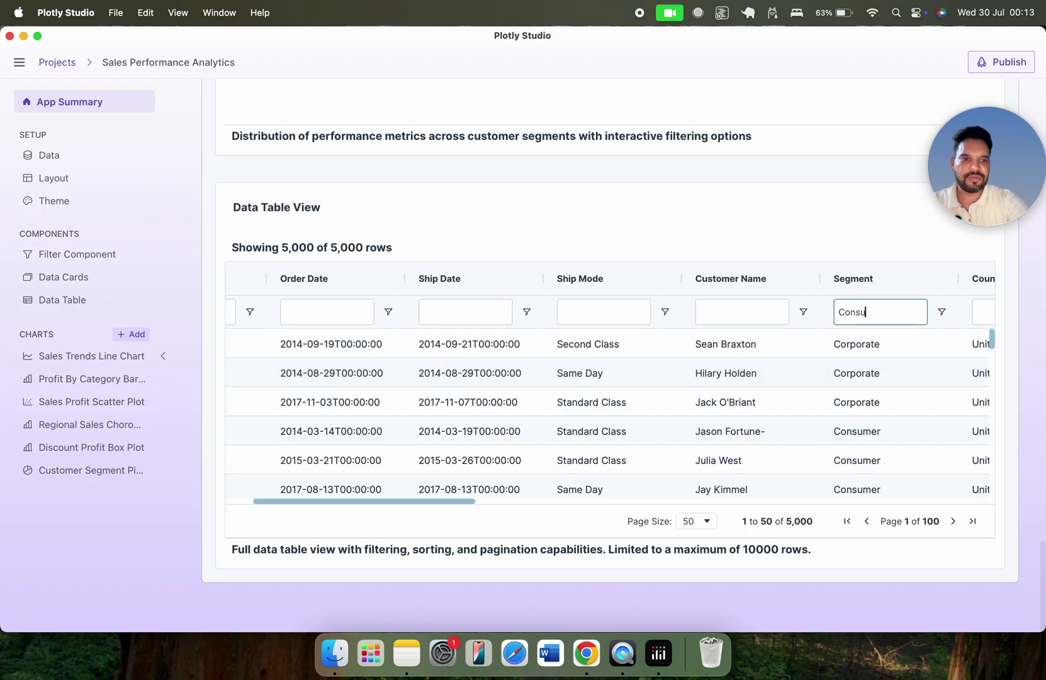
pyautogui.write('mer')
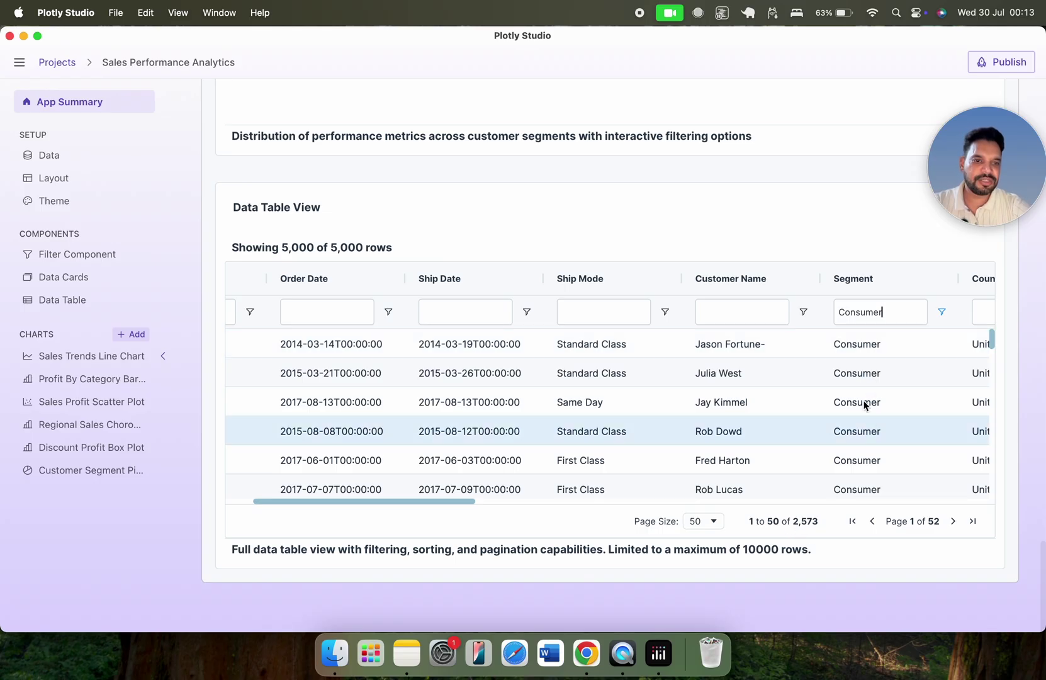
# Step: Go back to the top and open the Sales Trends Line Chart page
pyautogui.scroll(-5, 862, 408)
pyautogui.scroll(3, 861, 409)
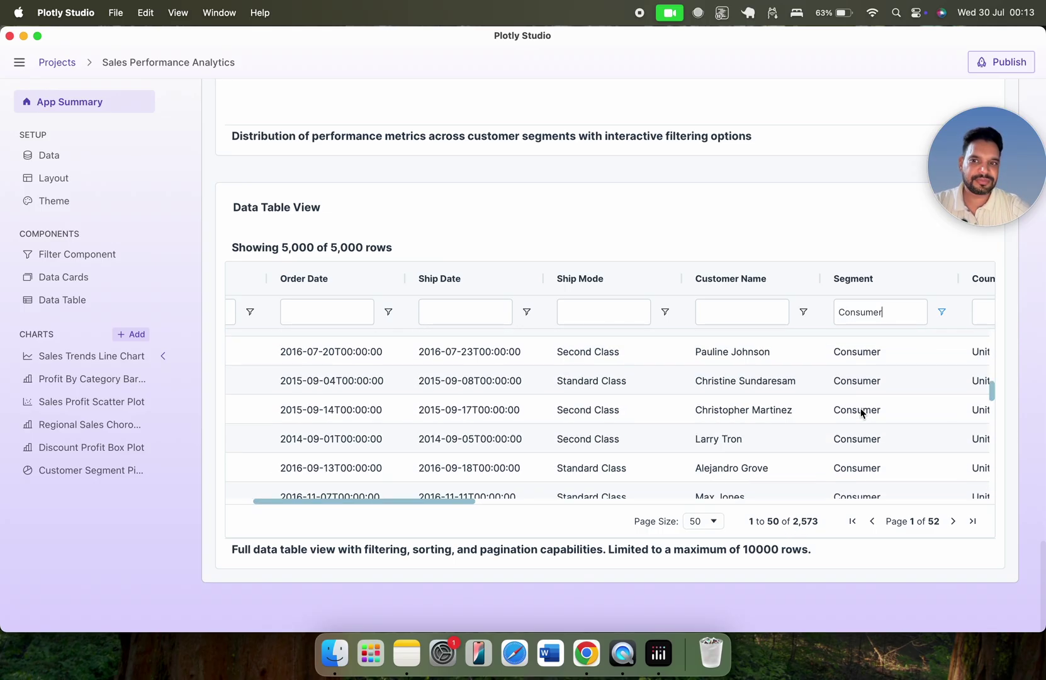
pyautogui.scroll(20, 860, 408)
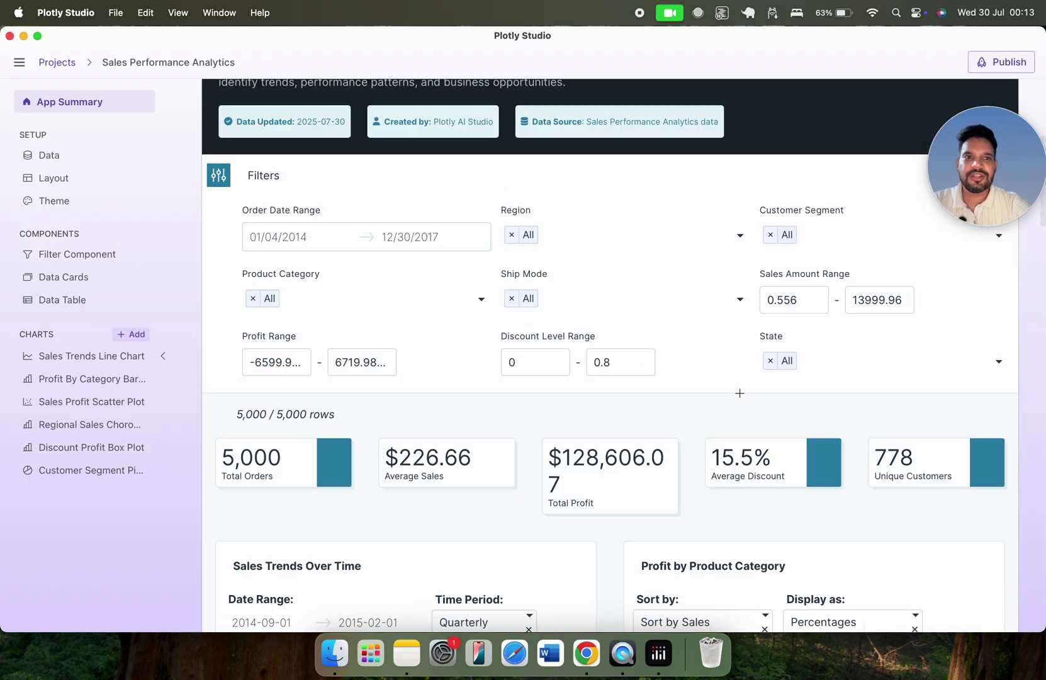
pyautogui.scroll(6, 740, 393)
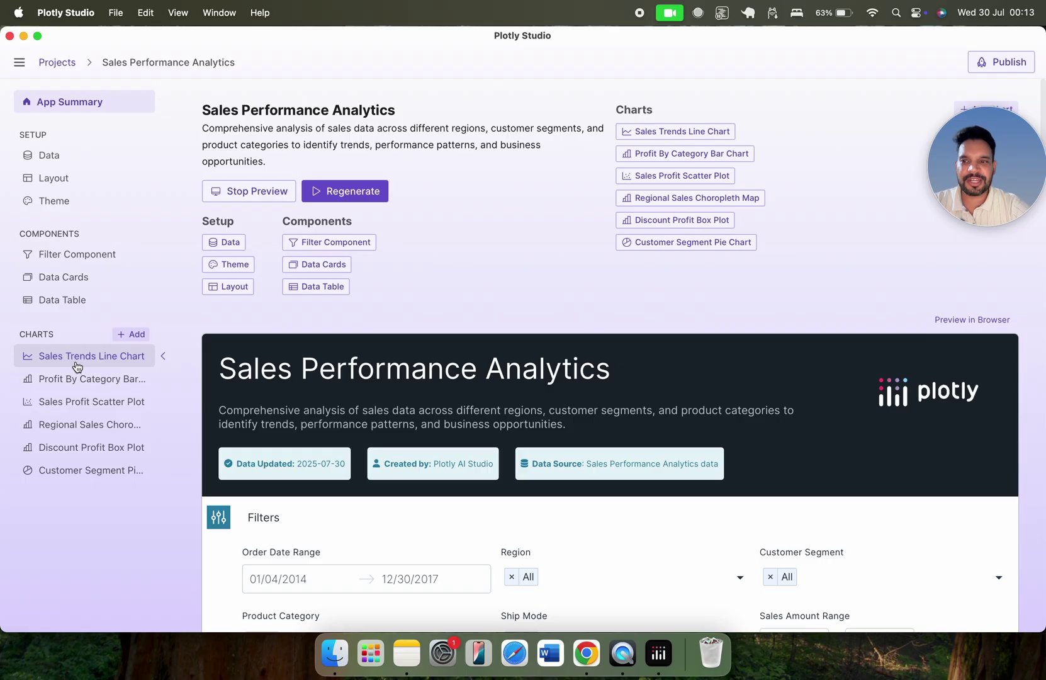
pyautogui.click(76, 364)
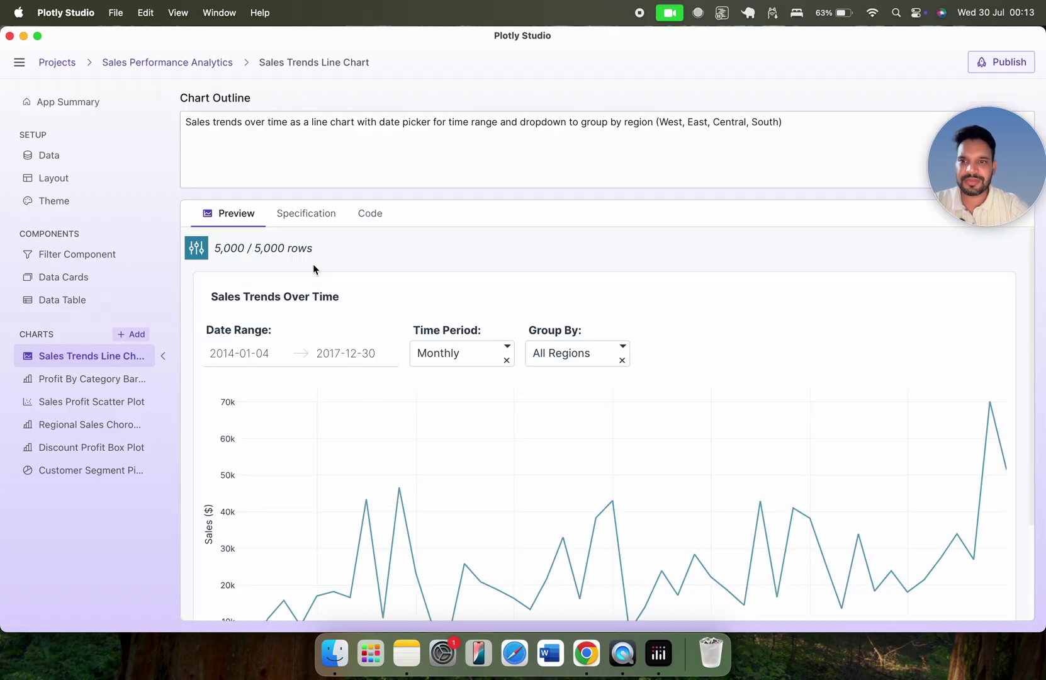
# Step: Read through the line chart's written specification
pyautogui.scroll(-3, 366, 388)
pyautogui.scroll(2, 366, 388)
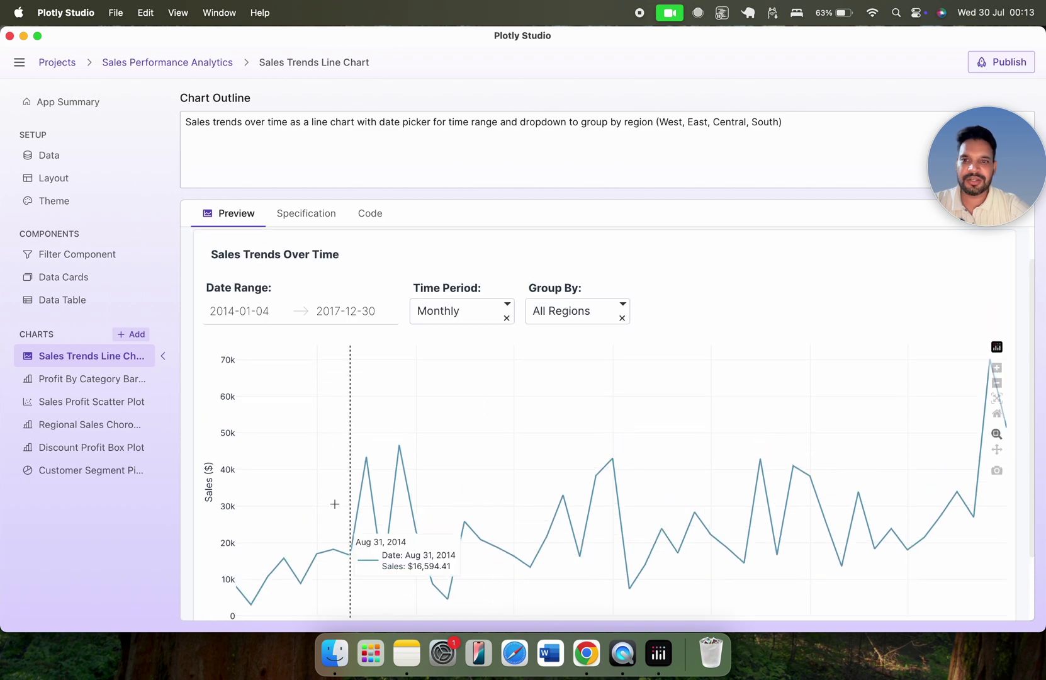
pyautogui.click(301, 215)
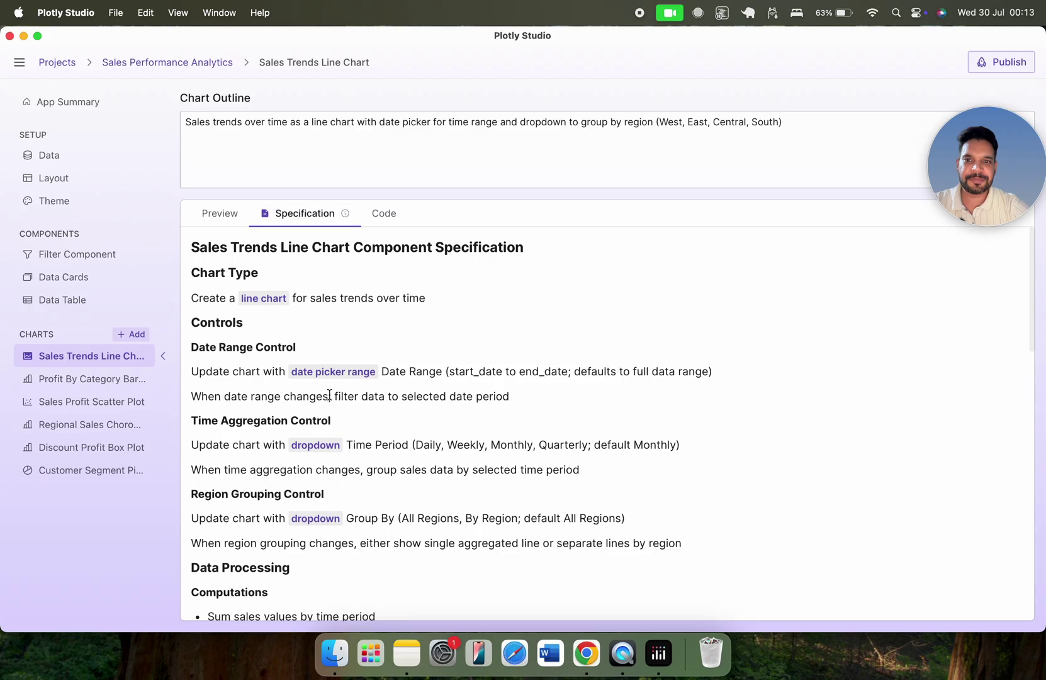
pyautogui.scroll(-5, 327, 393)
pyautogui.scroll(-3, 330, 394)
pyautogui.scroll(3, 330, 394)
pyautogui.scroll(-3, 330, 394)
pyautogui.scroll(-3, 330, 394)
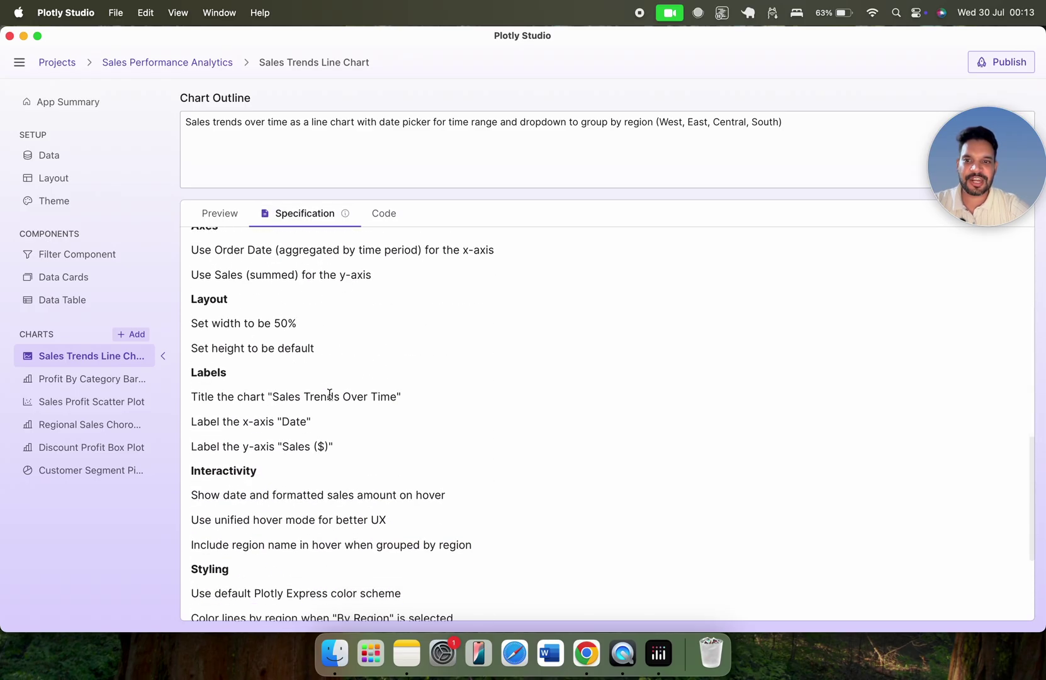
pyautogui.scroll(10, 330, 393)
# Step: Review the line chart's generated Python code, then return to its live preview
pyautogui.click(385, 214)
pyautogui.scroll(-10, 360, 365)
pyautogui.scroll(-8, 359, 376)
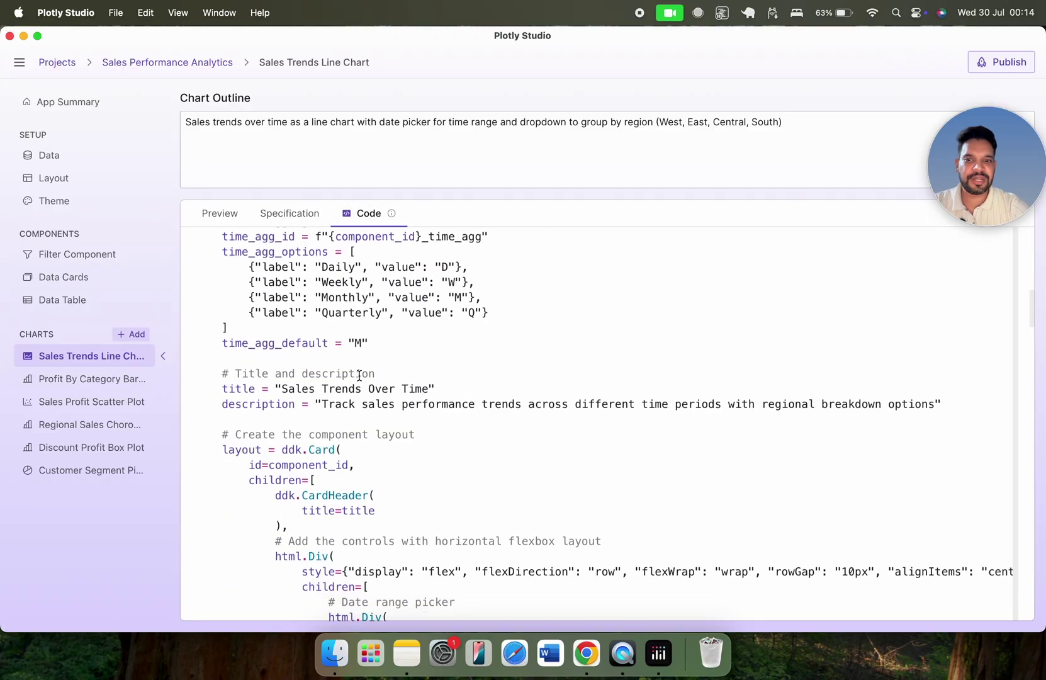
pyautogui.scroll(1, 352, 463)
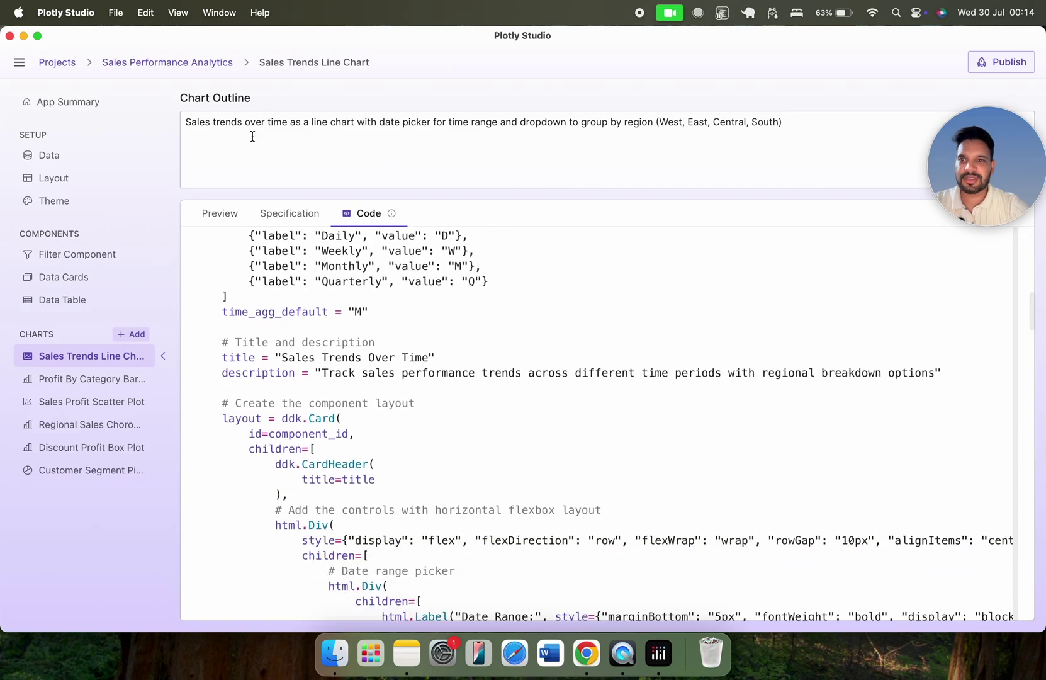
pyautogui.click(336, 152)
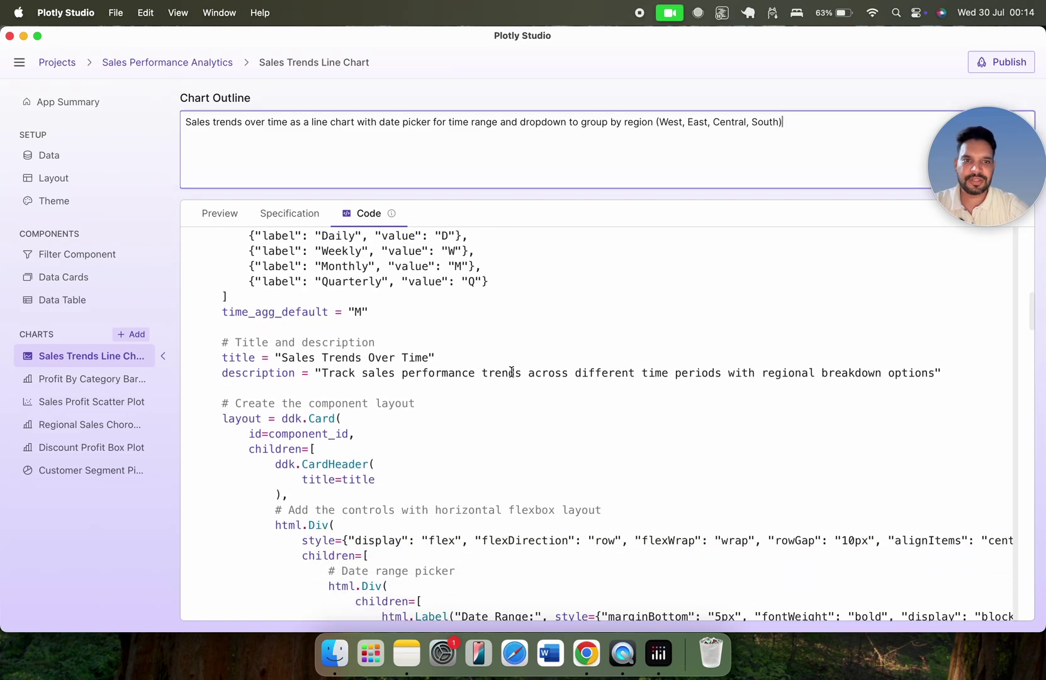
pyautogui.scroll(8, 512, 372)
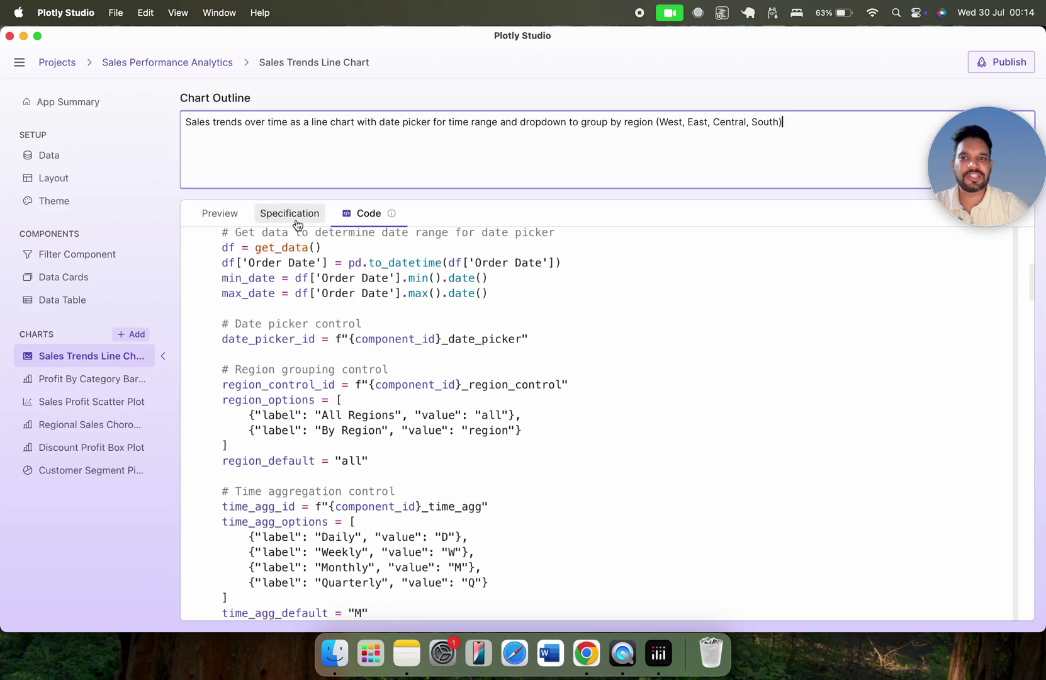
pyautogui.click(297, 221)
pyautogui.click(222, 215)
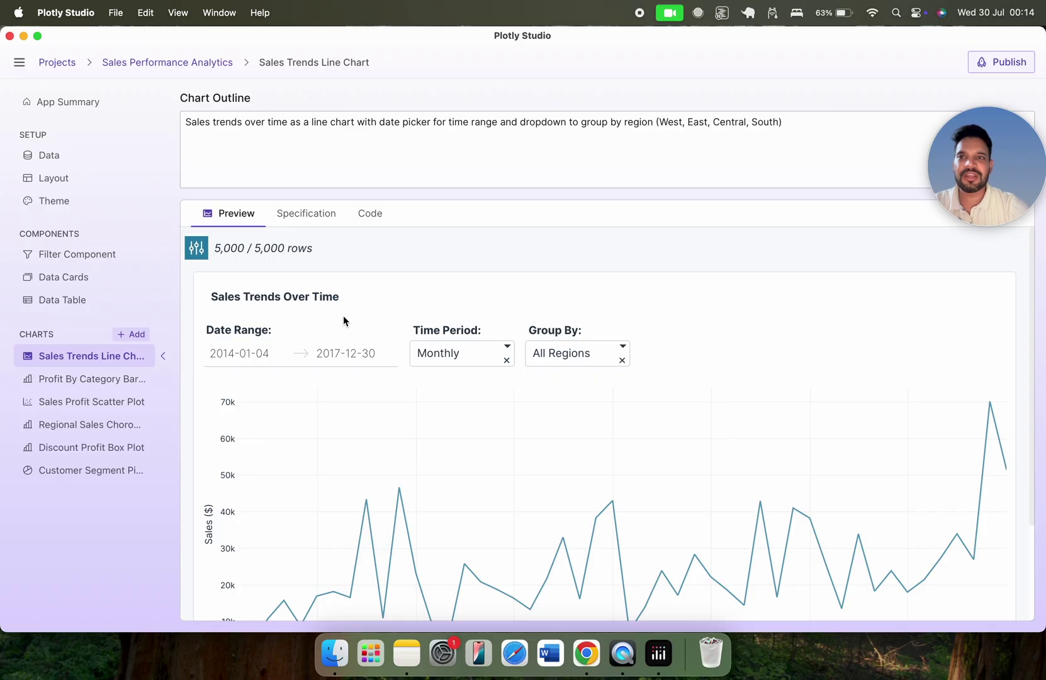
# Step: Visit the Profit By Category Bar Chart page, then the Sales Profit Scatter Plot page
pyautogui.scroll(-1, 343, 316)
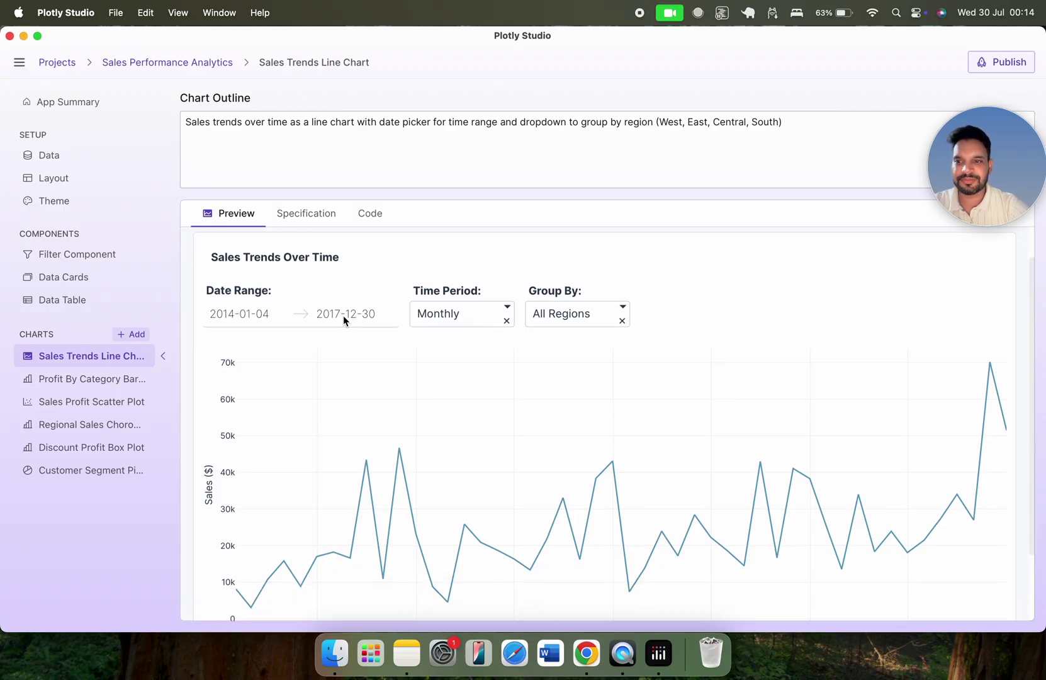
pyautogui.click(105, 391)
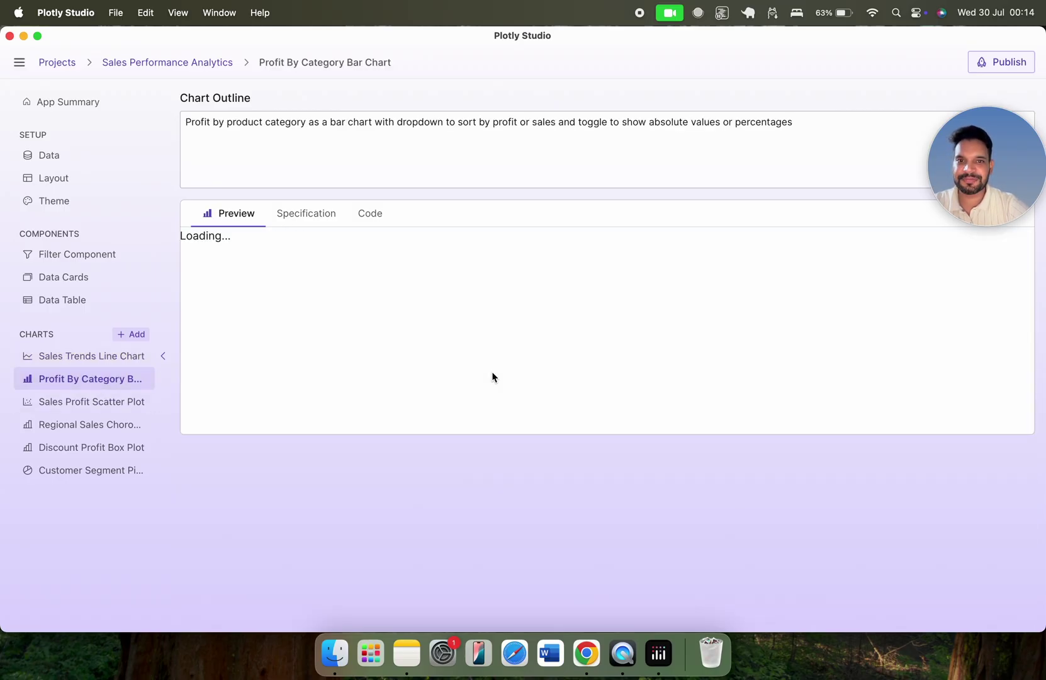
pyautogui.scroll(-3, 493, 376)
pyautogui.click(88, 401)
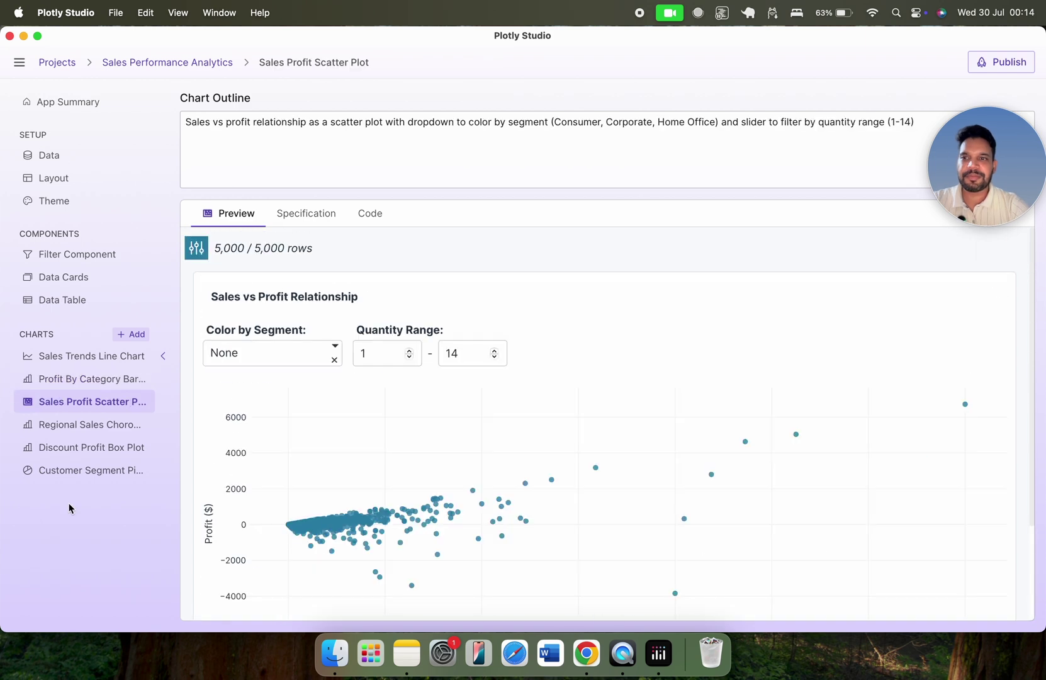
# Step: Add a chart with outline 'Generate Treemap based on Region, Category, Segment and Sales'
pyautogui.click(134, 337)
pyautogui.write('Gene')
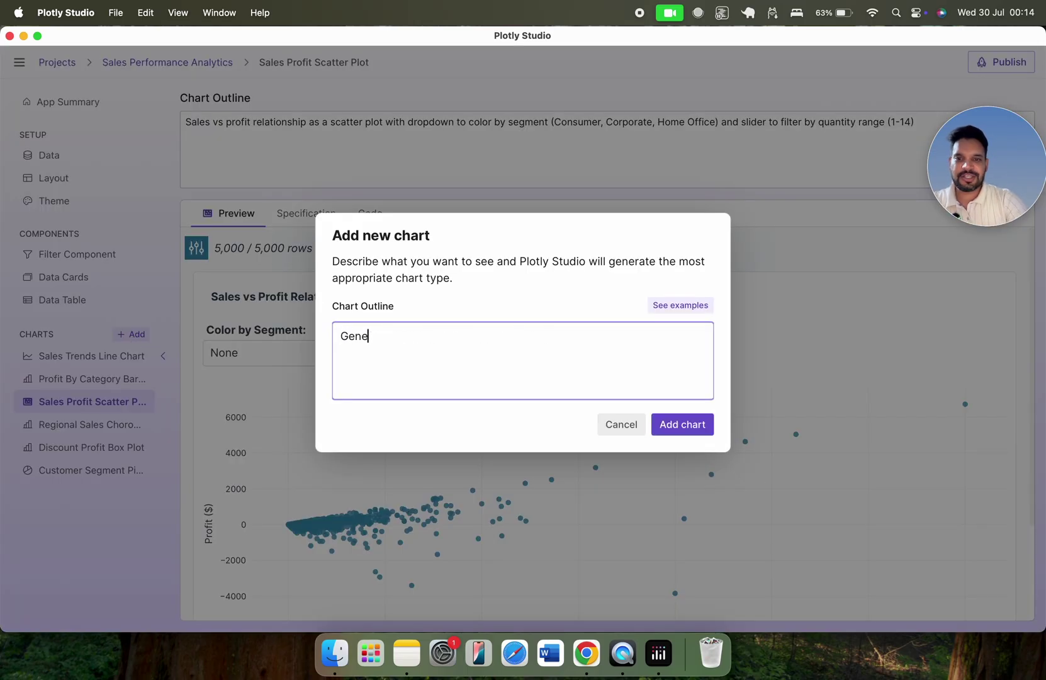
pyautogui.write('rate Tree')
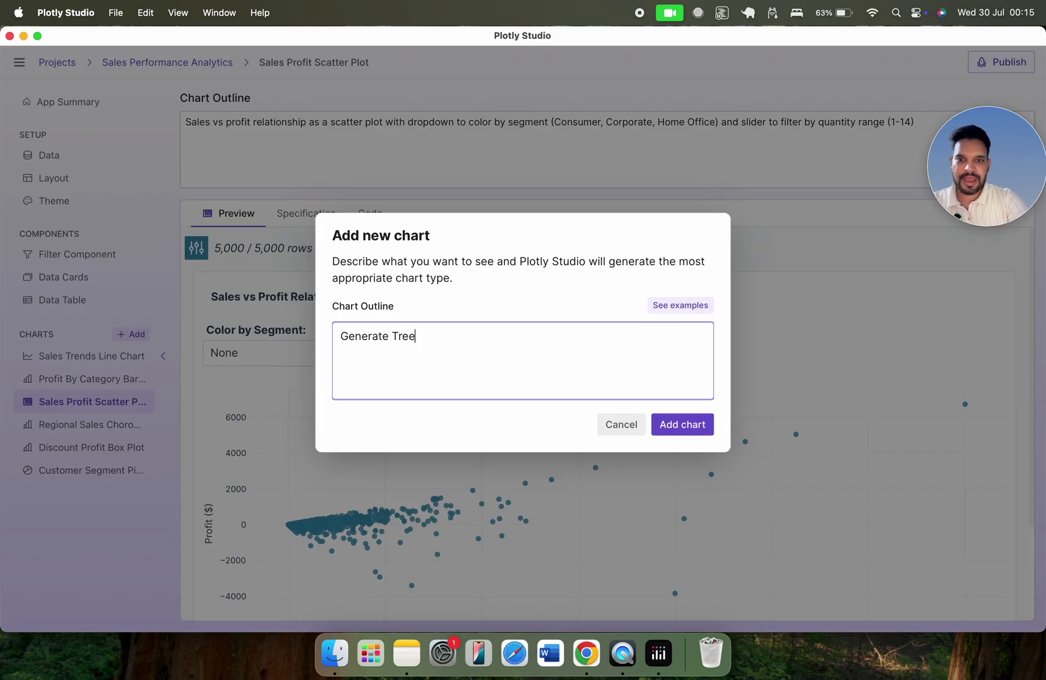
pyautogui.write('map based on Region, Category')
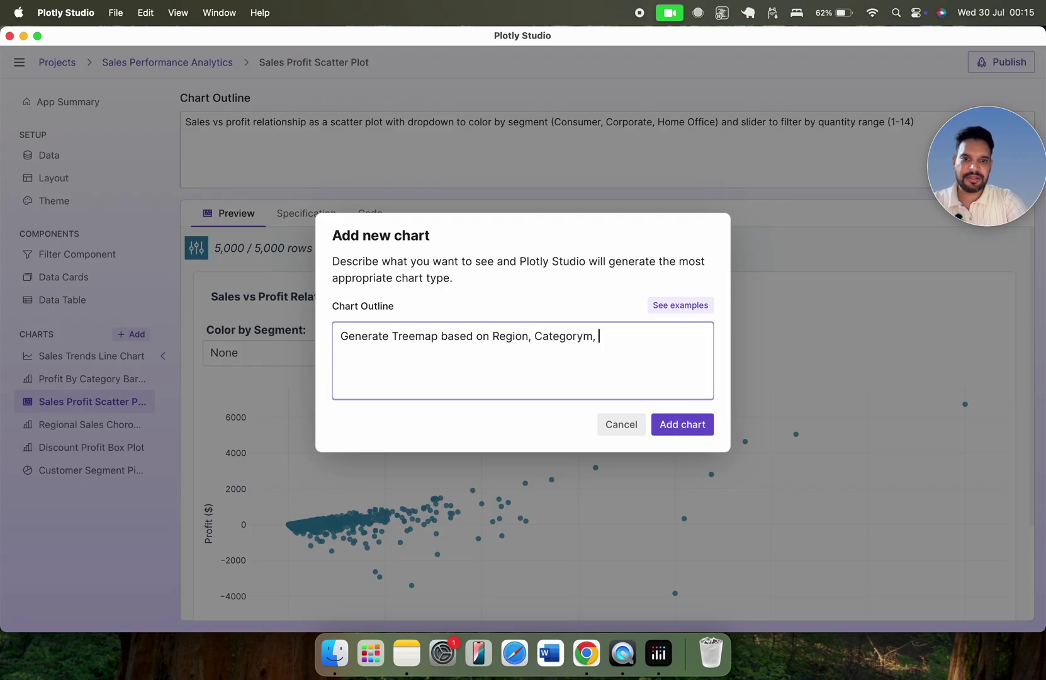
pyautogui.write(', Segment and Sales')
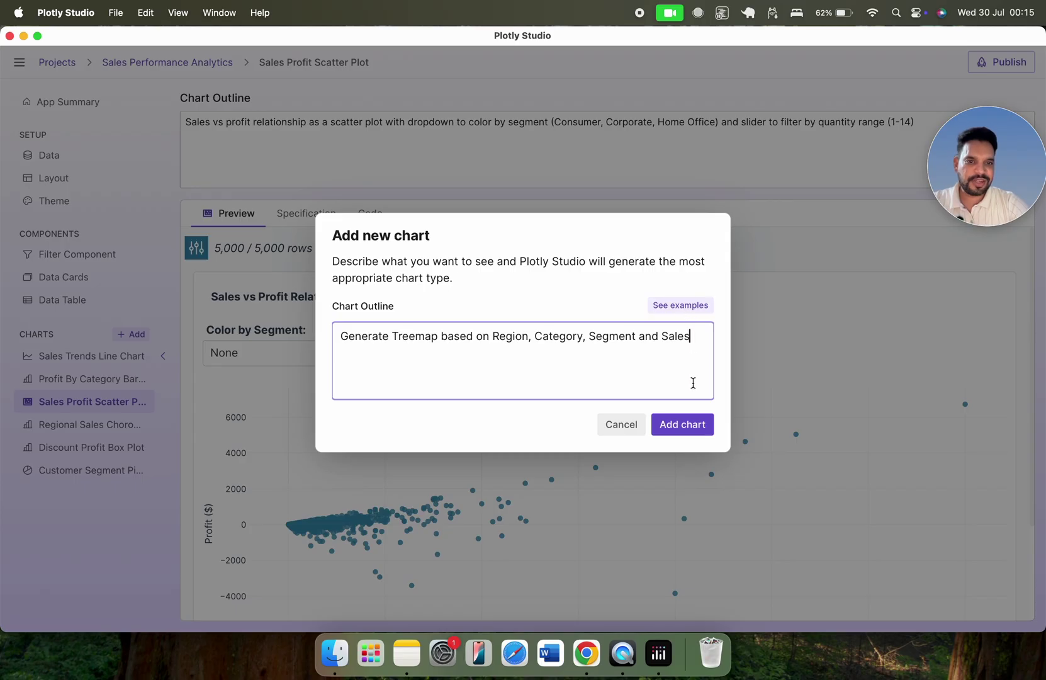
pyautogui.click(682, 425)
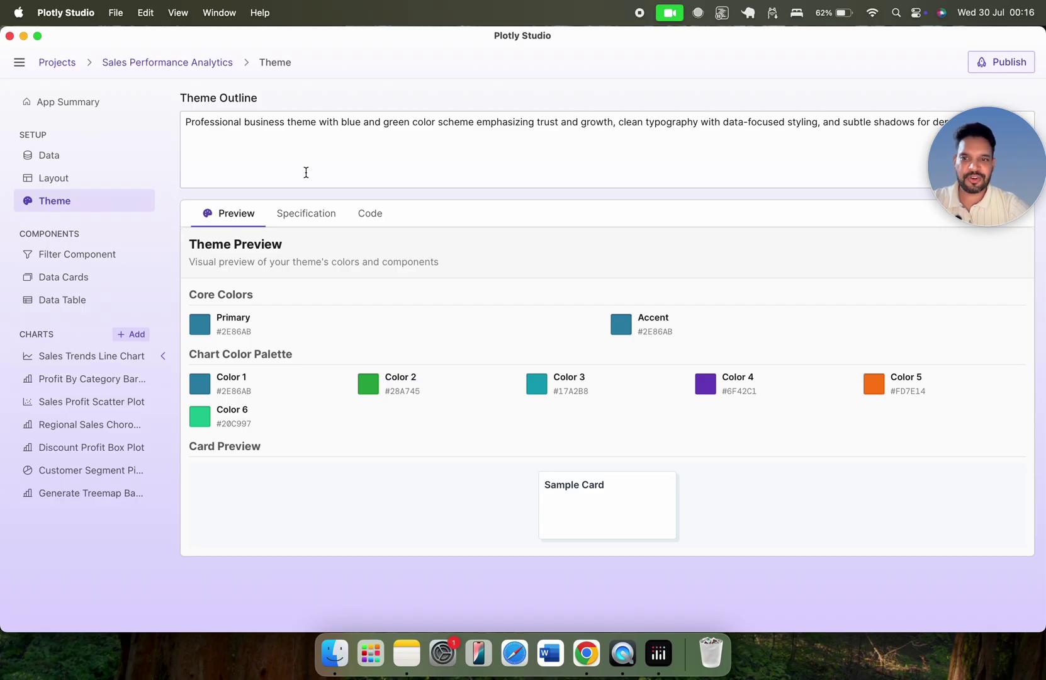
# Step: Open the newly generated treemap chart page
pyautogui.click(78, 502)
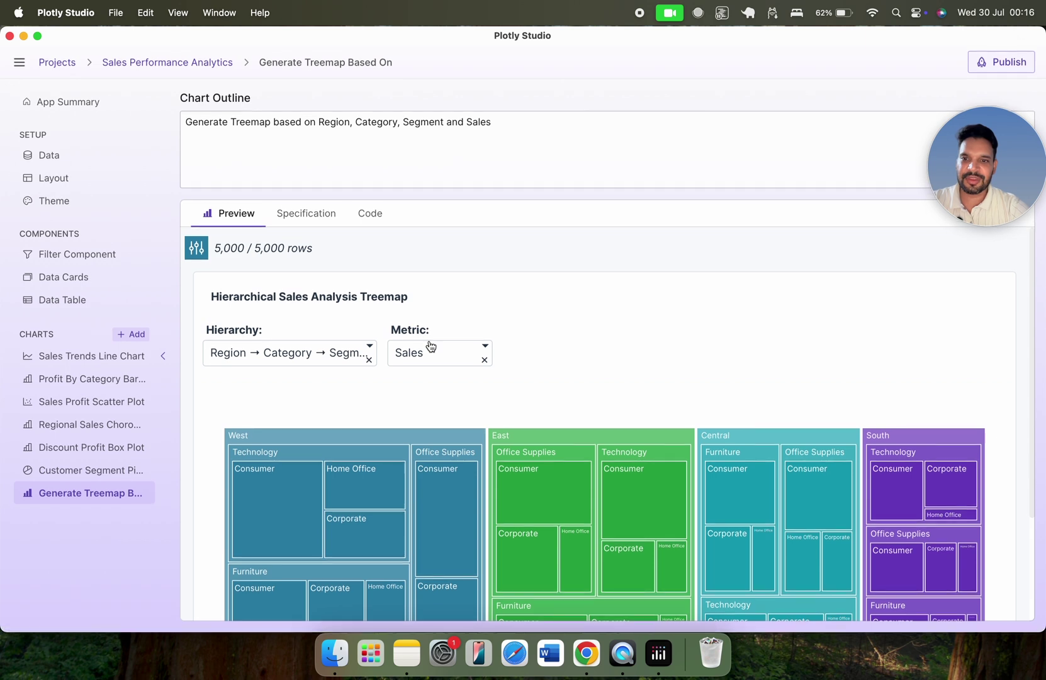
# Step: Drill the treemap into the West region and then its Technology block
pyautogui.scroll(-3, 431, 346)
pyautogui.moveTo(371, 302)
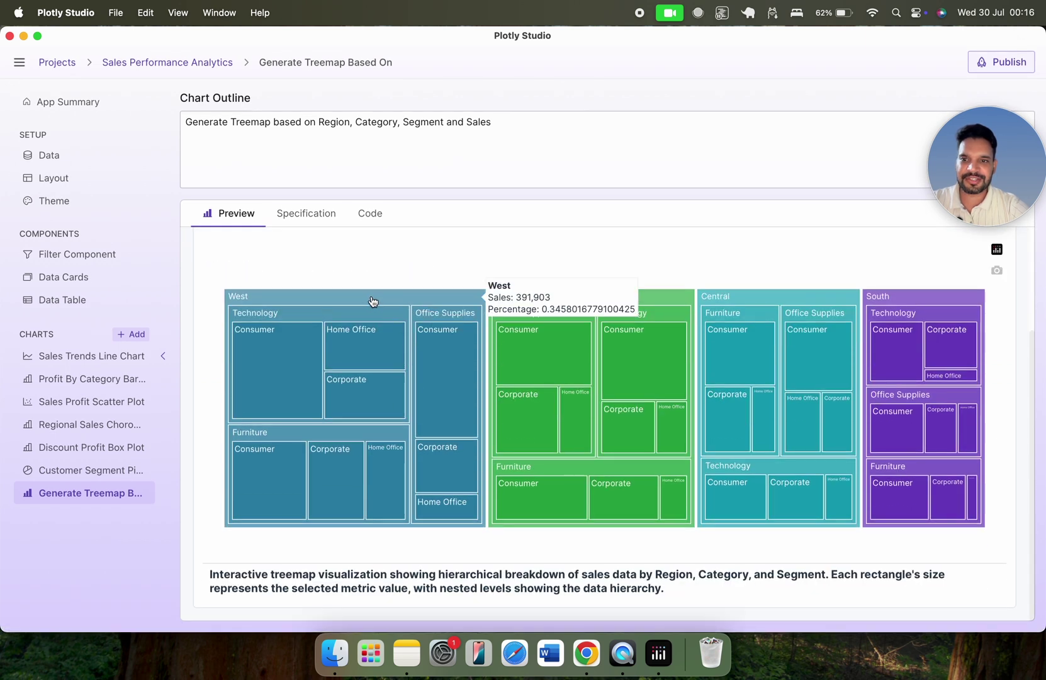
pyautogui.click(371, 300)
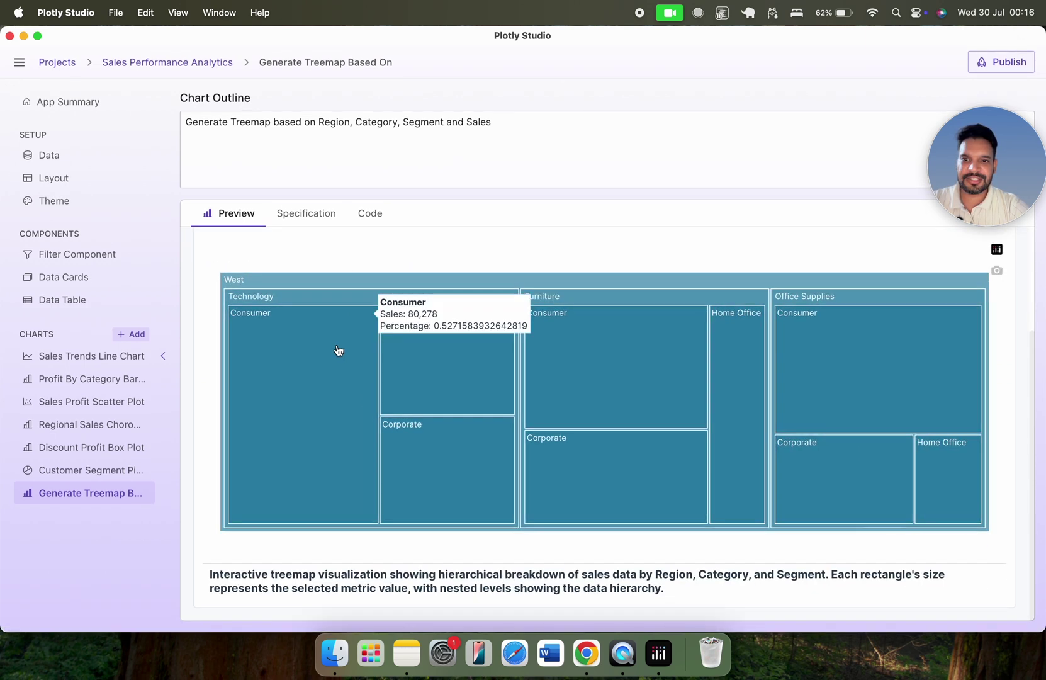
pyautogui.moveTo(429, 367)
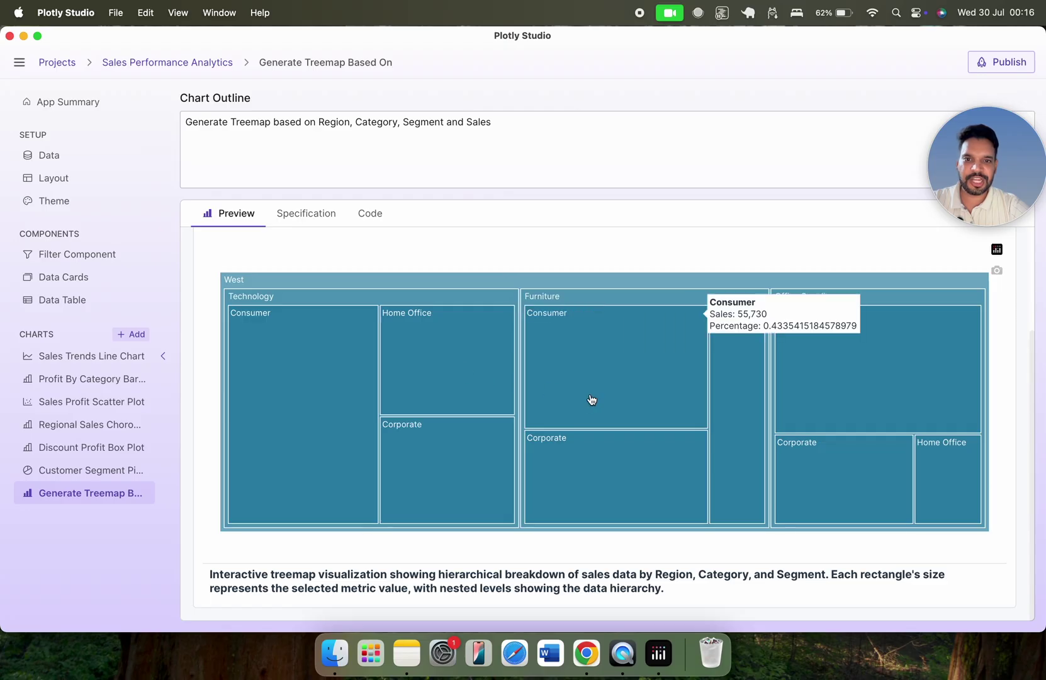
pyautogui.moveTo(669, 342)
pyautogui.moveTo(426, 302)
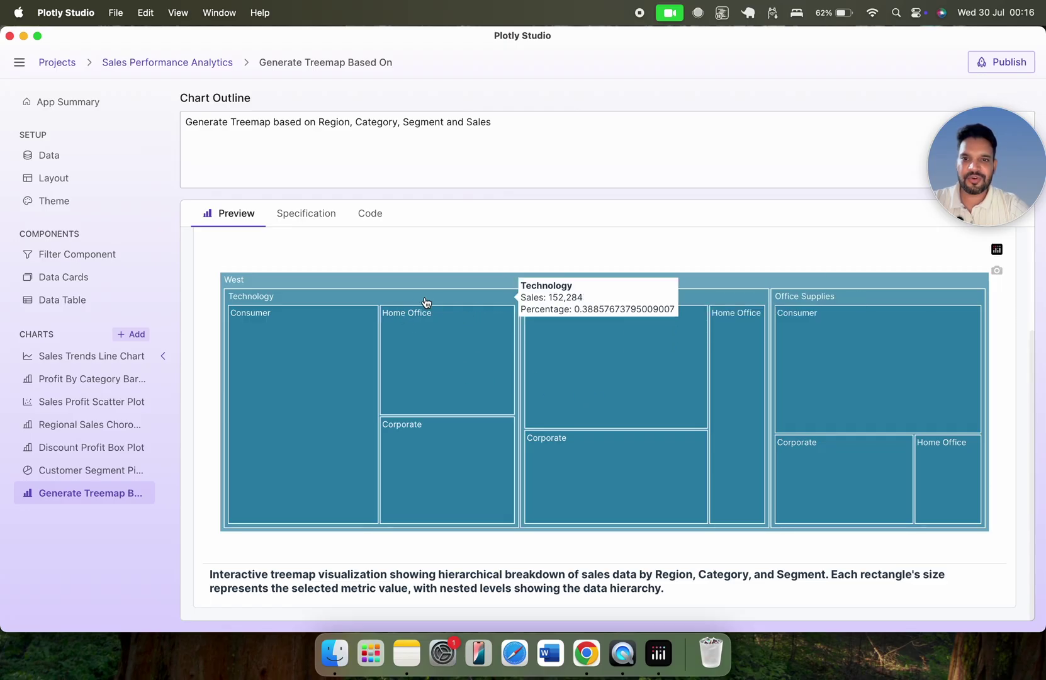
pyautogui.click(426, 302)
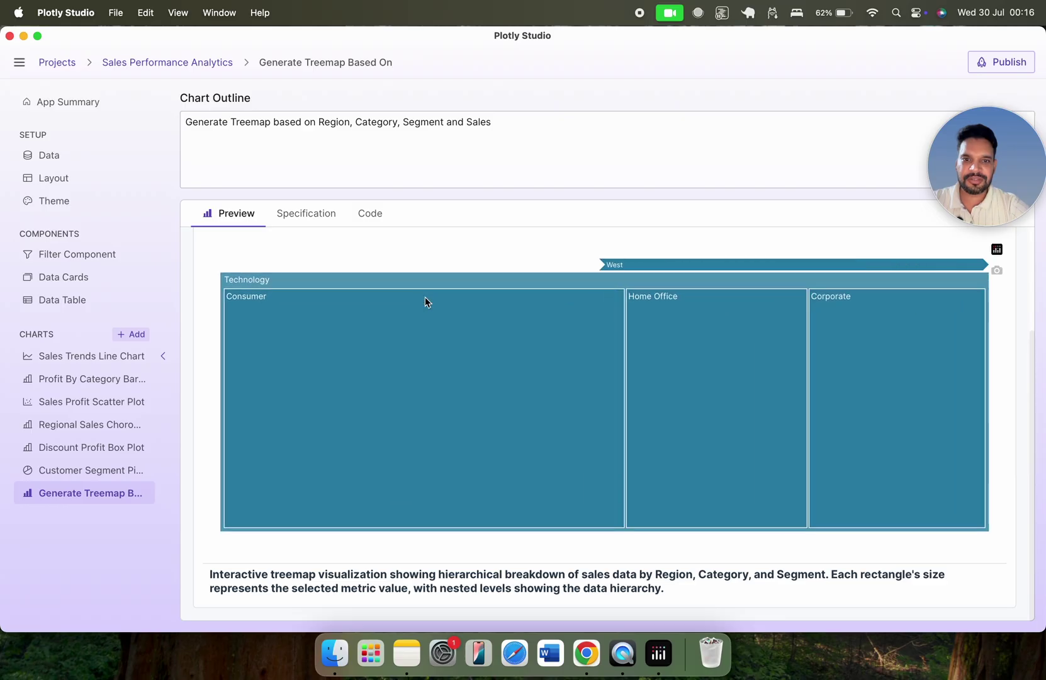
# Step: Zoom the treemap back out to all four regions and view its specification
pyautogui.click(462, 281)
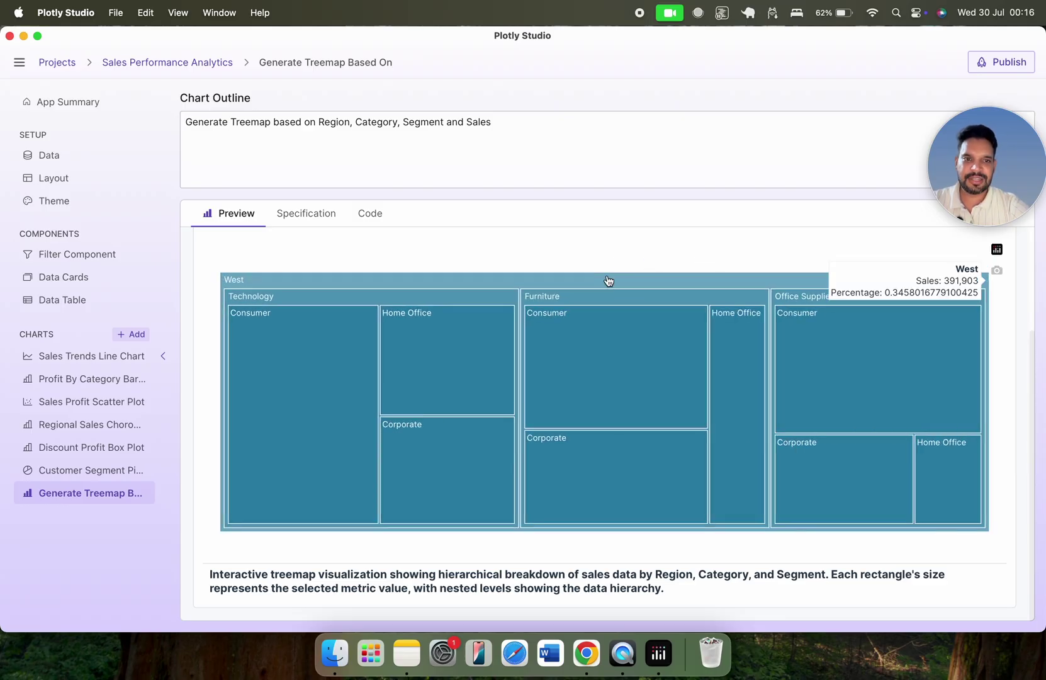
pyautogui.click(459, 280)
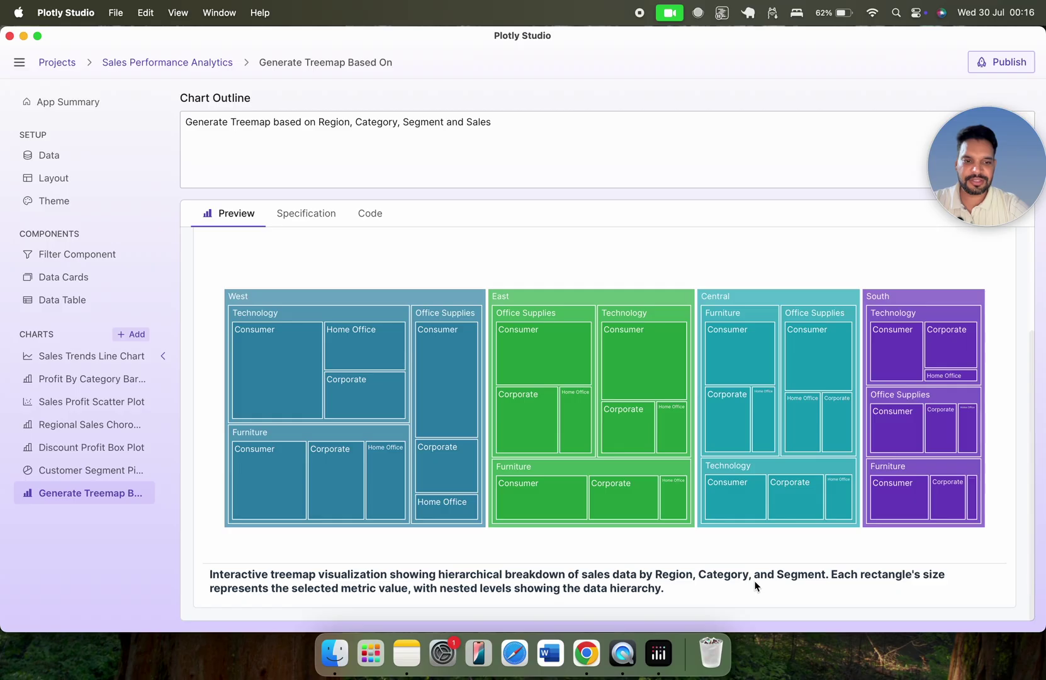
pyautogui.click(304, 213)
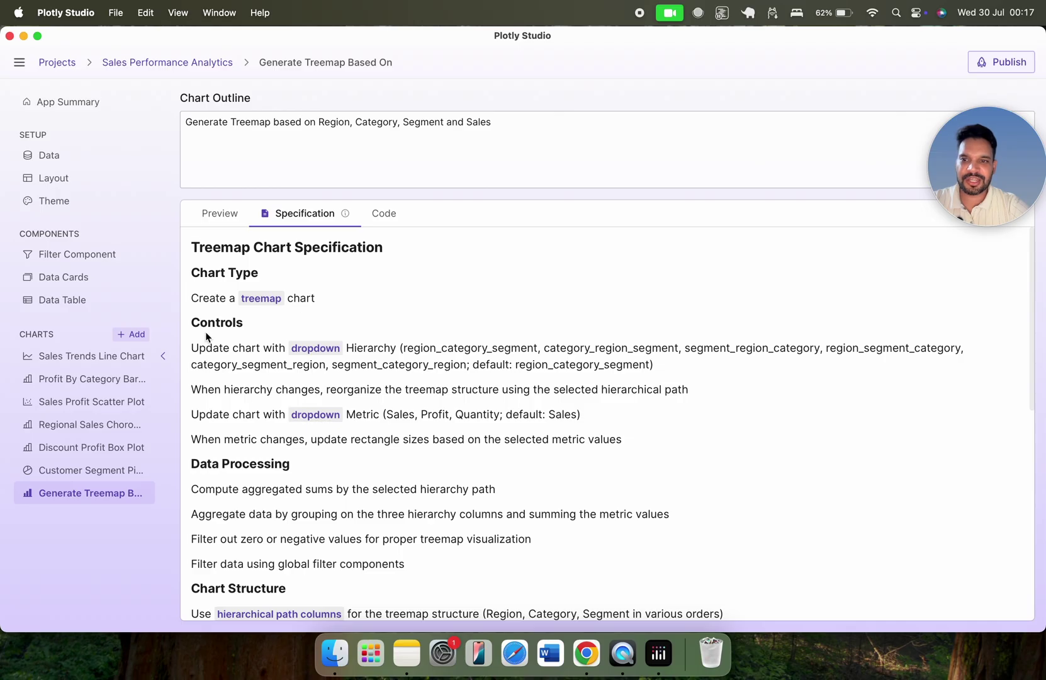
# Step: Scroll through the treemap's written specification
pyautogui.scroll(-3, 413, 370)
pyautogui.scroll(-2, 413, 370)
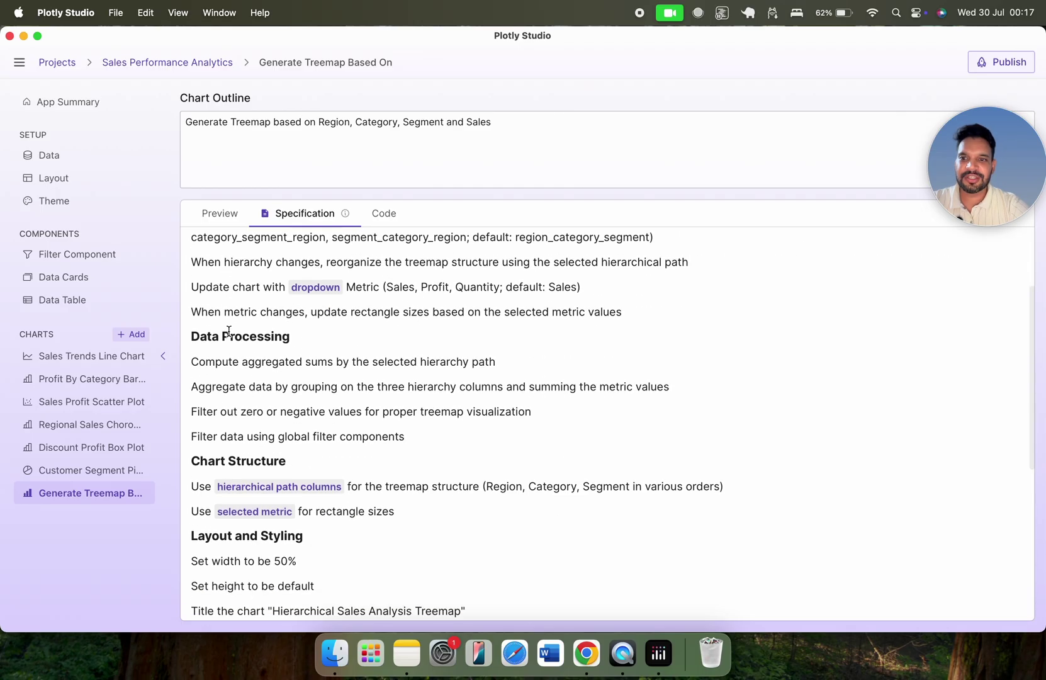
pyautogui.scroll(-3, 301, 356)
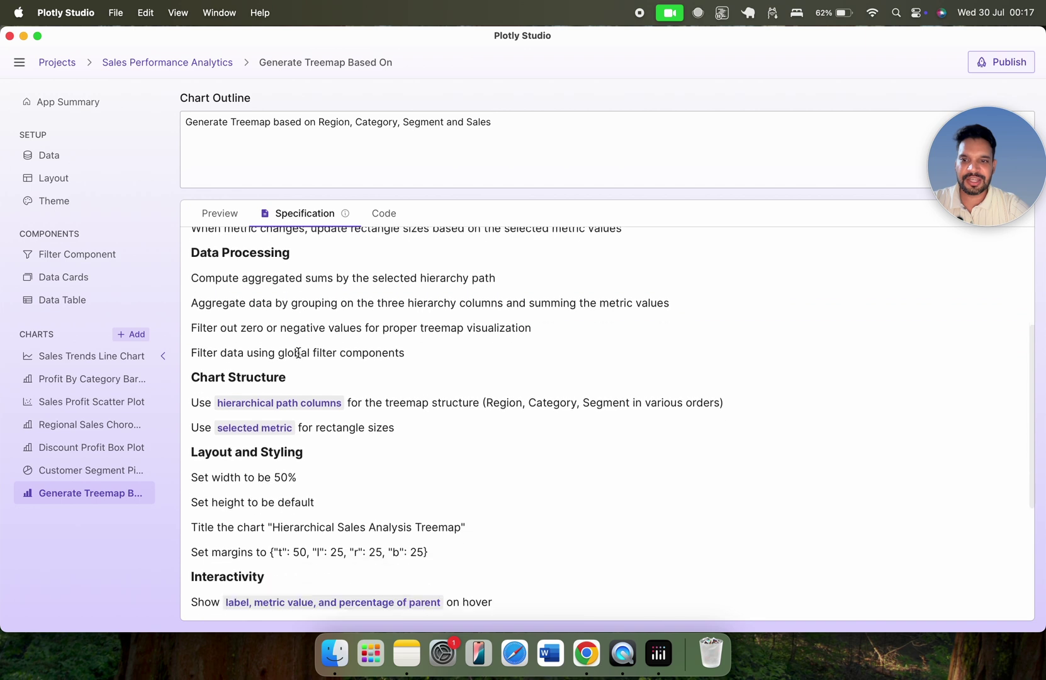
pyautogui.scroll(-4, 296, 399)
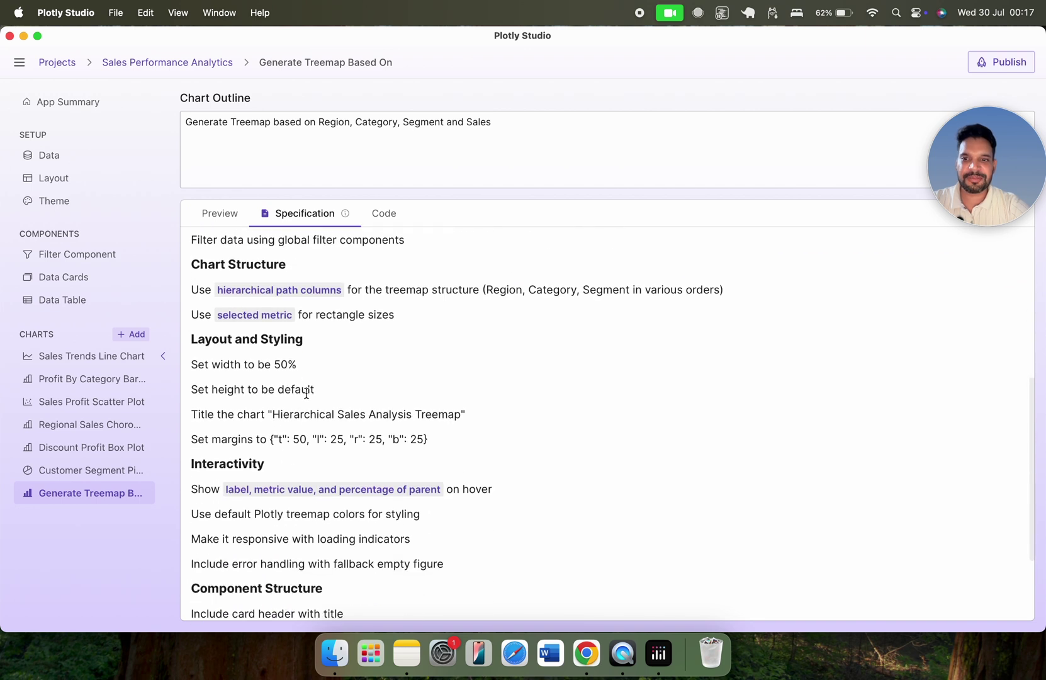
pyautogui.scroll(-5, 335, 491)
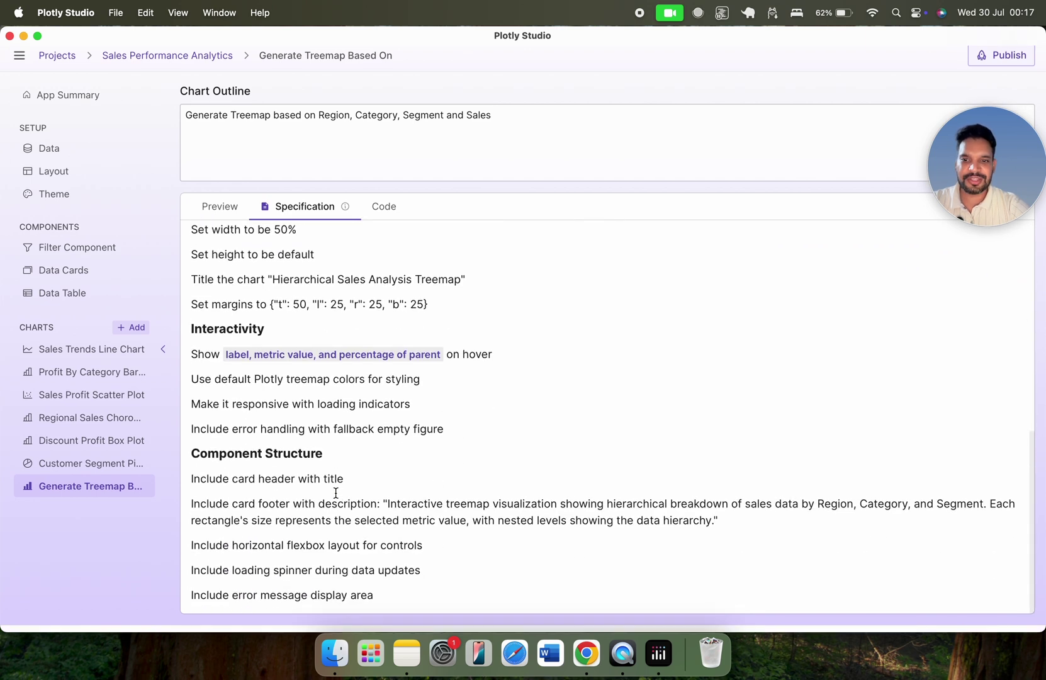
pyautogui.scroll(12, 335, 492)
# Step: Review the treemap chart's generated Python code
pyautogui.click(403, 214)
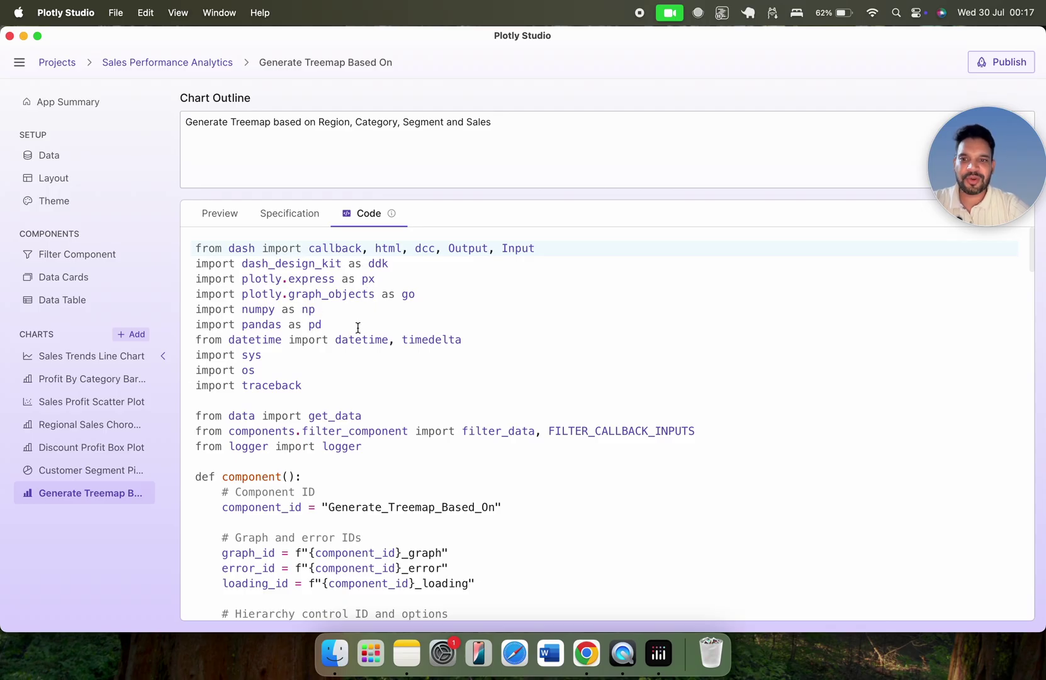
pyautogui.scroll(-3, 358, 327)
pyautogui.scroll(-3, 357, 328)
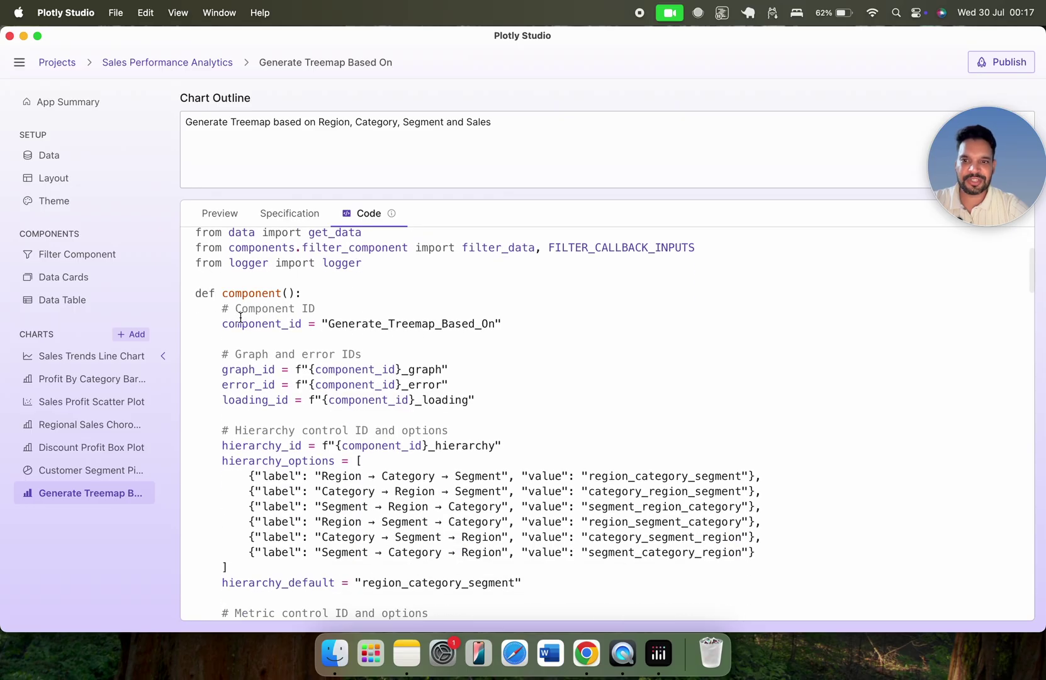
pyautogui.scroll(-20, 328, 325)
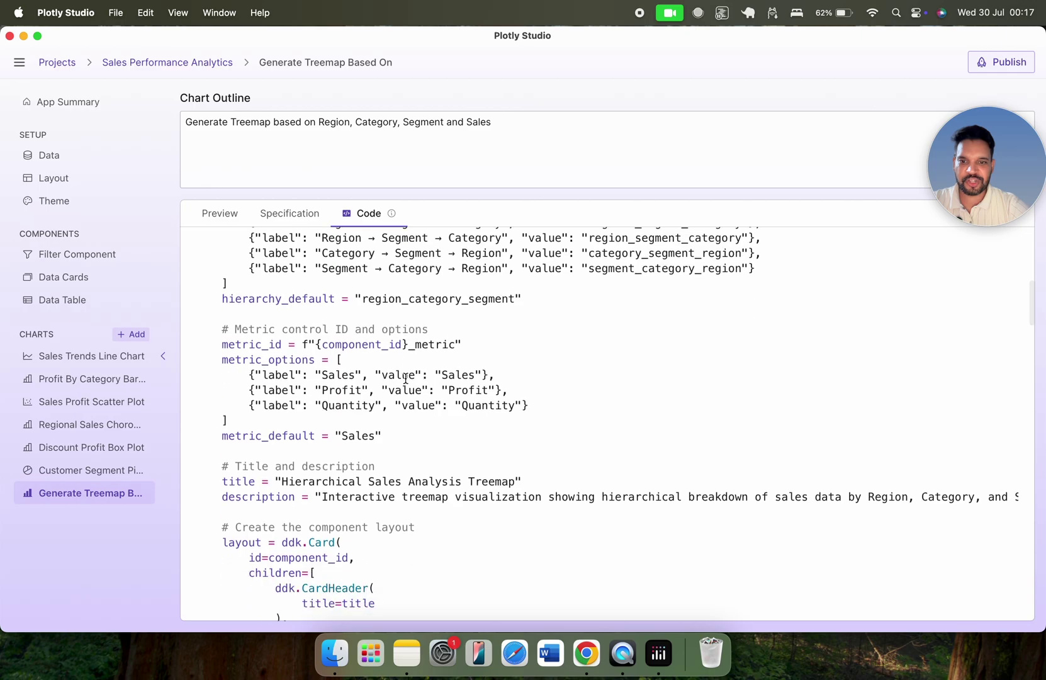
pyautogui.scroll(-20, 406, 378)
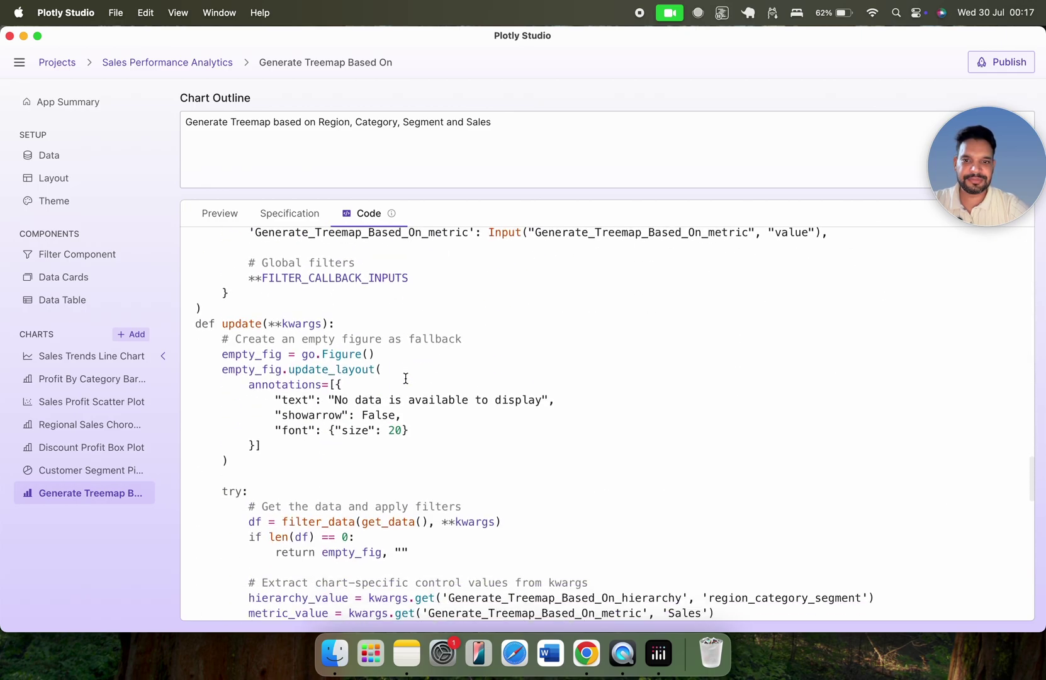
pyautogui.scroll(20, 405, 378)
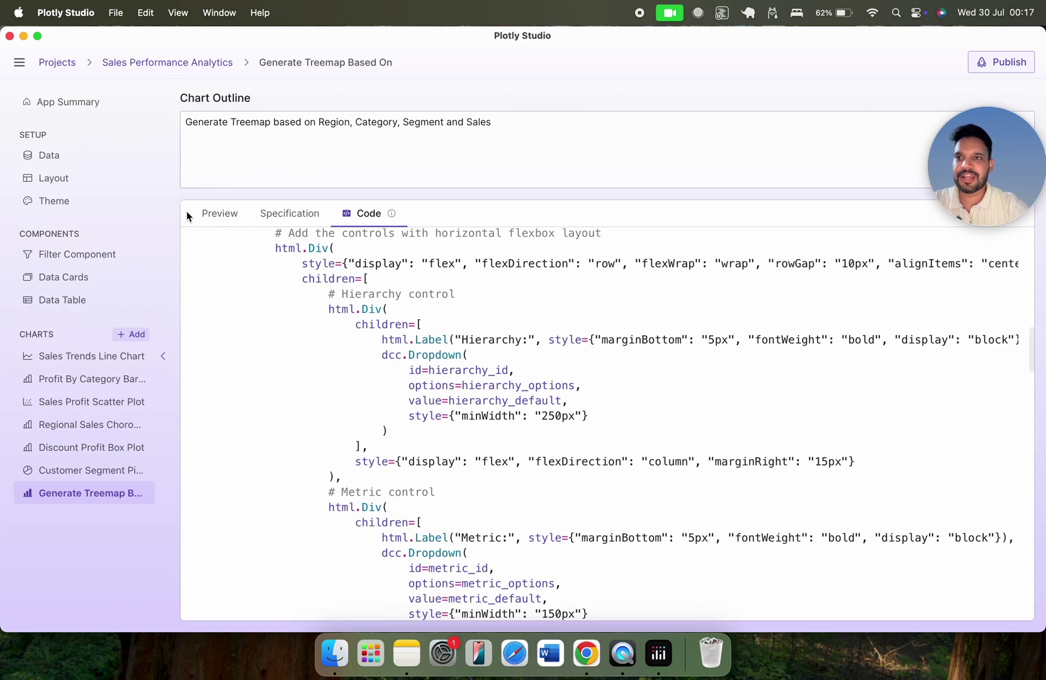
# Step: Go to the App Summary and launch the app's browser preview
pyautogui.click(74, 109)
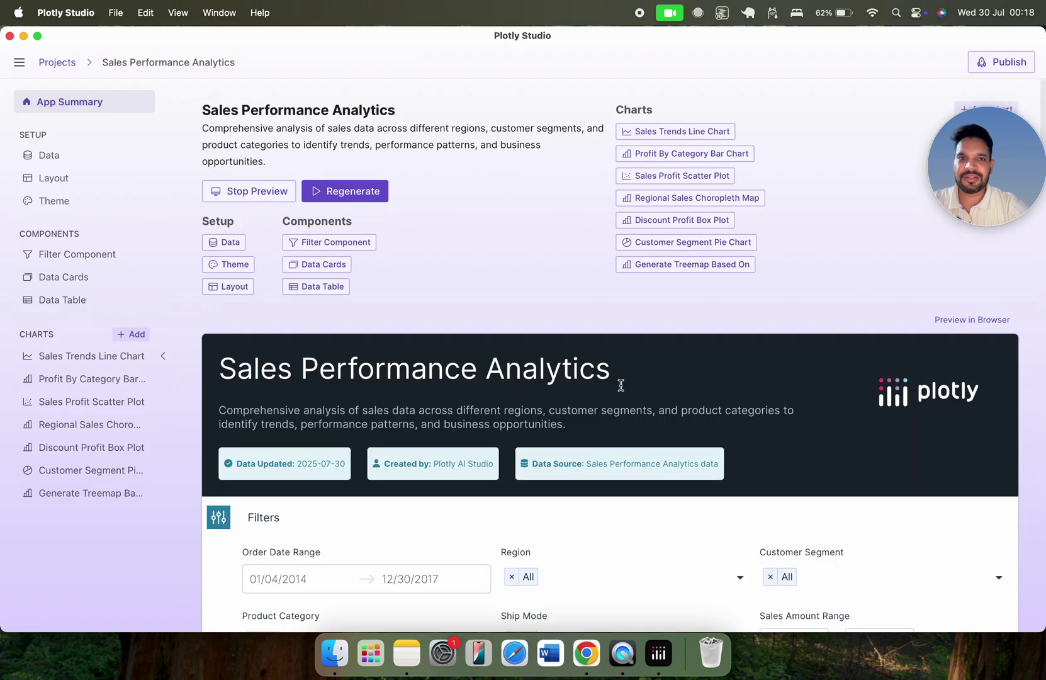
pyautogui.scroll(-10, 579, 357)
pyautogui.scroll(10, 579, 353)
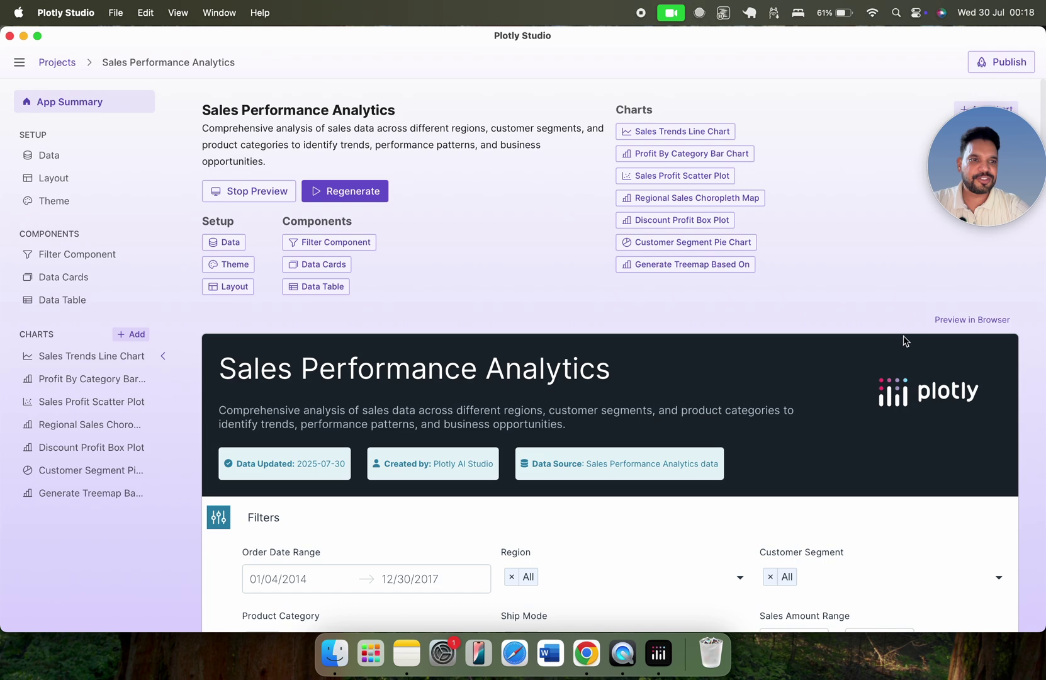
pyautogui.click(972, 320)
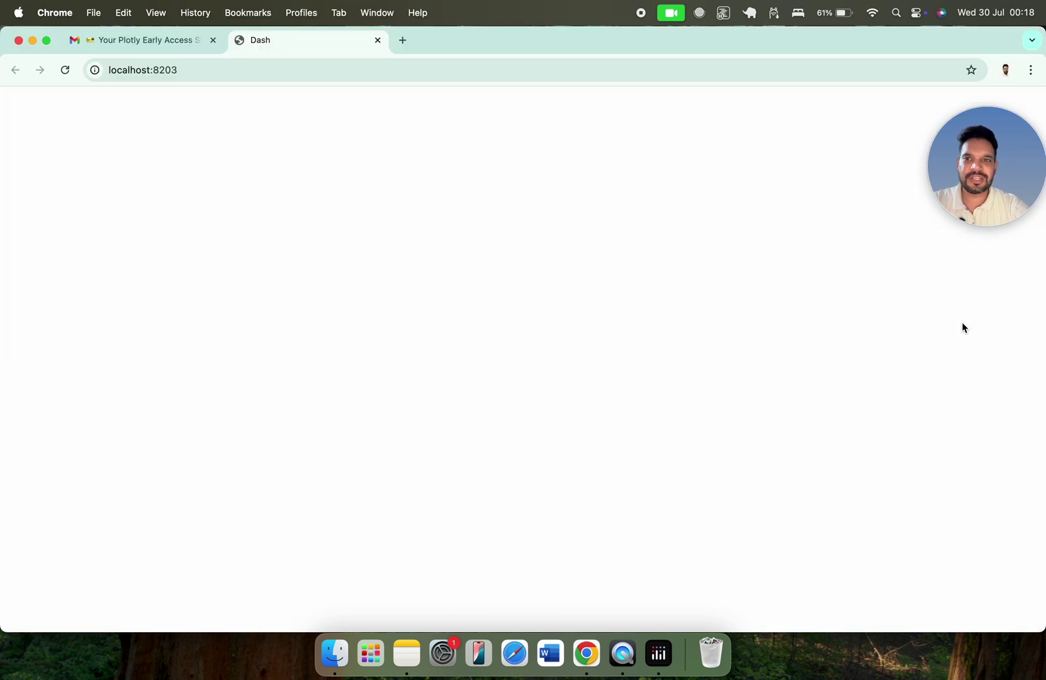
# Step: Scroll through the Dash dashboard on localhost:8203, then switch back to Plotly Studio
pyautogui.scroll(-6, 380, 275)
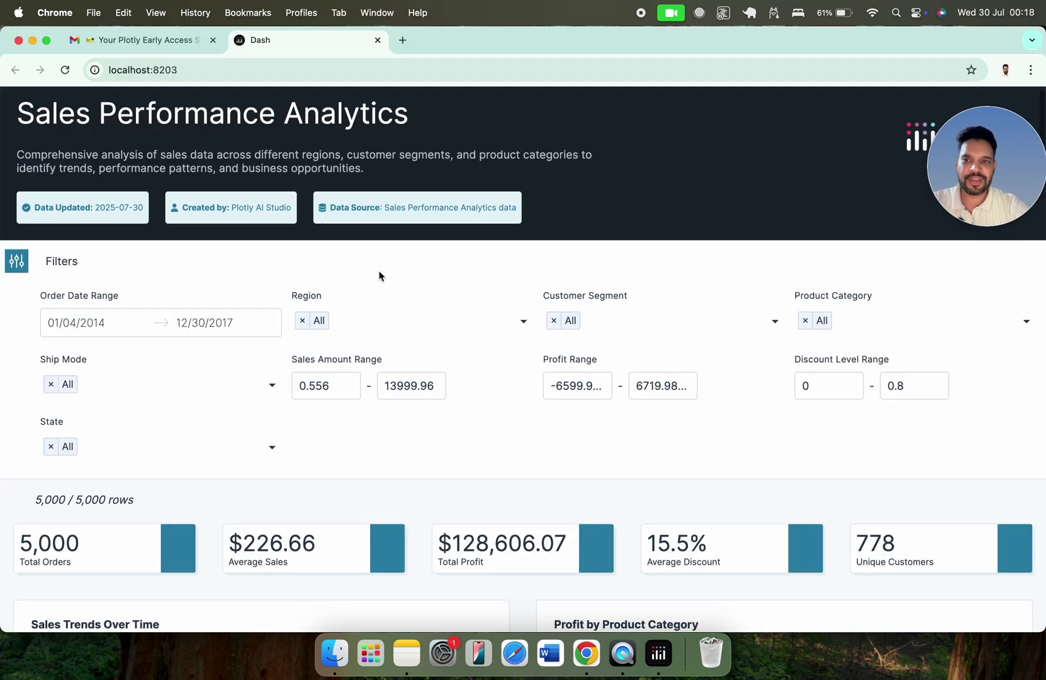
pyautogui.scroll(-15, 379, 275)
pyautogui.scroll(20, 380, 275)
pyautogui.press('super+Tab')
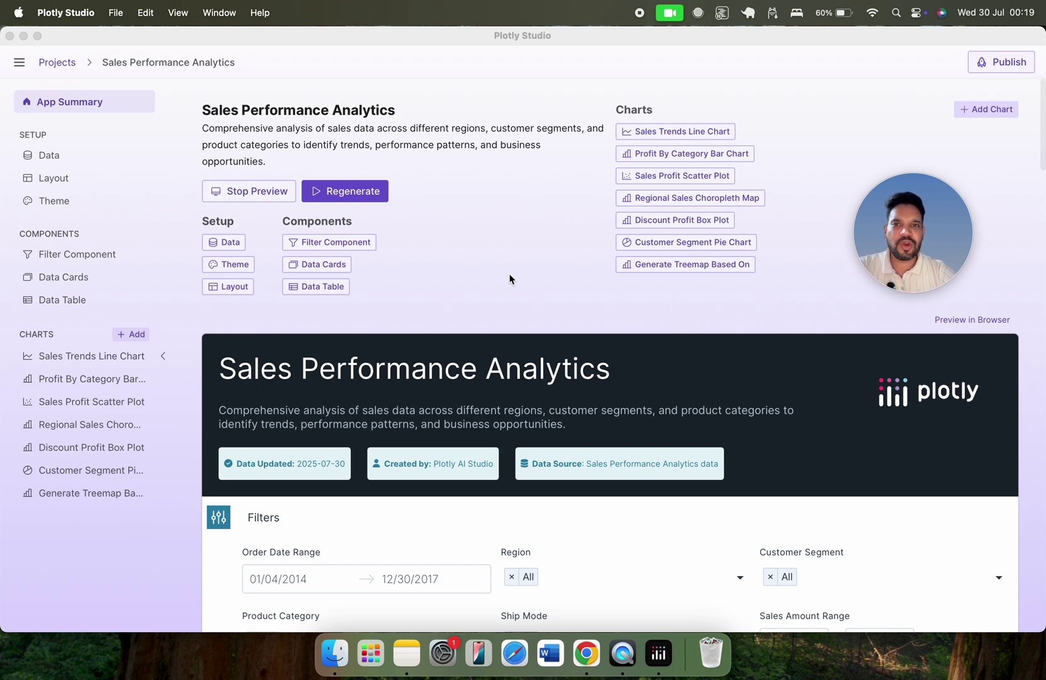
# Step: Search for 'plotly studio' in a new Chrome tab
pyautogui.click(590, 659)
pyautogui.click(403, 40)
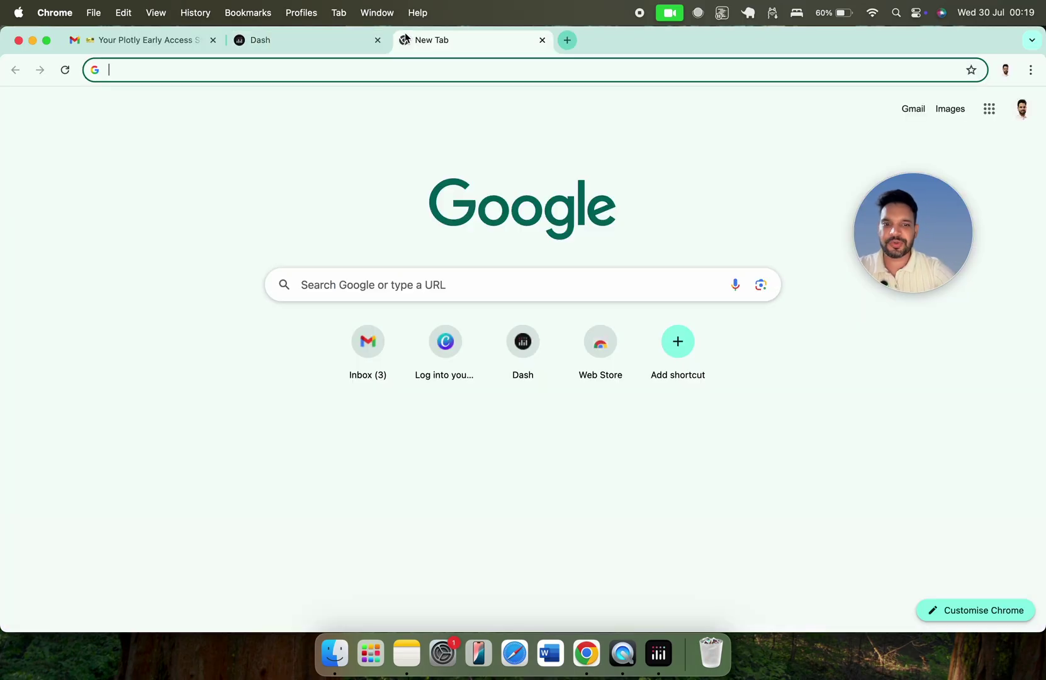
pyautogui.write('plo')
pyautogui.press('Down')
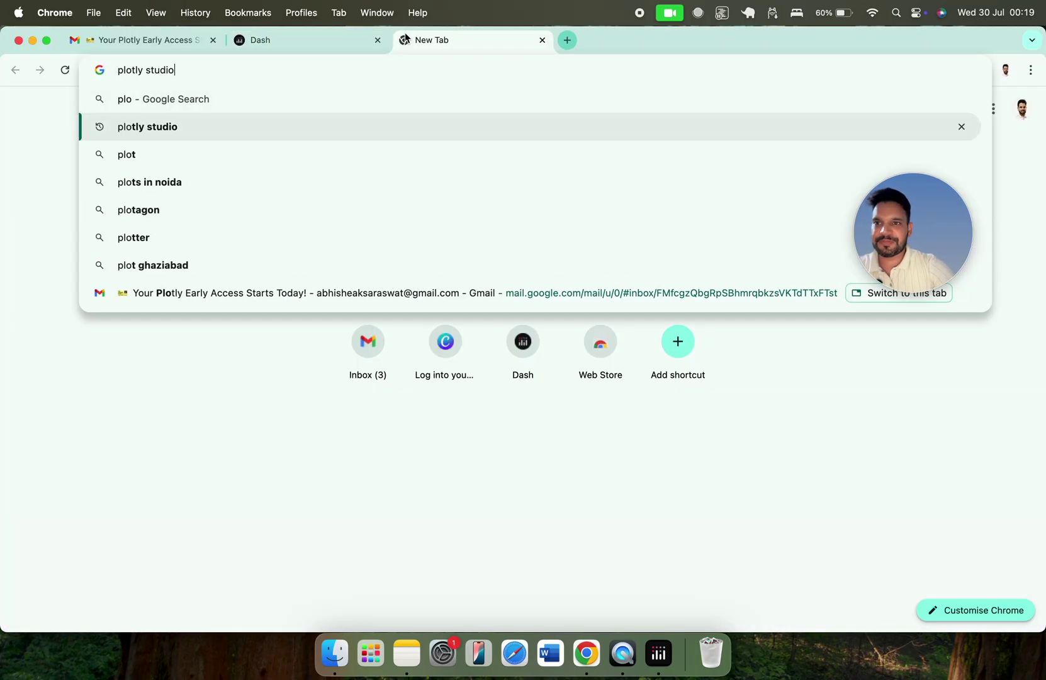
pyautogui.press('Return')
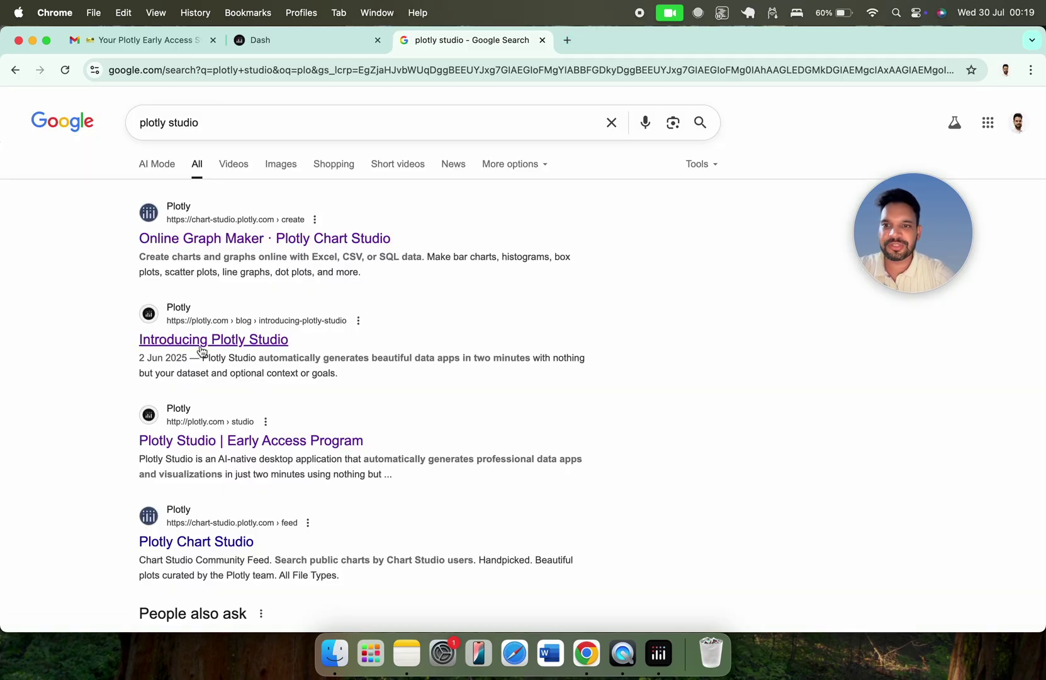
# Step: Reach the Early Access sign-up form via the Introducing Plotly Studio post, then return to Plotly Studio
pyautogui.click(200, 343)
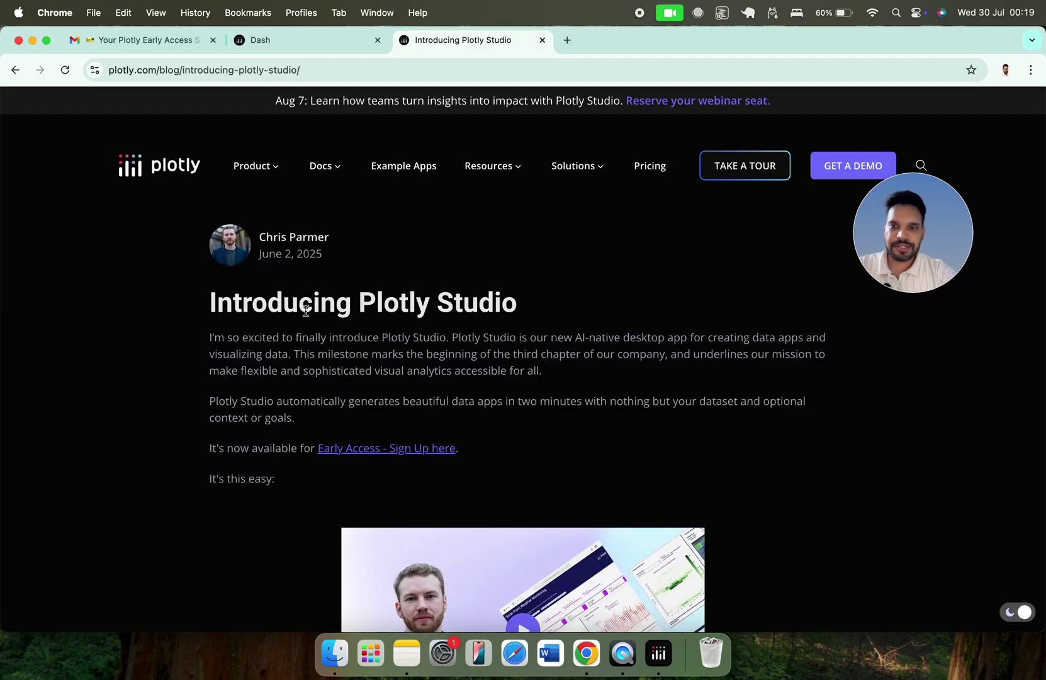
pyautogui.scroll(-2, 440, 378)
pyautogui.scroll(2, 278, 470)
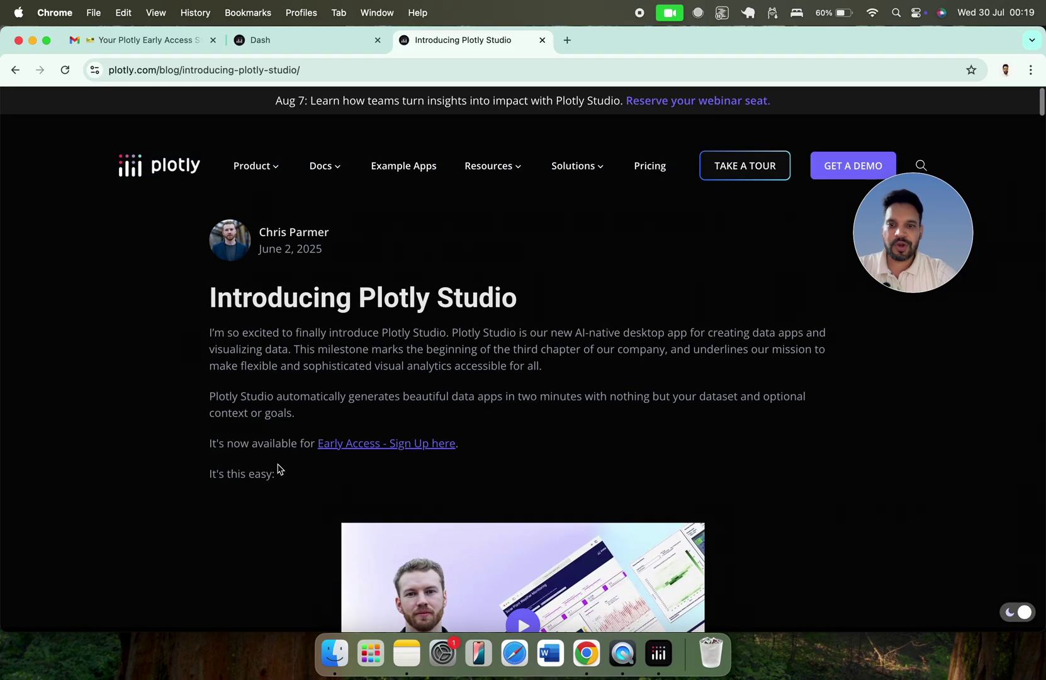
pyautogui.click(363, 451)
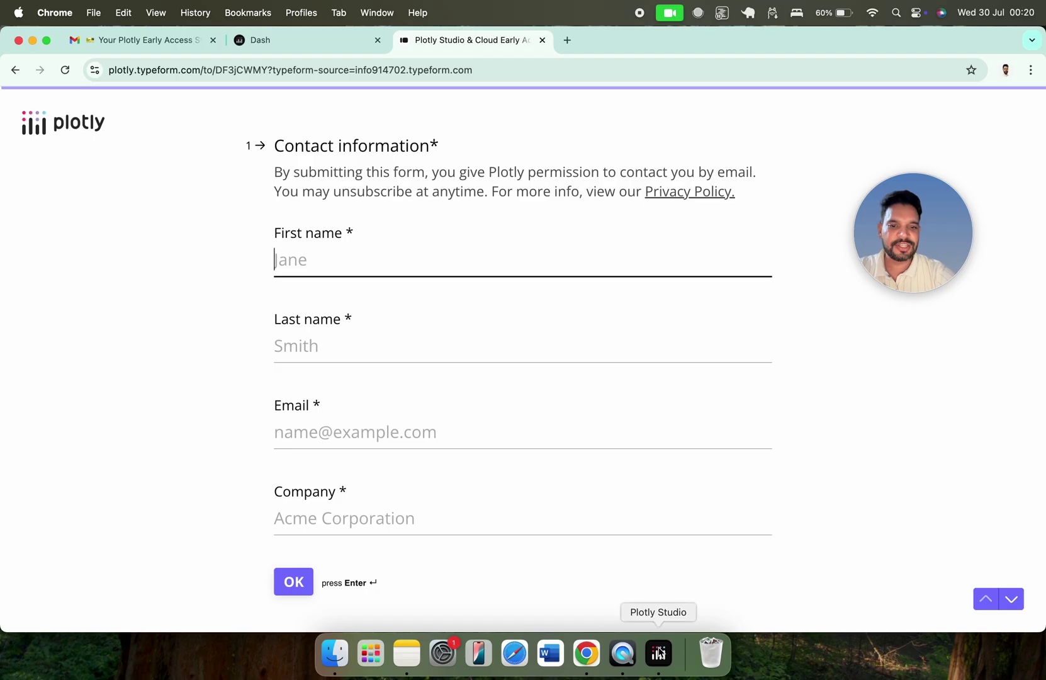
pyautogui.click(659, 653)
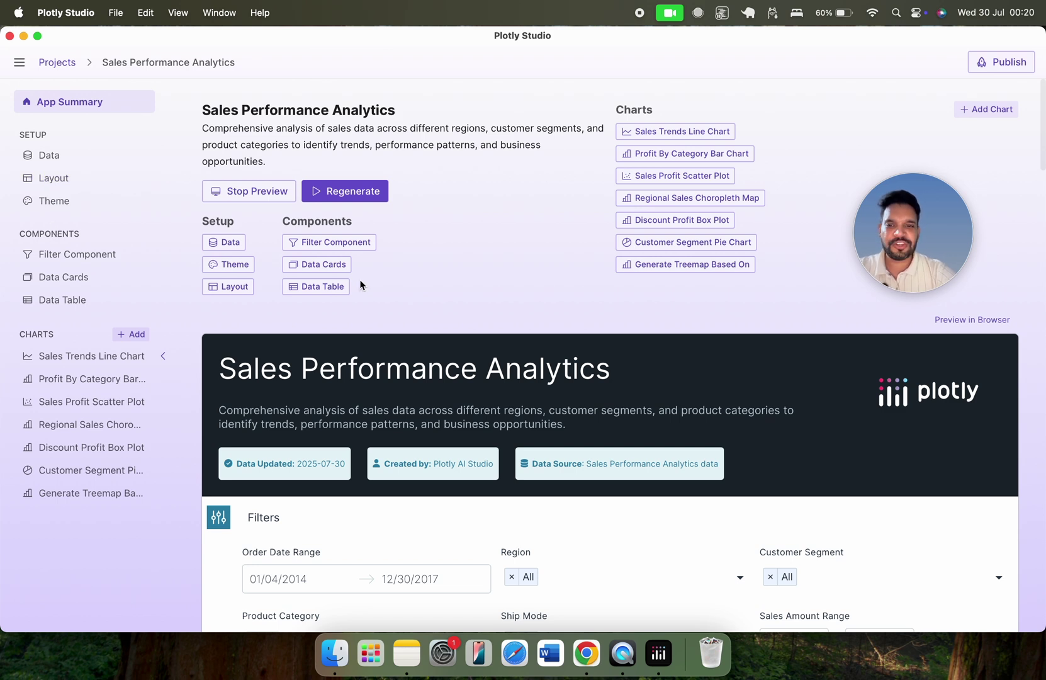
pyautogui.scroll(-1, 443, 296)
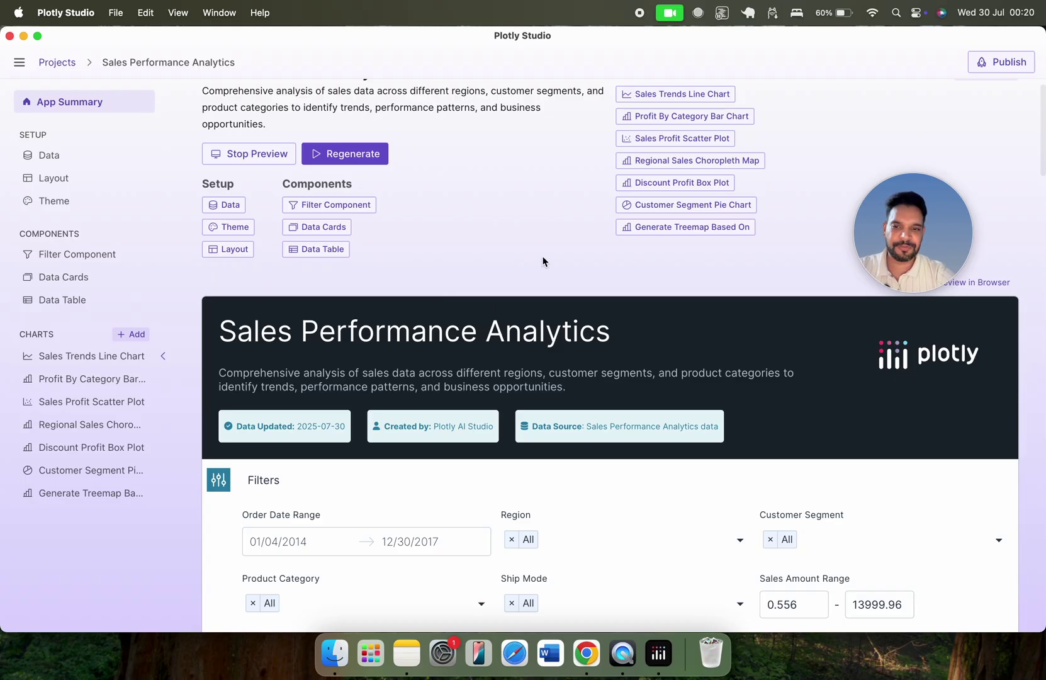
pyautogui.scroll(1, 543, 261)
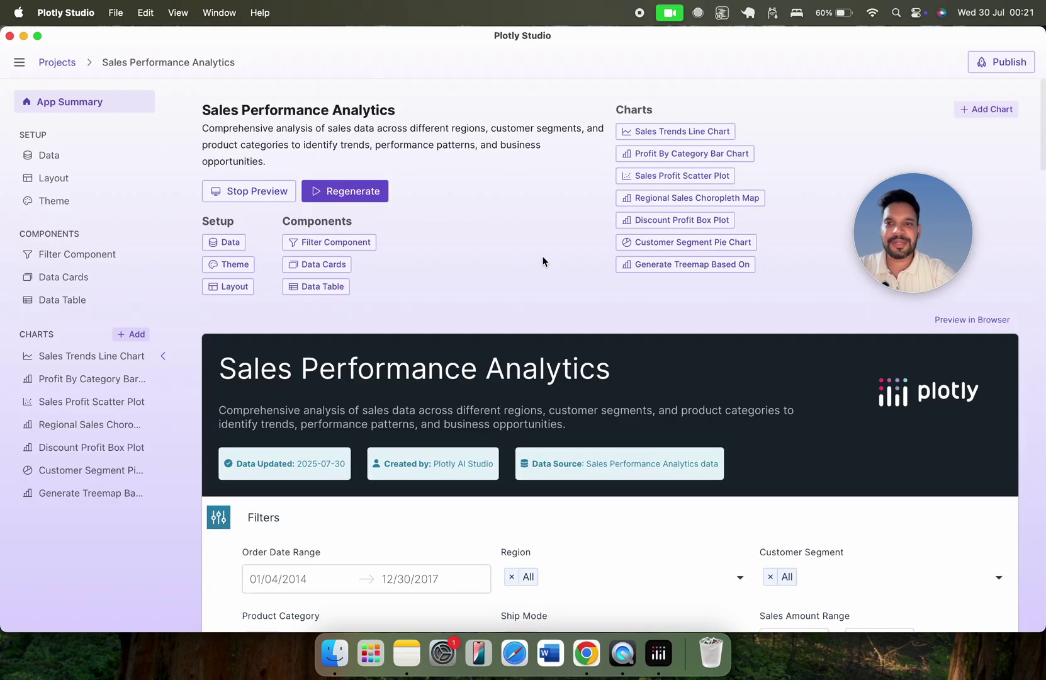